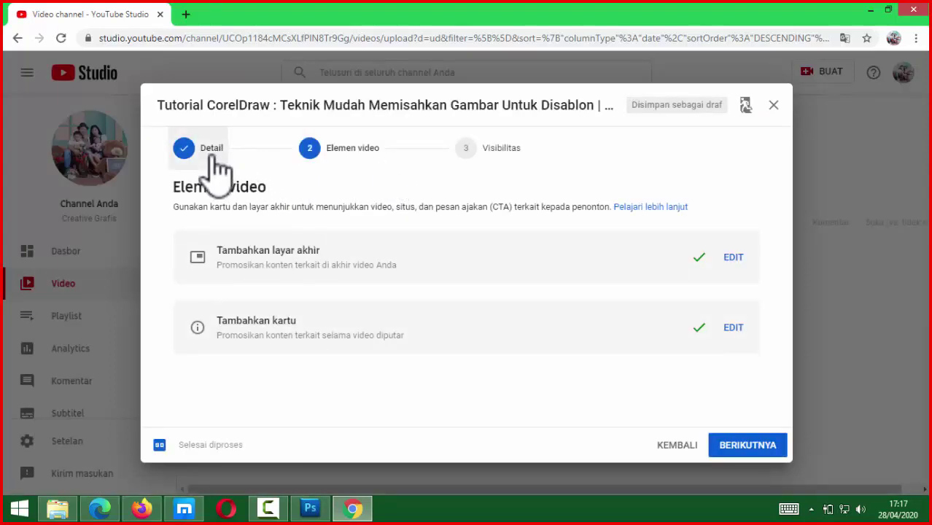
Return to the Detail stage and add the hashtag #caramembuatscreensablon on a new line at the end of the video description.
{"action": "left_click", "coordinate": [213, 157]}
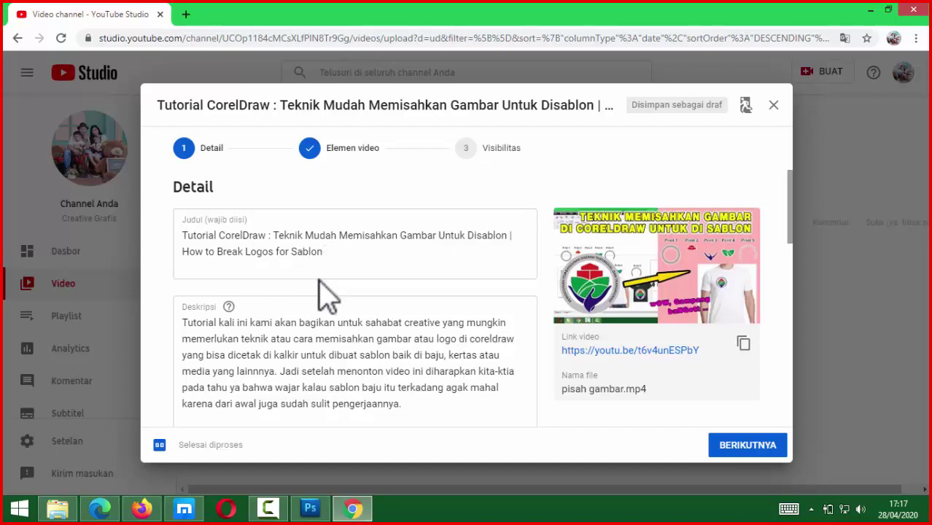
{"action": "scroll", "coordinate": [298, 301], "scroll_direction": "down", "scroll_amount": 1}
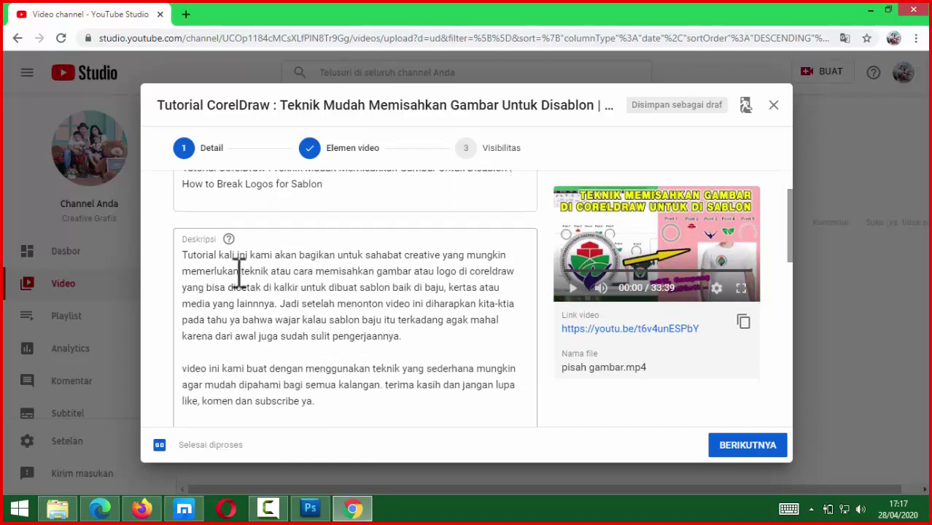
{"action": "scroll", "coordinate": [433, 313], "scroll_direction": "down", "scroll_amount": 1}
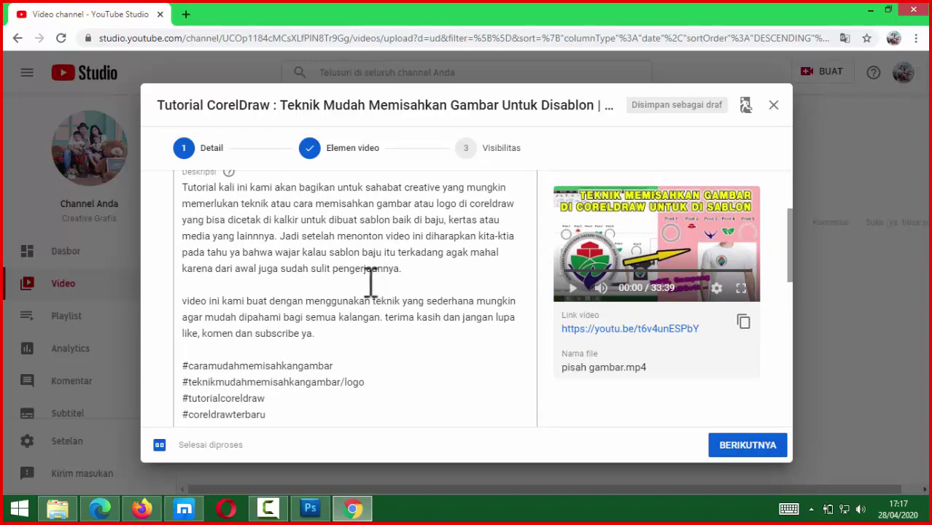
{"action": "scroll", "coordinate": [371, 281], "scroll_direction": "down", "scroll_amount": 2}
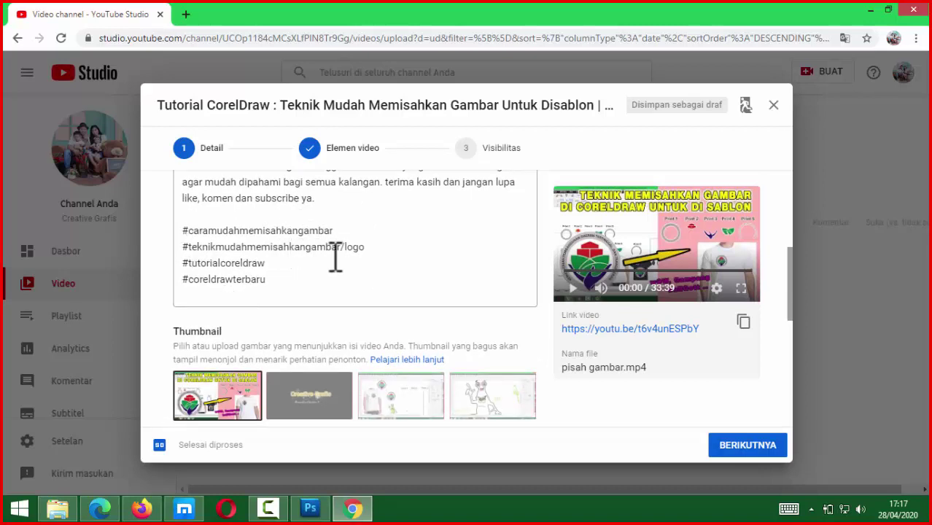
{"action": "left_click", "coordinate": [350, 230]}
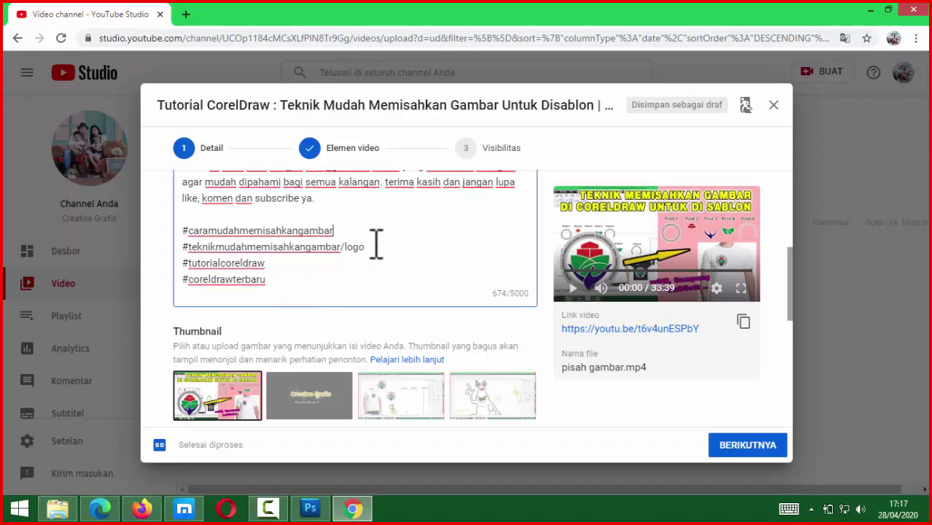
{"action": "left_click", "coordinate": [286, 280]}
{"action": "key", "text": "Return"}
{"action": "type", "text": "#caramembuatscreensablon"}
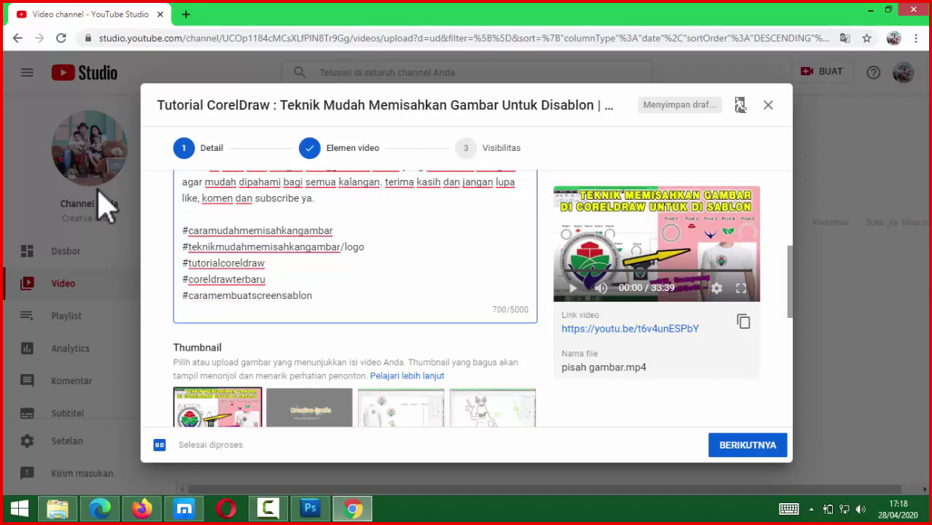
Go through the remaining details and the video elements to the visibility stage and publish the video as public.
{"action": "scroll", "coordinate": [216, 365], "scroll_direction": "down", "scroll_amount": 1}
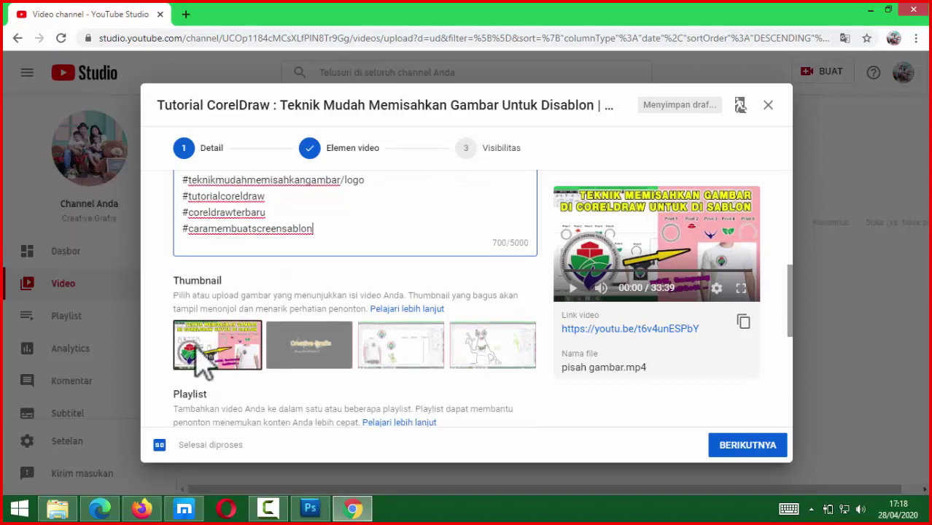
{"action": "scroll", "coordinate": [248, 365], "scroll_direction": "down", "scroll_amount": 2}
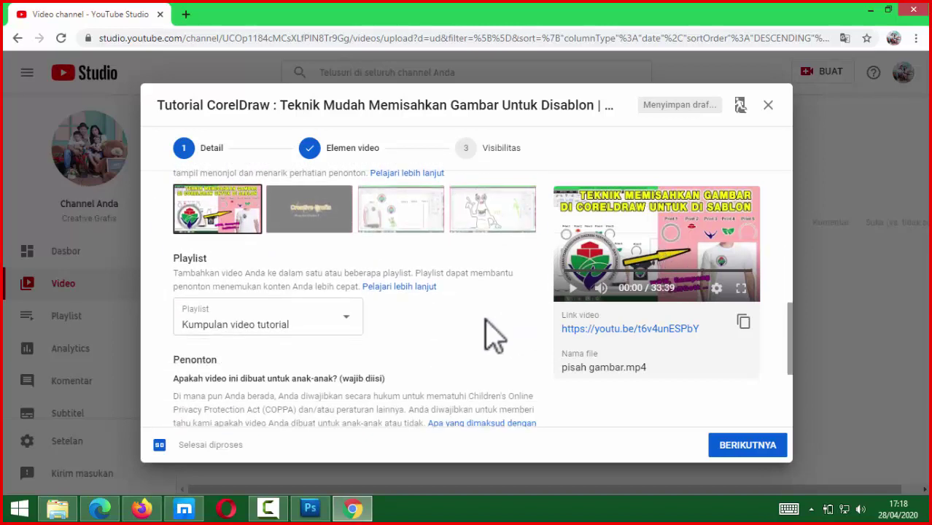
{"action": "scroll", "coordinate": [241, 346], "scroll_direction": "down", "scroll_amount": 2}
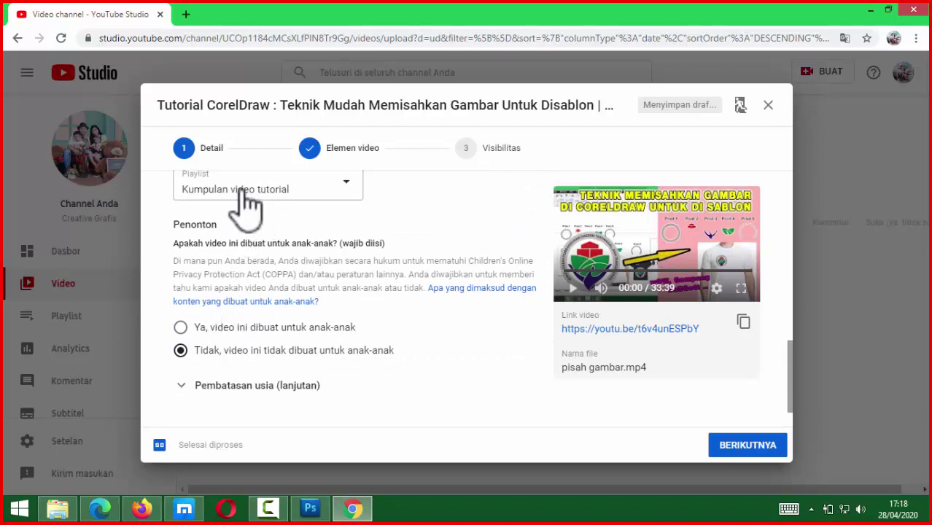
{"action": "scroll", "coordinate": [263, 234], "scroll_direction": "up", "scroll_amount": 1}
{"action": "scroll", "coordinate": [263, 328], "scroll_direction": "down", "scroll_amount": 2}
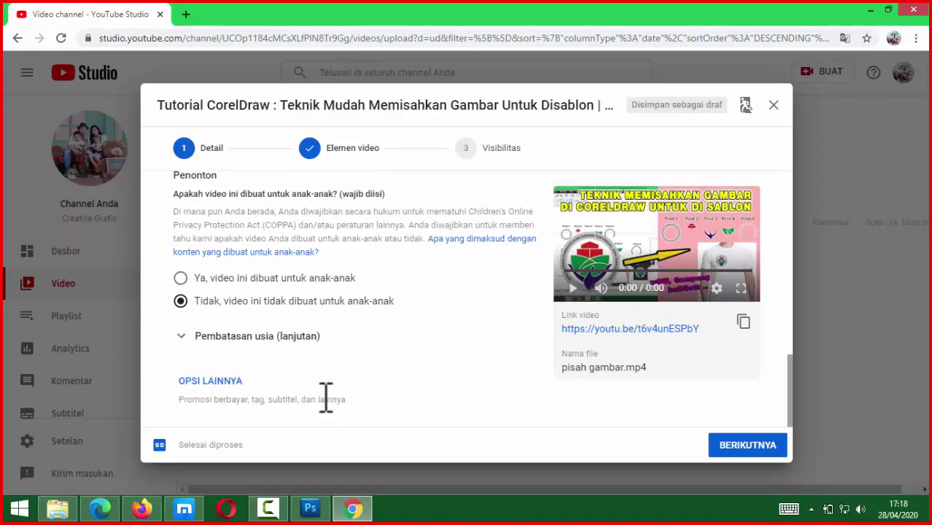
{"action": "left_click", "coordinate": [356, 149]}
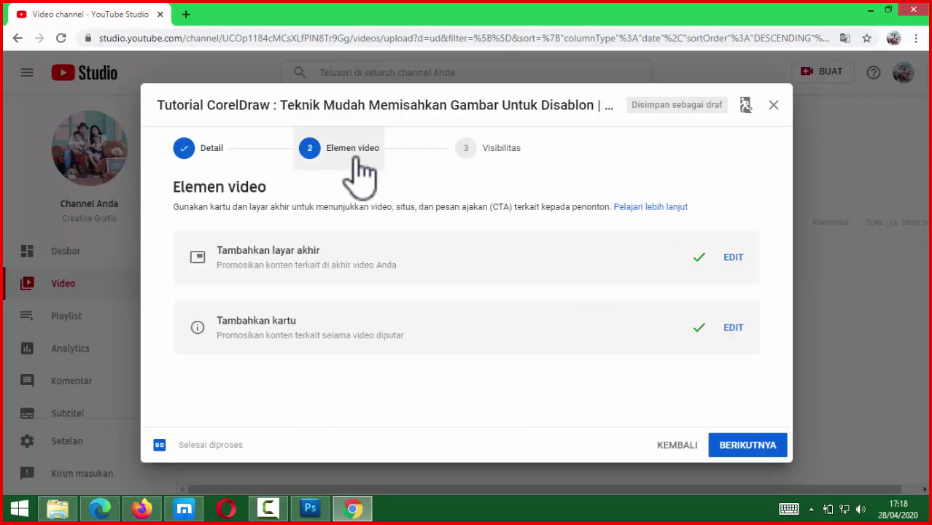
{"action": "left_click", "coordinate": [507, 150]}
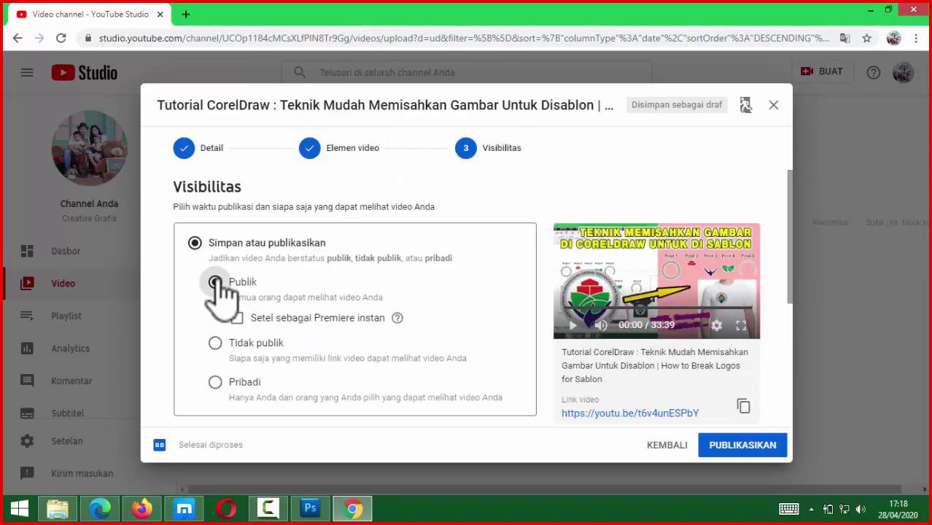
{"action": "left_click", "coordinate": [743, 446]}
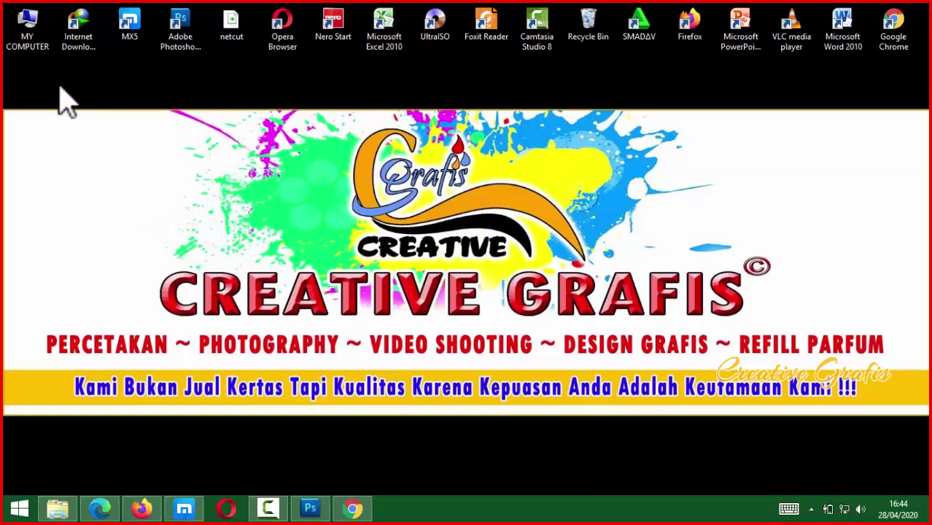
{"action": "left_click_drag", "start_coordinate": [330, 56], "coordinate": [412, 76]}
{"action": "left_click_drag", "start_coordinate": [109, 73], "coordinate": [832, 436]}
{"action": "left_click_drag", "start_coordinate": [76, 84], "coordinate": [845, 458]}
{"action": "left_click_drag", "start_coordinate": [73, 82], "coordinate": [819, 471]}
Switch to Google Chrome and open youtube.com.
{"action": "left_click", "coordinate": [354, 508]}
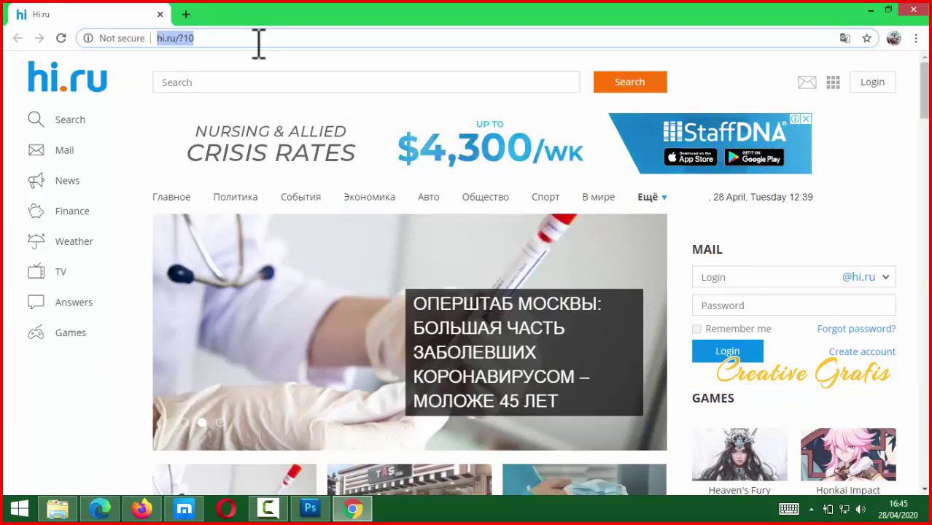
{"action": "type", "text": "YOU"}
{"action": "key", "text": "Return"}
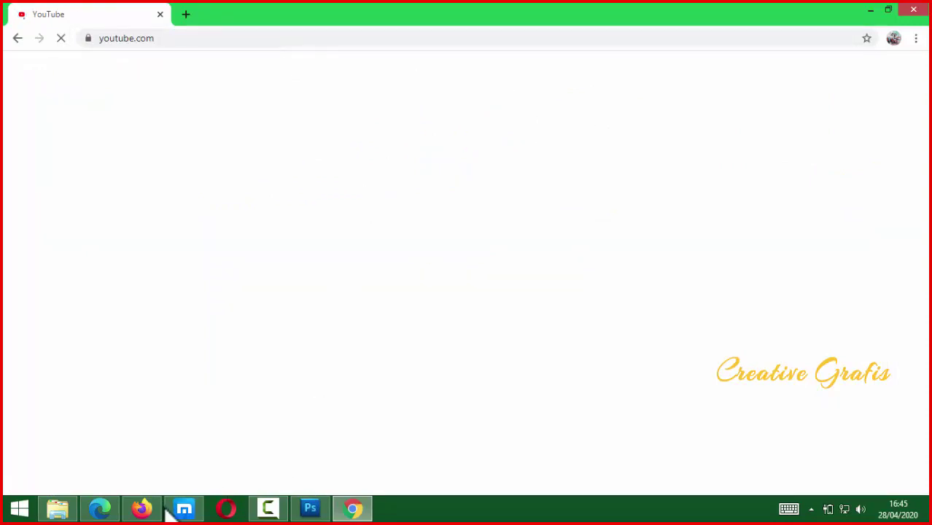
Look at the signed-out YouTube page in the Maxthon browser and return to Google Chrome.
{"action": "left_click", "coordinate": [219, 472]}
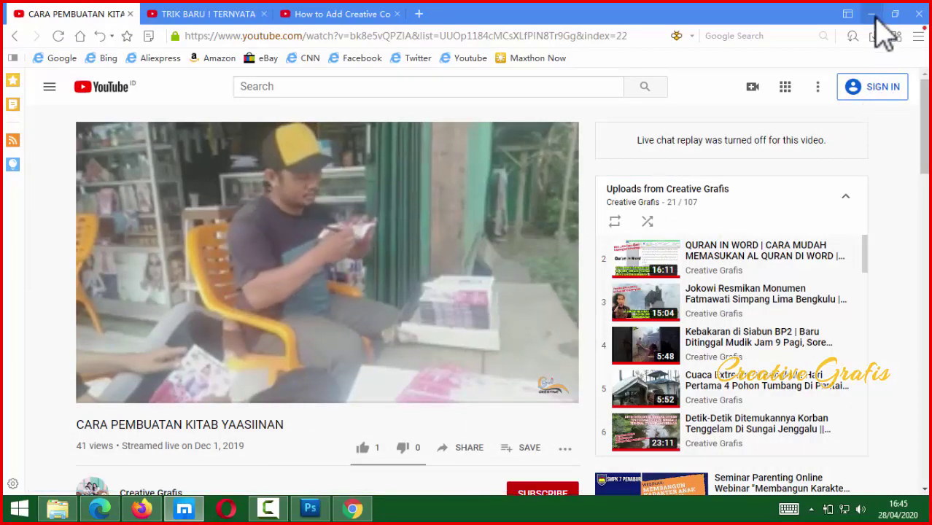
{"action": "left_click", "coordinate": [873, 14]}
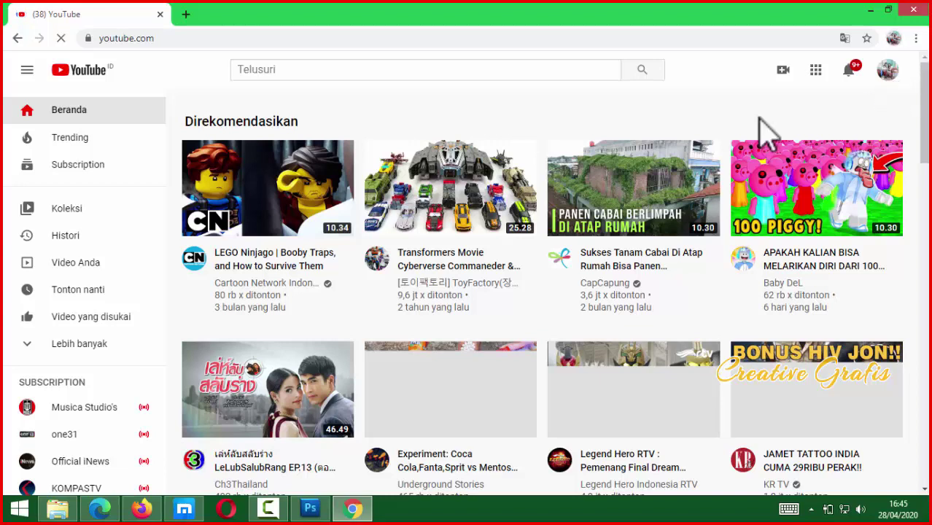
{"action": "left_click", "coordinate": [184, 509]}
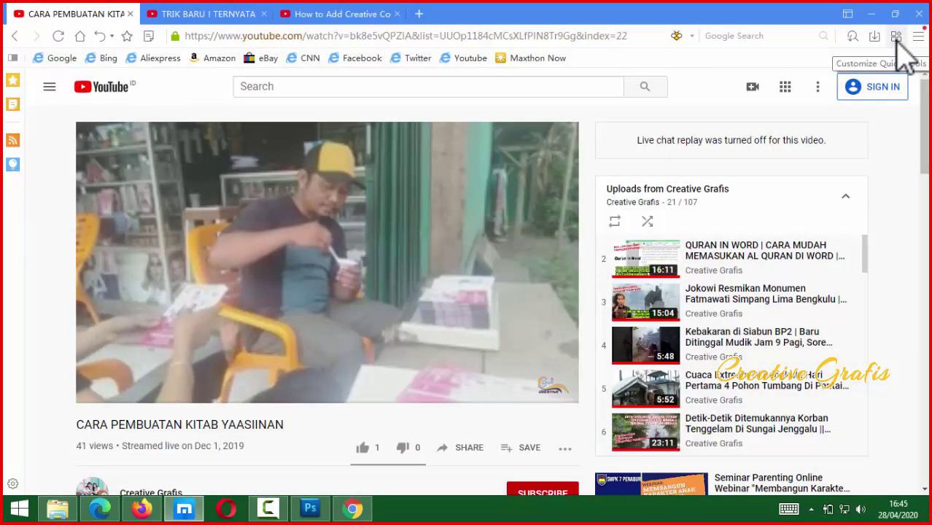
{"action": "left_click", "coordinate": [871, 14]}
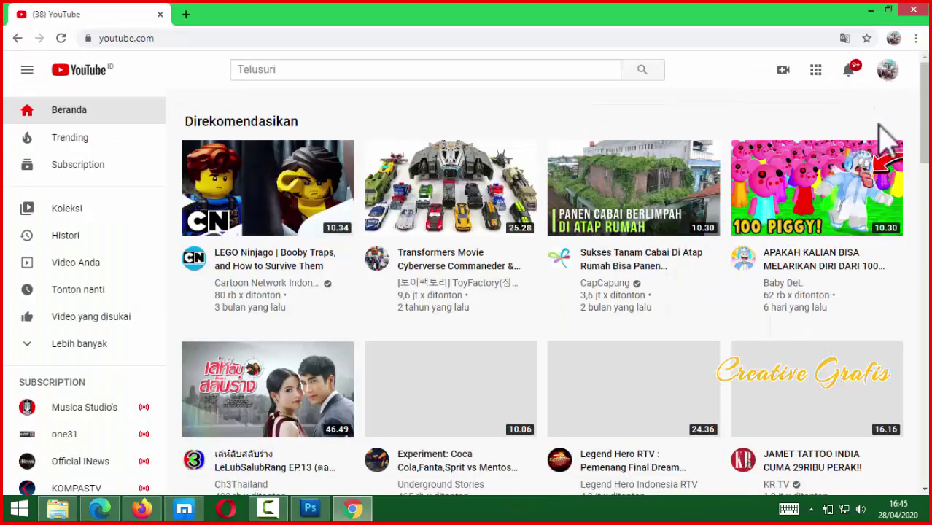
Open the video upload page from the YouTube home page.
{"action": "left_click", "coordinate": [783, 71]}
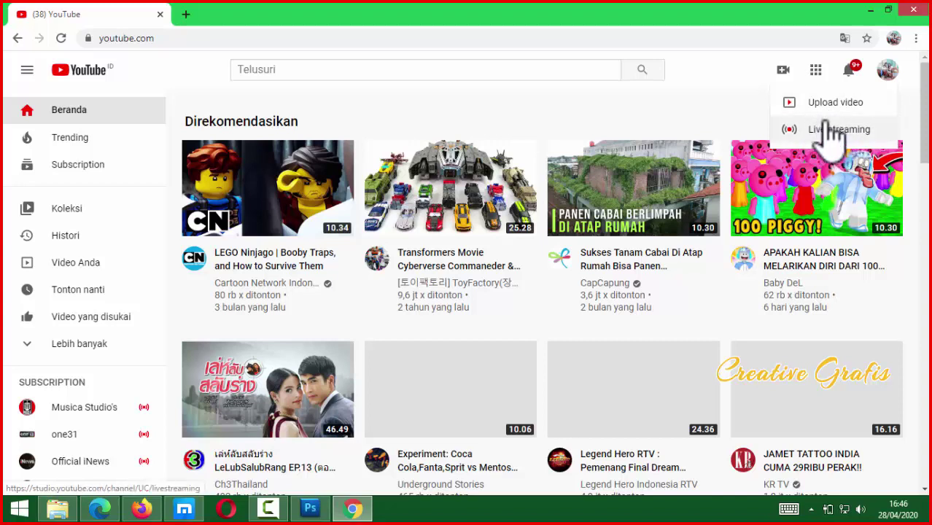
{"action": "left_click", "coordinate": [799, 109]}
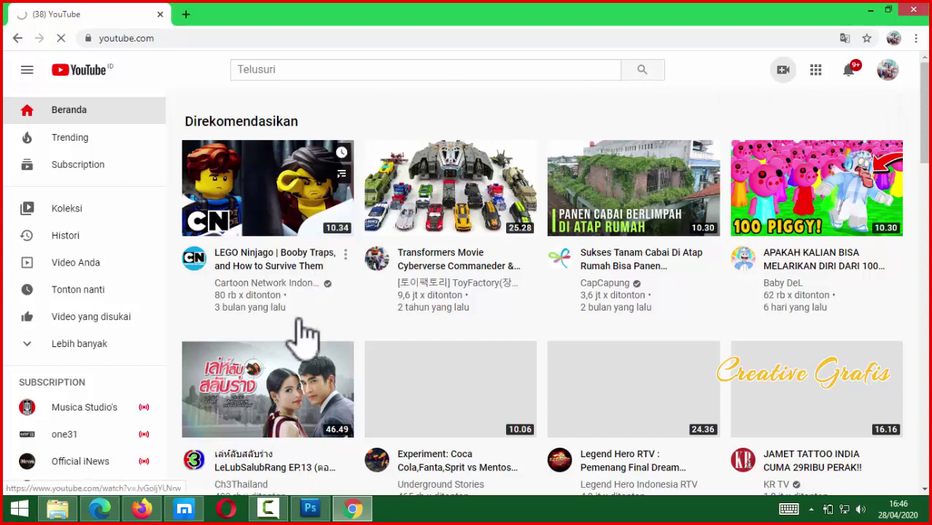
In File Explorer, open the folder Documents\Camtasia Studio\pisah gambar and place its reduced window beside the upload dialog.
{"action": "left_click", "coordinate": [57, 508]}
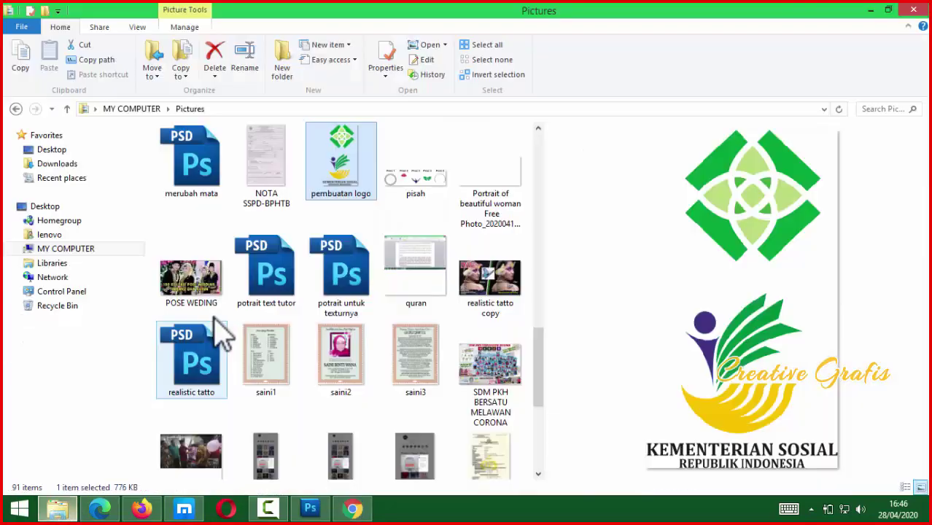
{"action": "left_click", "coordinate": [83, 249]}
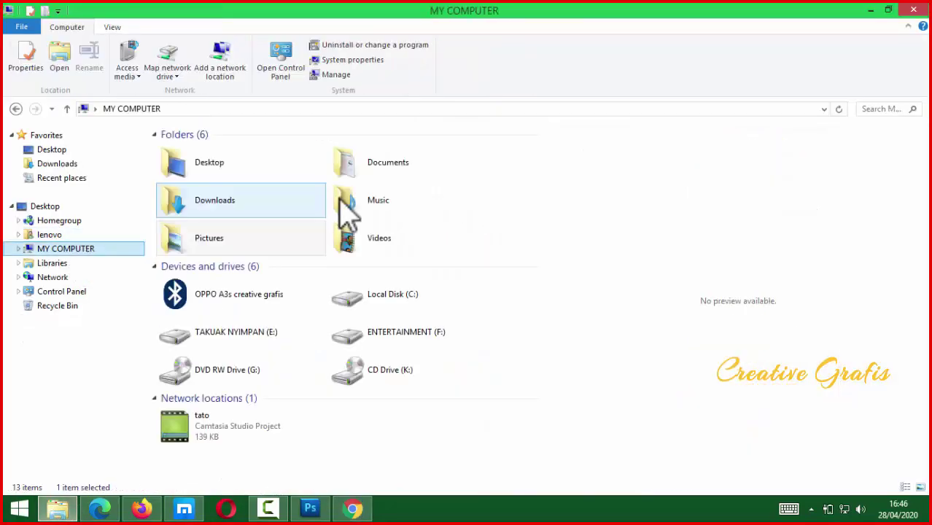
{"action": "double_click", "coordinate": [375, 190]}
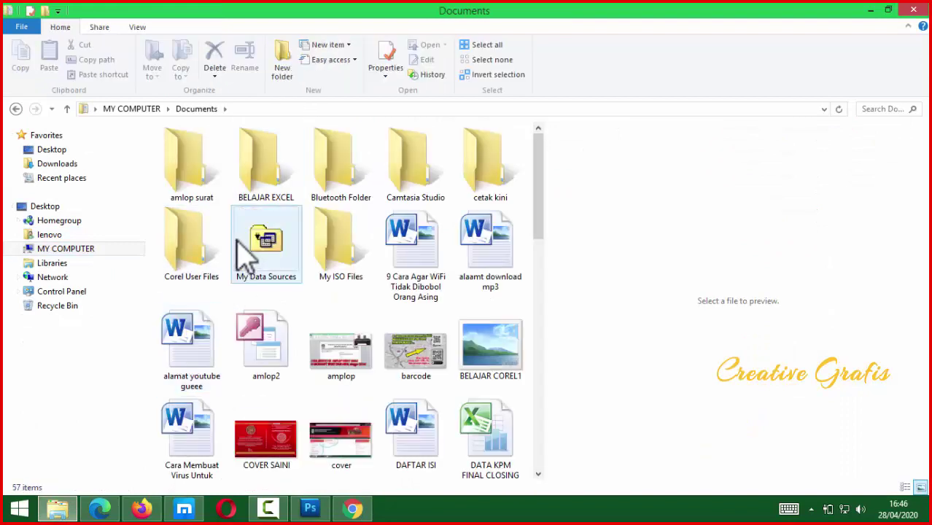
{"action": "double_click", "coordinate": [407, 182]}
{"action": "left_click", "coordinate": [247, 322]}
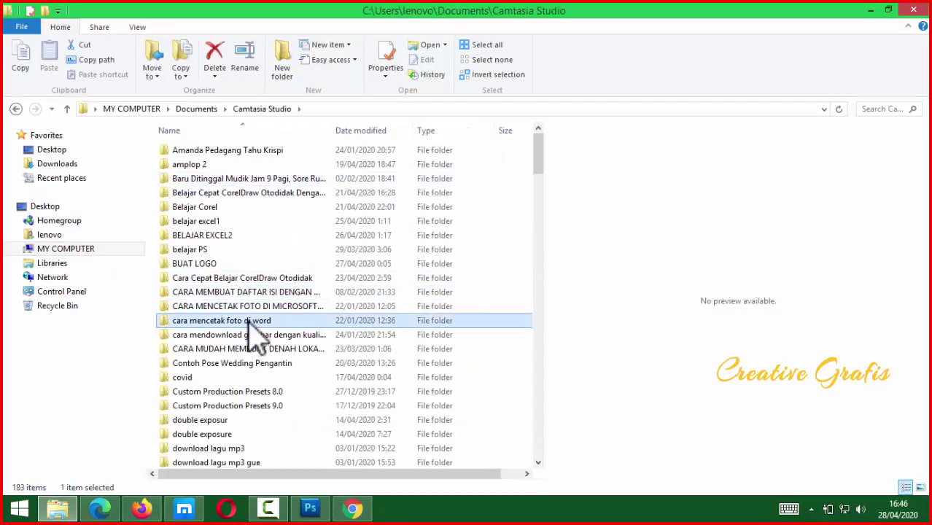
{"action": "scroll", "coordinate": [322, 316], "scroll_direction": "down", "scroll_amount": 13}
{"action": "left_click", "coordinate": [219, 144]}
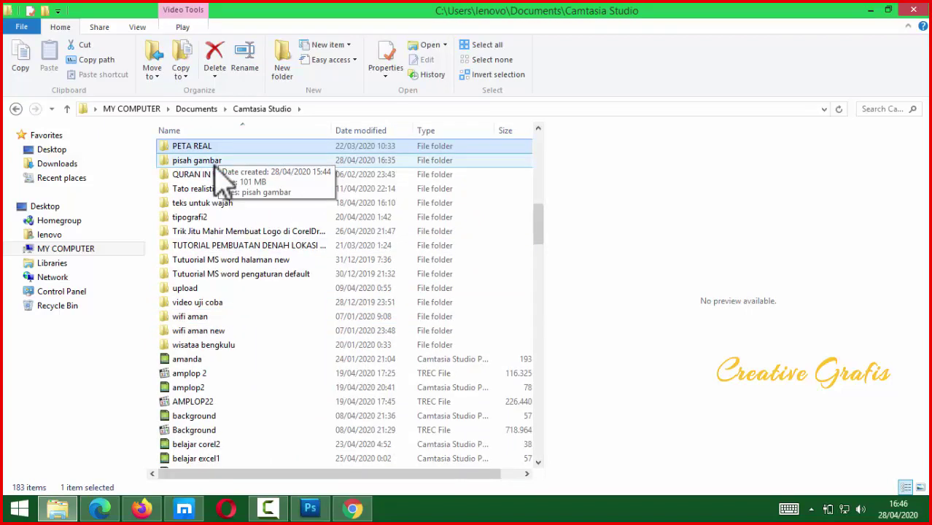
{"action": "left_click", "coordinate": [216, 165]}
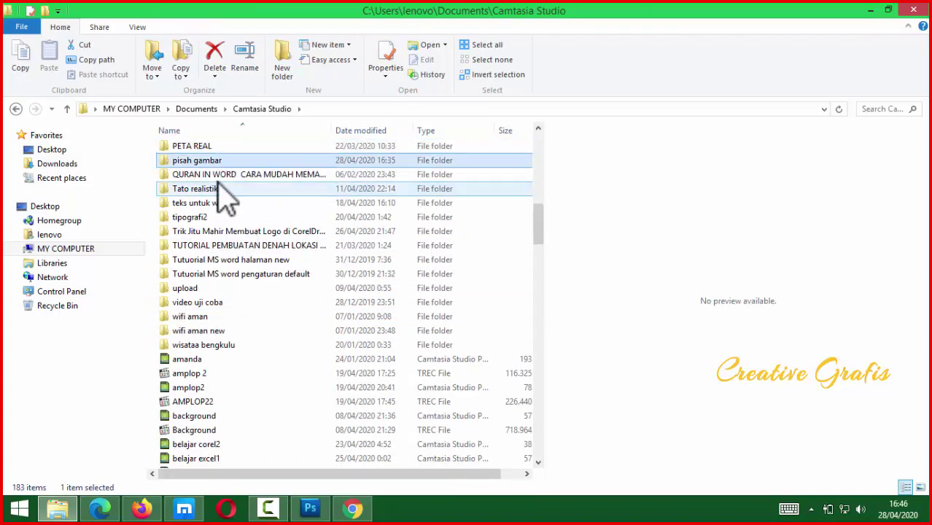
{"action": "double_click", "coordinate": [342, 160]}
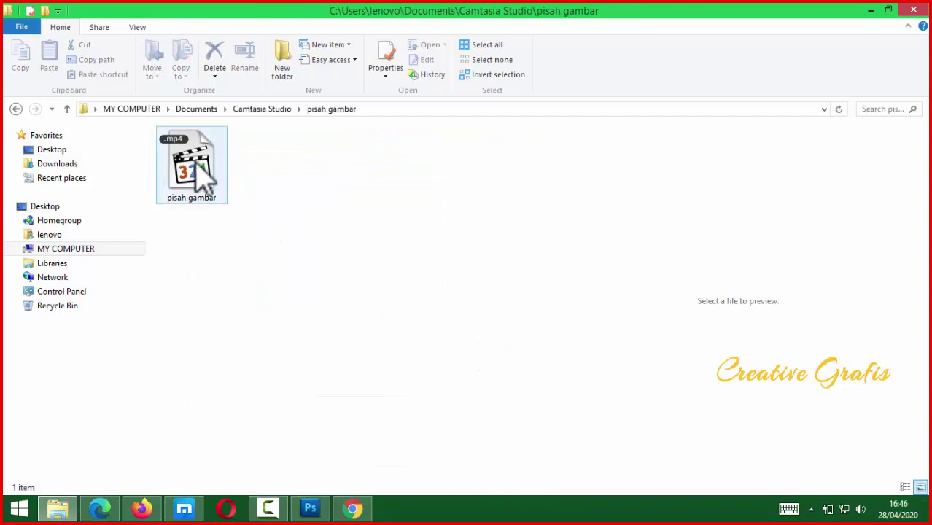
{"action": "left_click", "coordinate": [889, 10]}
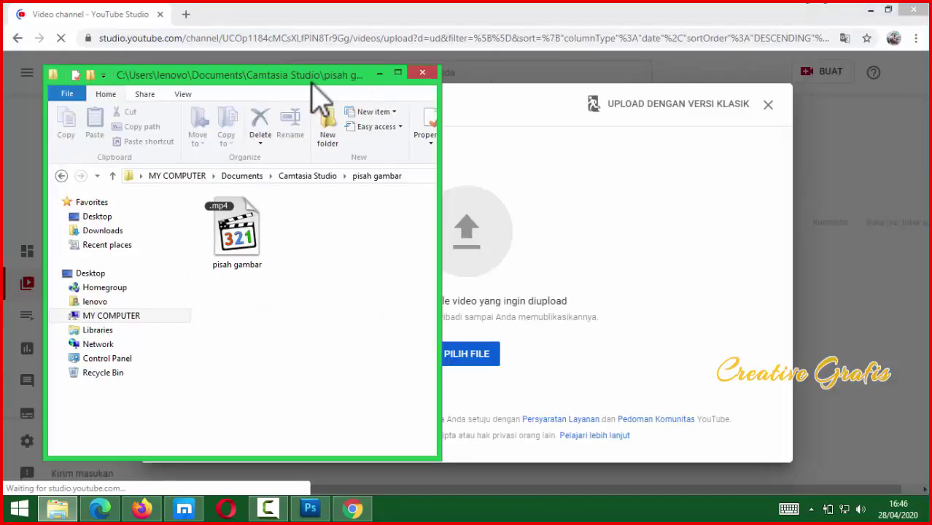
{"action": "left_click_drag", "start_coordinate": [292, 86], "coordinate": [263, 73]}
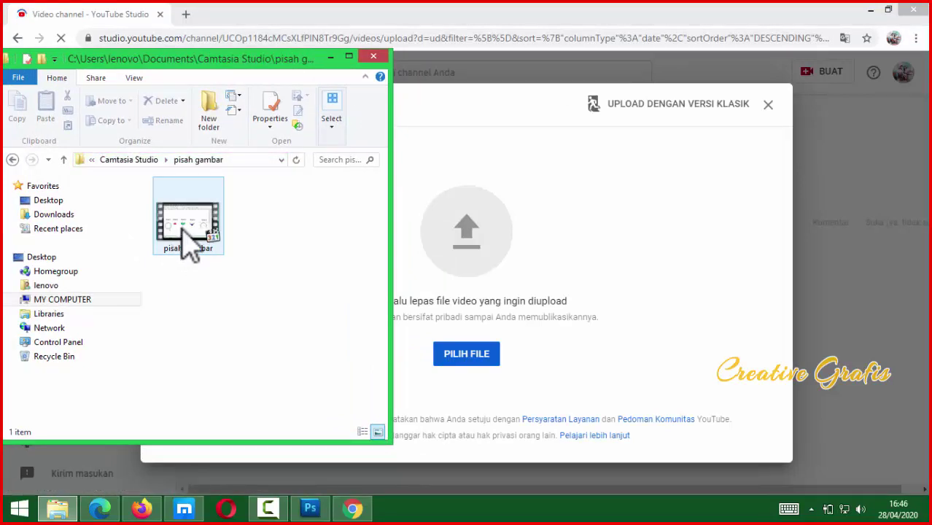
Preview the pisah gambar video in the media player from a point a few minutes in, and close the player.
{"action": "left_click", "coordinate": [184, 229]}
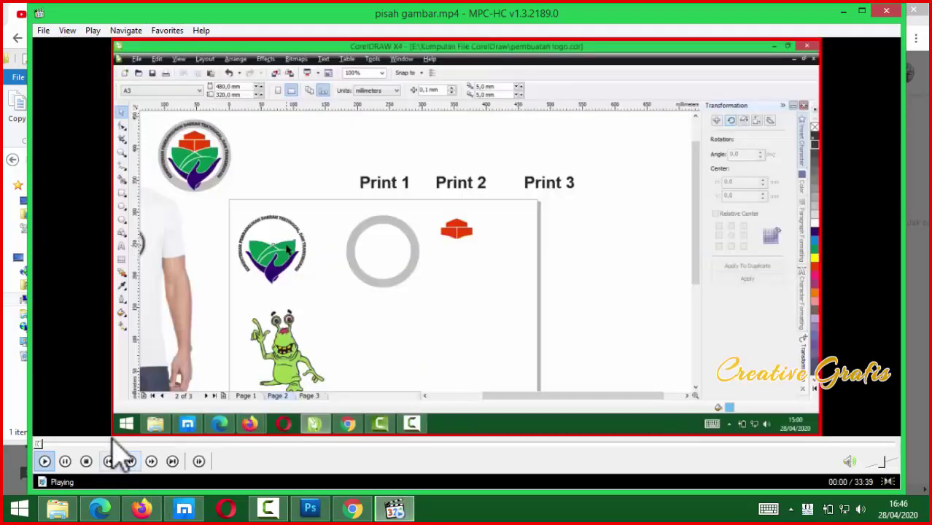
{"action": "left_click", "coordinate": [101, 444]}
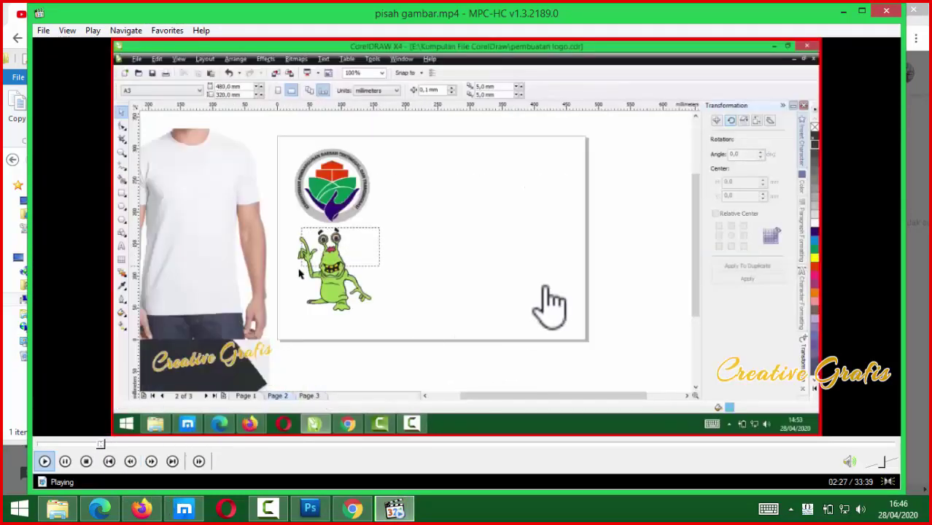
{"action": "left_click", "coordinate": [886, 12]}
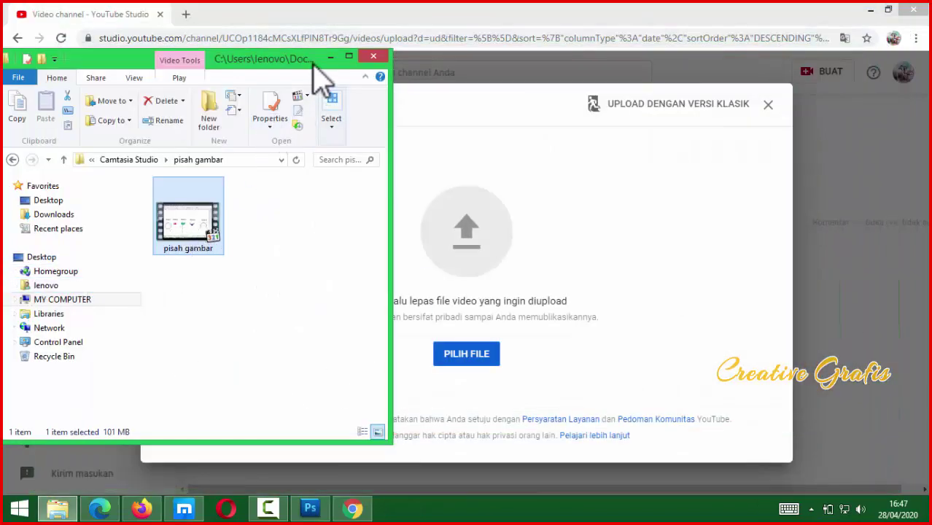
Move the folder window clear of the upload area and upload the pisah gambar video file to YouTube Studio.
{"action": "left_click_drag", "start_coordinate": [312, 61], "coordinate": [282, 71]}
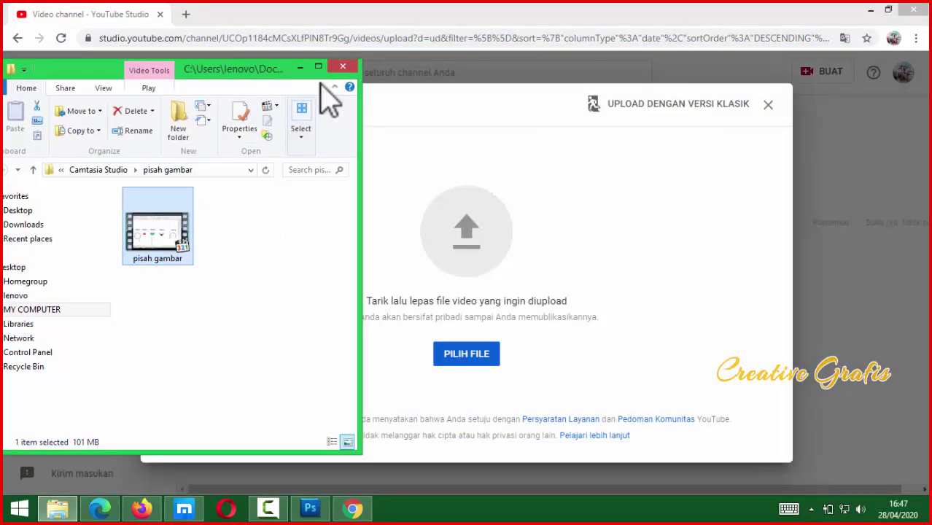
{"action": "left_click_drag", "start_coordinate": [171, 239], "coordinate": [514, 283]}
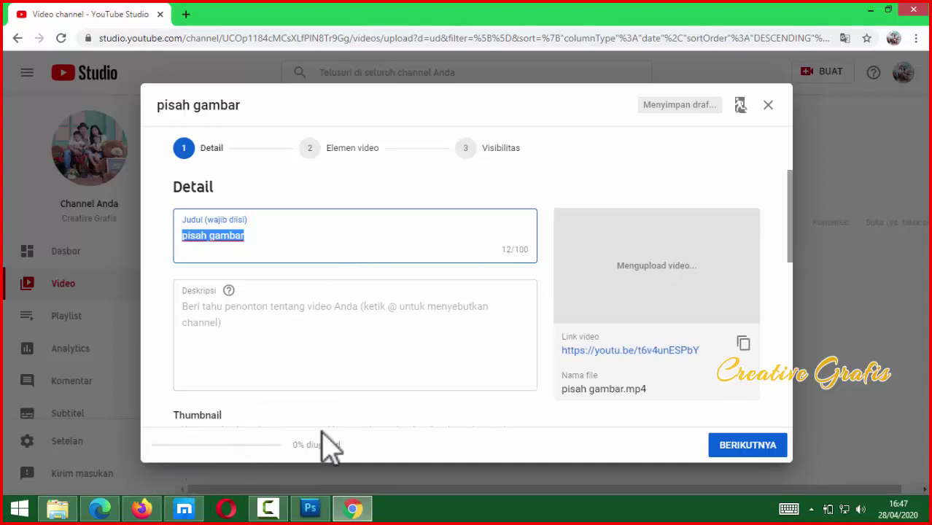
Look through the thumbnail, playlist and audience sections of the video details, and close the Segurazo window.
{"action": "scroll", "coordinate": [226, 251], "scroll_direction": "down", "scroll_amount": 2}
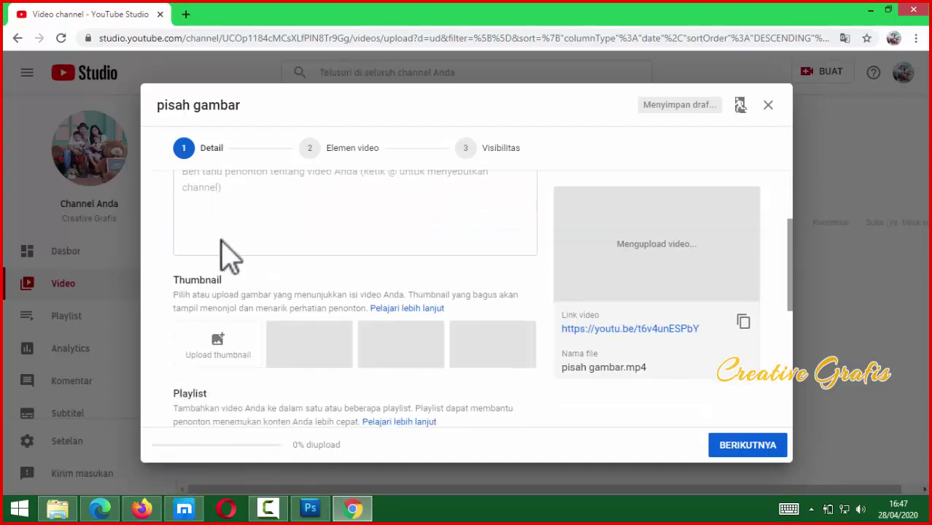
{"action": "scroll", "coordinate": [270, 256], "scroll_direction": "down", "scroll_amount": 2}
{"action": "scroll", "coordinate": [237, 245], "scroll_direction": "up", "scroll_amount": 1}
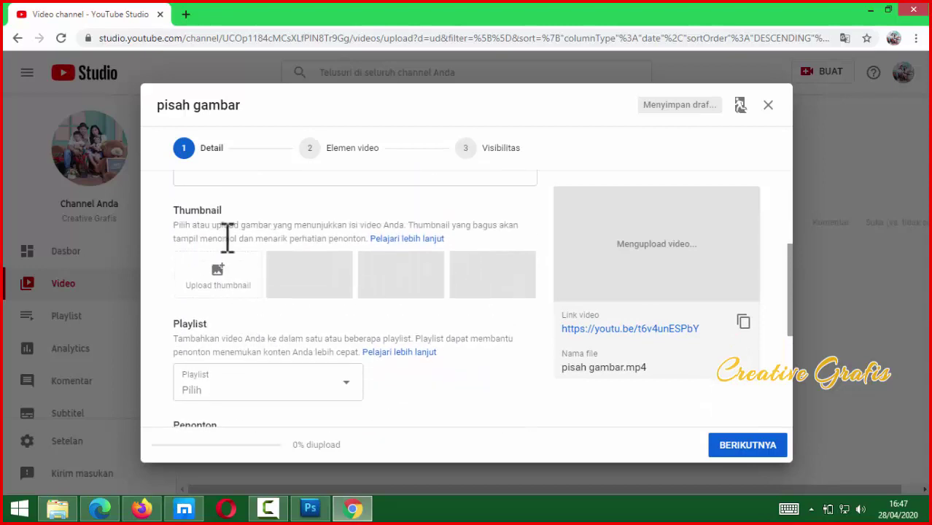
{"action": "scroll", "coordinate": [237, 278], "scroll_direction": "down", "scroll_amount": 2}
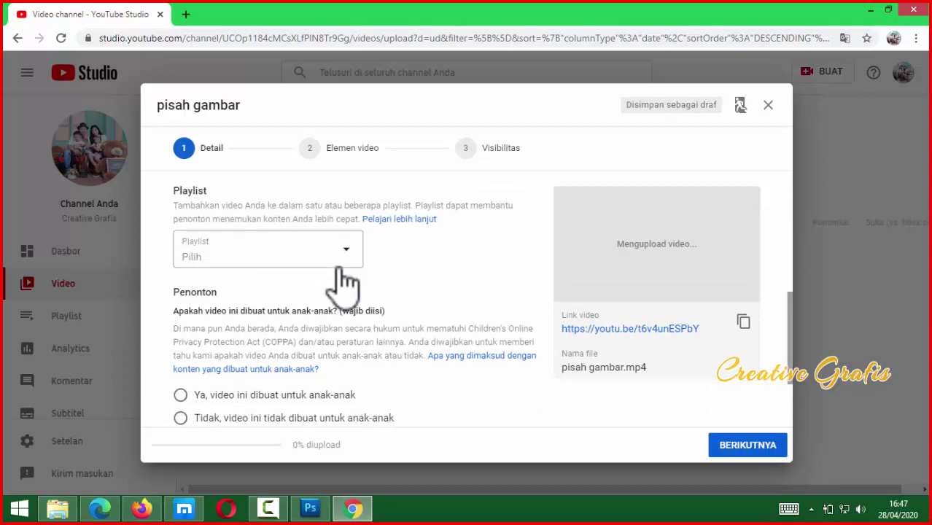
{"action": "scroll", "coordinate": [340, 308], "scroll_direction": "down", "scroll_amount": 2}
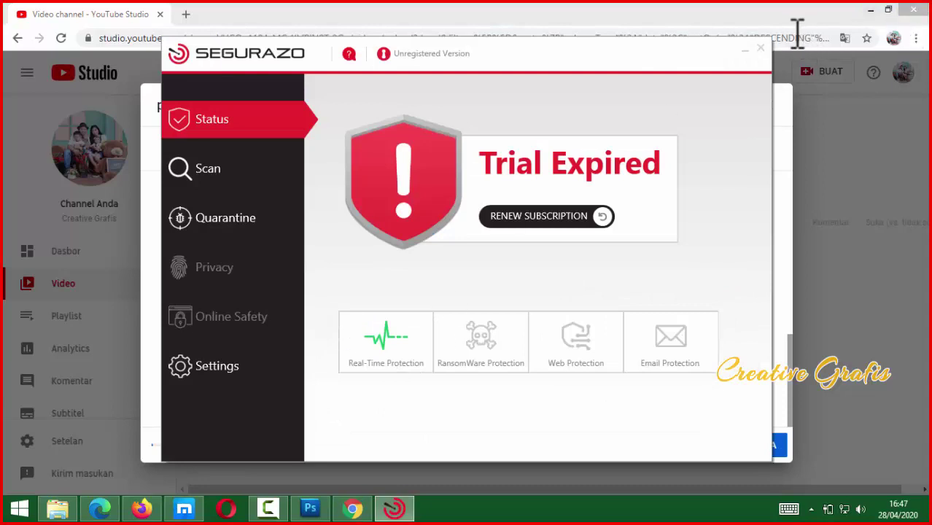
{"action": "left_click", "coordinate": [761, 50]}
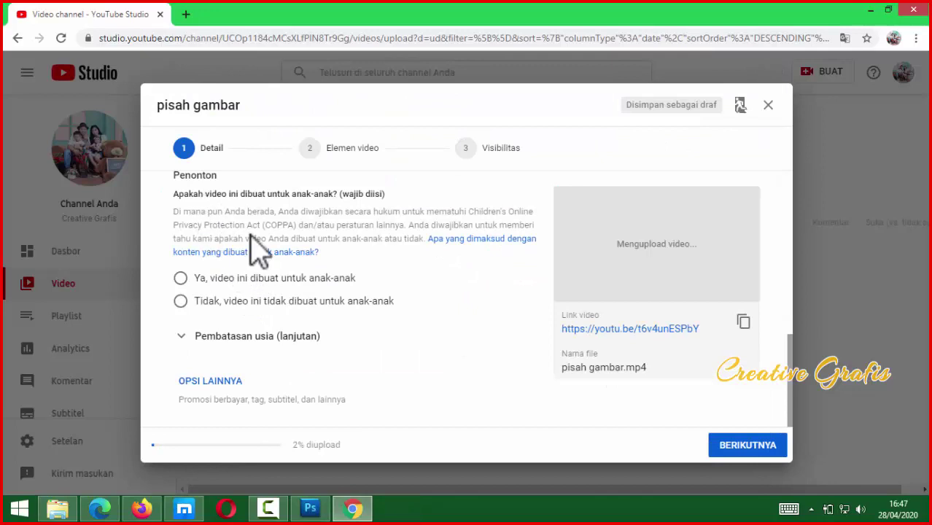
Set the audience of the video to "Tidak, video ini tidak dibuat untuk anak-anak".
{"action": "scroll", "coordinate": [241, 315], "scroll_direction": "up", "scroll_amount": 1}
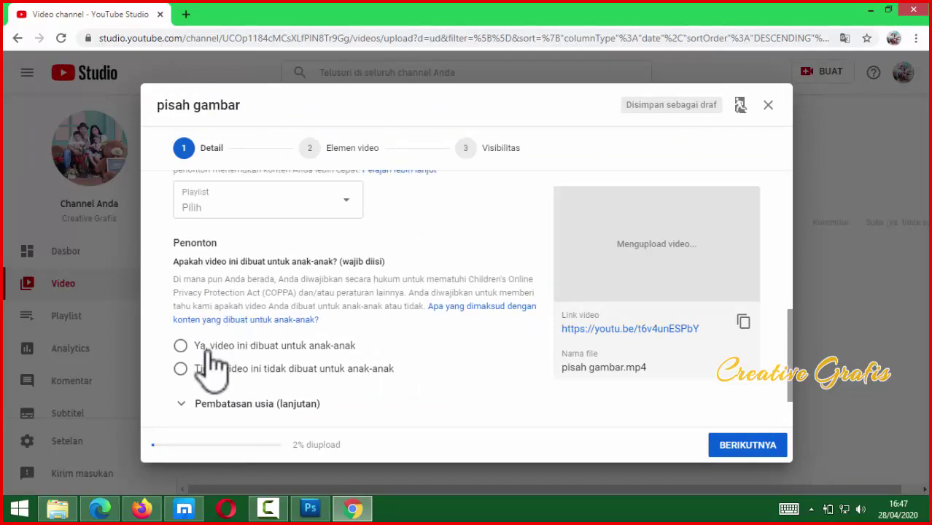
{"action": "scroll", "coordinate": [216, 369], "scroll_direction": "down", "scroll_amount": 1}
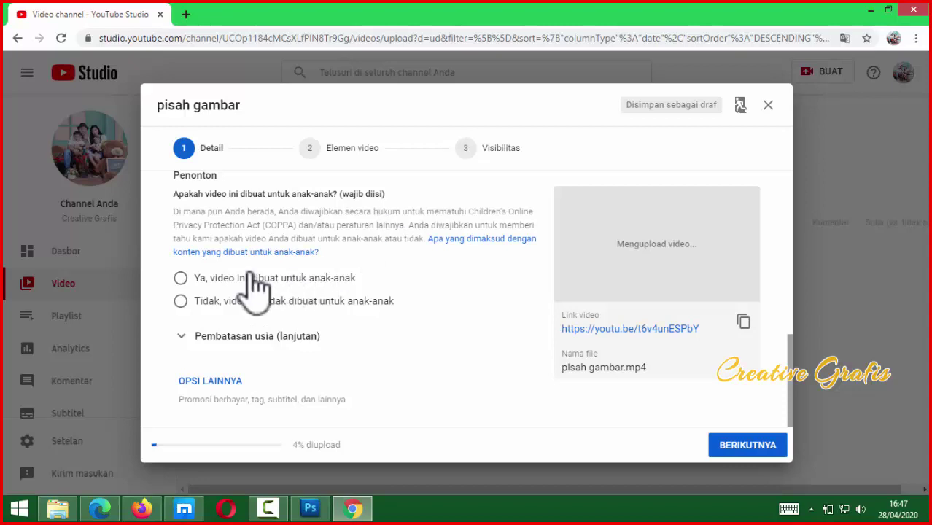
{"action": "left_click", "coordinate": [180, 279]}
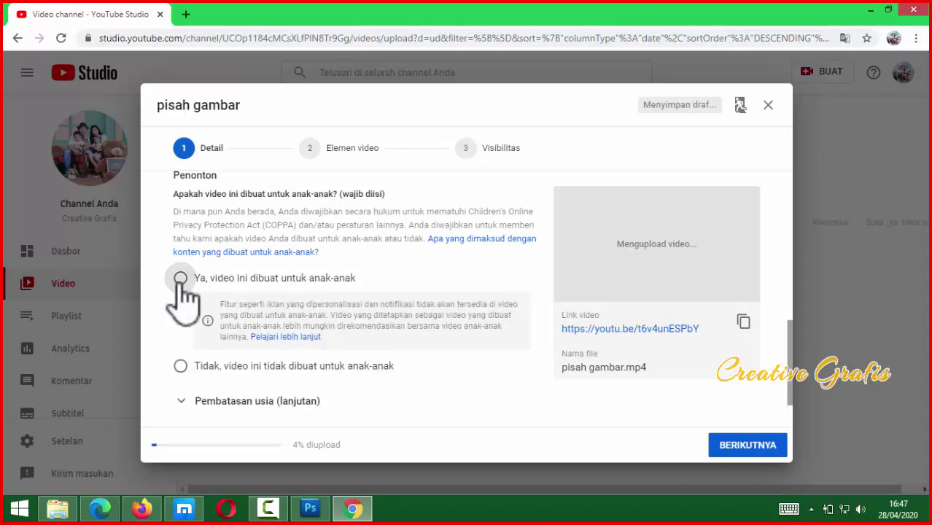
{"action": "left_click", "coordinate": [182, 367]}
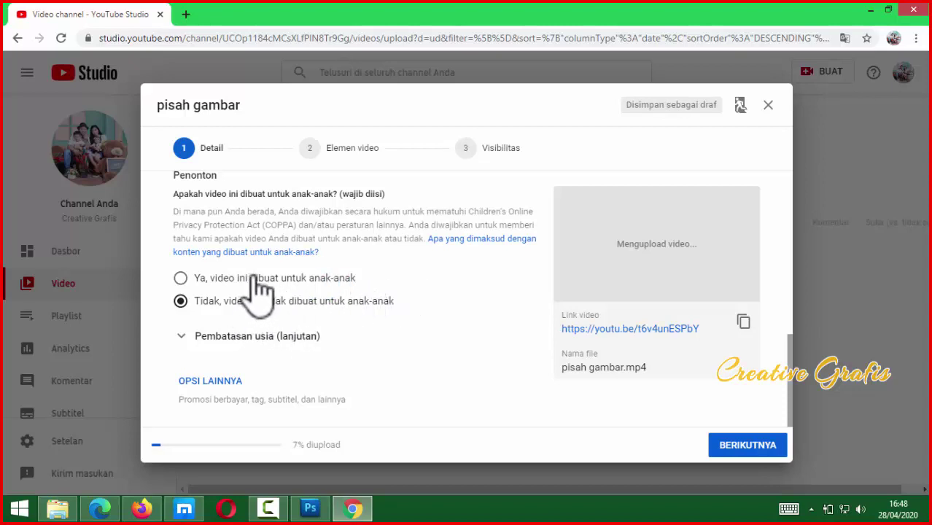
{"action": "left_click", "coordinate": [367, 376]}
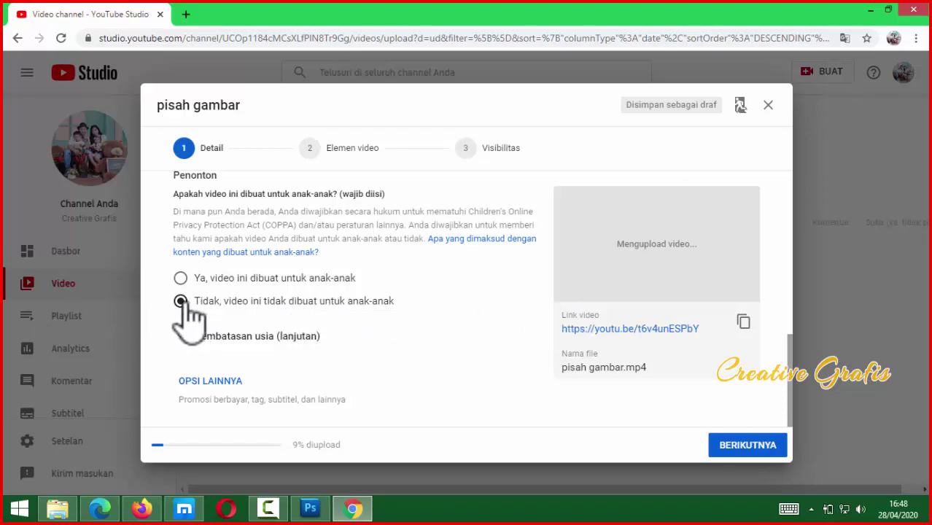
Expand the additional options of the video details and view the paid promotion and tag sections.
{"action": "scroll", "coordinate": [275, 321], "scroll_direction": "up", "scroll_amount": 2}
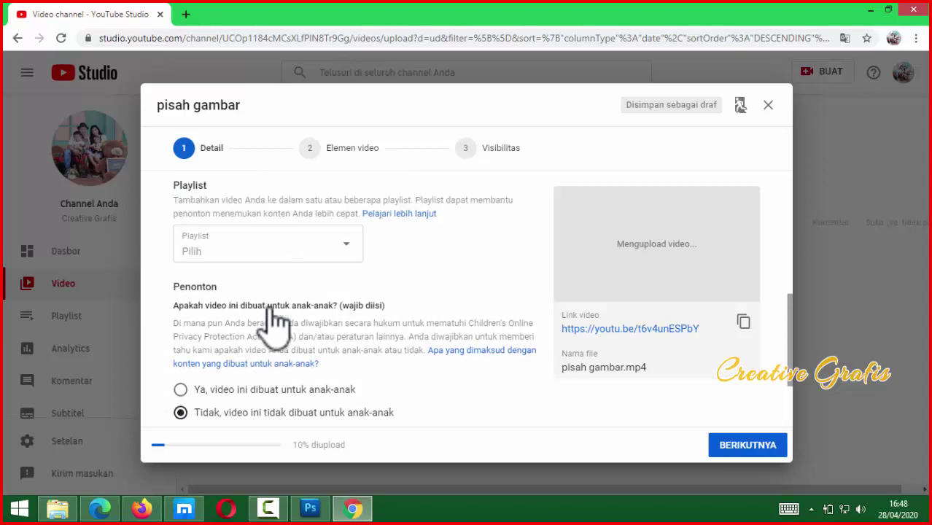
{"action": "scroll", "coordinate": [274, 323], "scroll_direction": "down", "scroll_amount": 2}
{"action": "scroll", "coordinate": [307, 376], "scroll_direction": "down", "scroll_amount": 4}
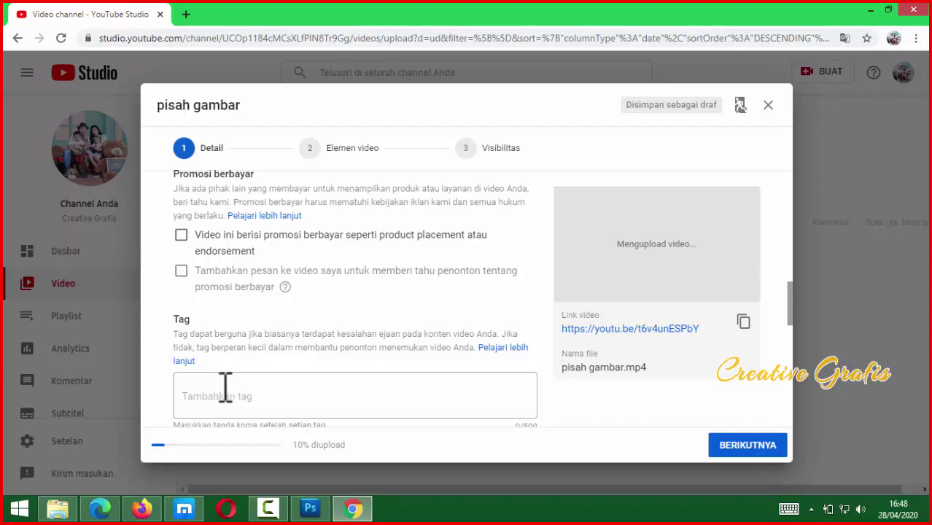
Replace the video title with "Teknik Mudah Memisahkan Gambar Untuk Disablon | Tu".
{"action": "scroll", "coordinate": [219, 365], "scroll_direction": "up", "scroll_amount": 10}
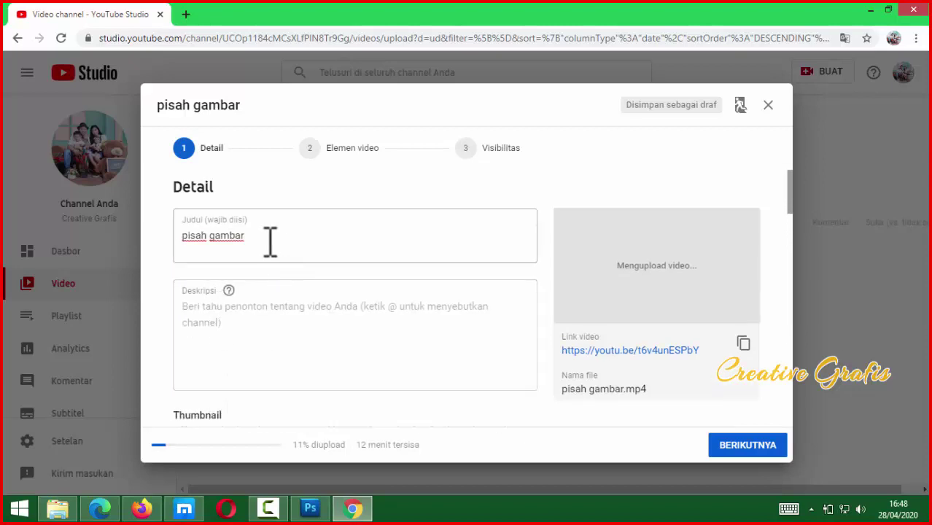
{"action": "left_click_drag", "start_coordinate": [270, 241], "coordinate": [149, 261]}
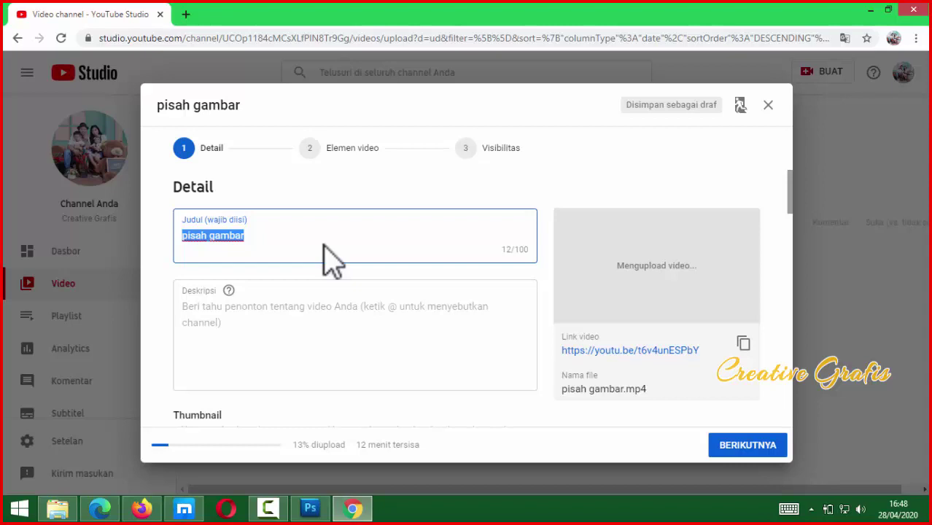
{"action": "type", "text": "tEKNI"}
{"action": "key", "text": "BackSpace"}
{"action": "key", "text": "BackSpace"}
{"action": "key", "text": "BackSpace"}
{"action": "key", "text": "BackSpace"}
{"action": "key", "text": "BackSpace"}
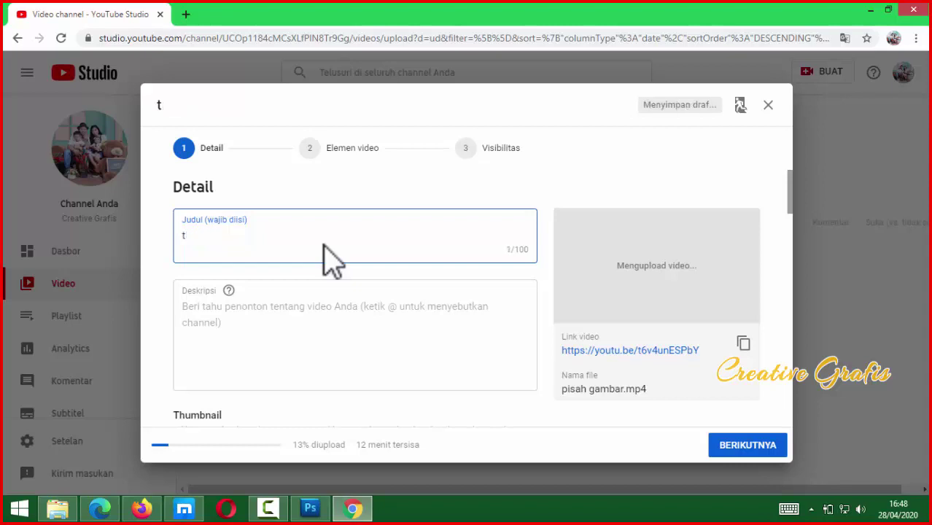
{"action": "type", "text": "Teknik "}
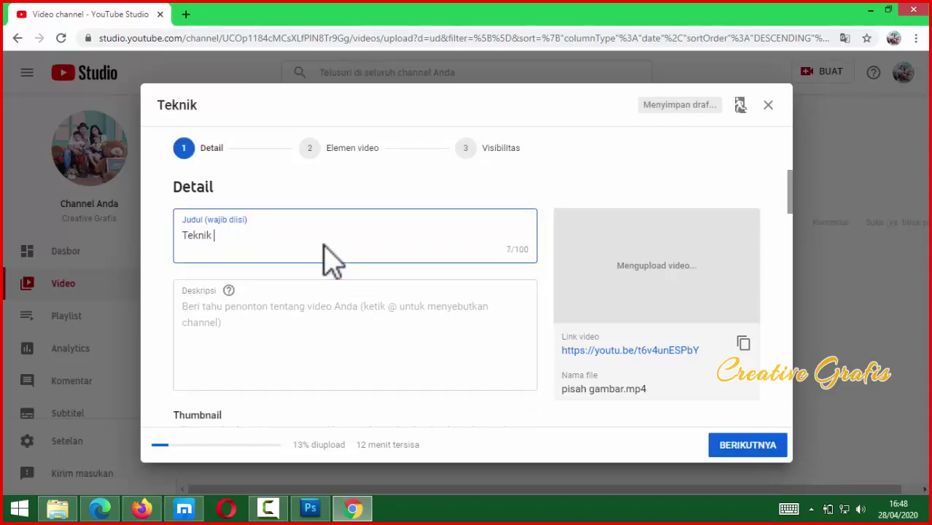
{"action": "type", "text": "Mu"}
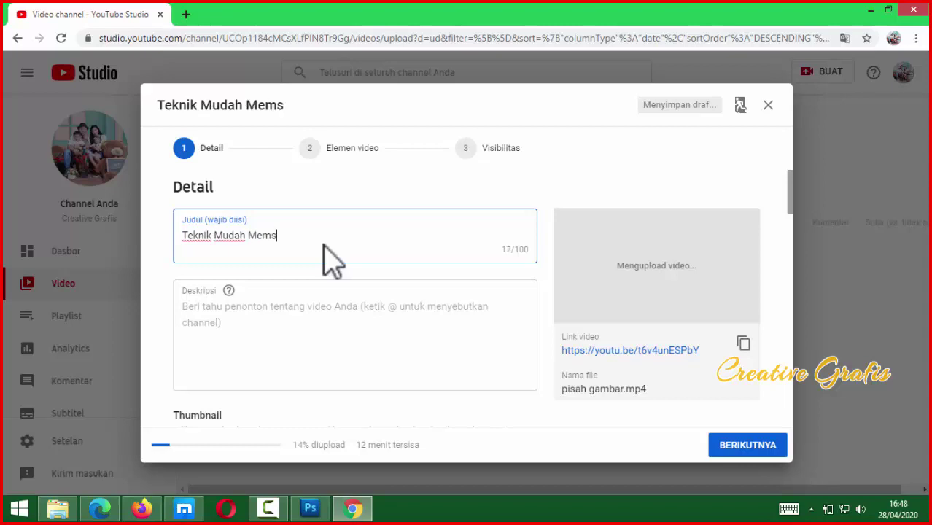
{"action": "type", "text": "dah Memisahkan Gambar Untuk Disablon di Baju"}
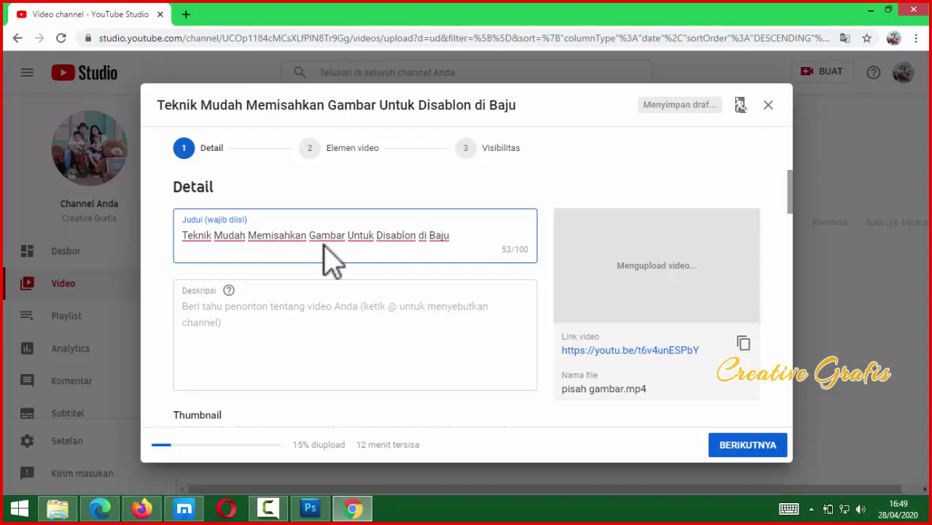
{"action": "key", "text": "BackSpace"}
{"action": "key", "text": "BackSpace"}
{"action": "key", "text": "BackSpace"}
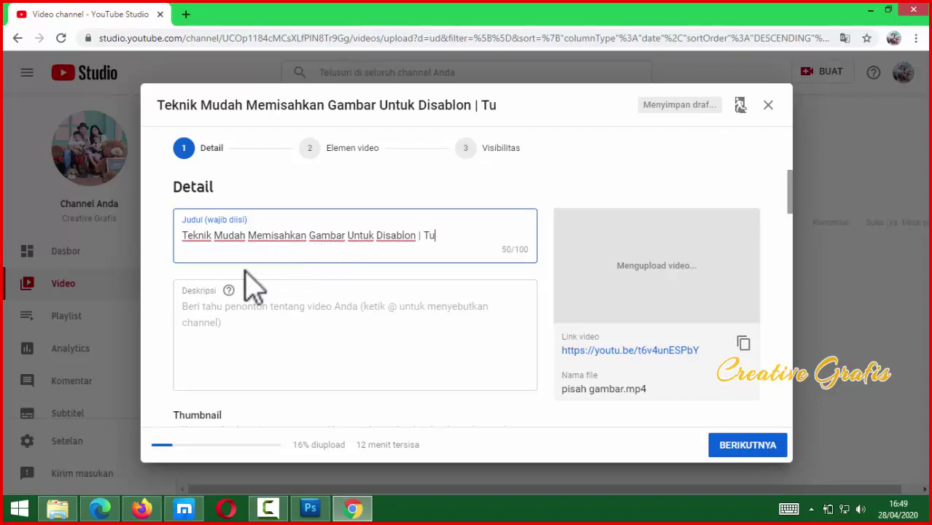
Insert "Tutorial CorelDraw : " at the beginning of the video title.
{"action": "left_click", "coordinate": [183, 235]}
{"action": "type", "text": "Tutorial"}
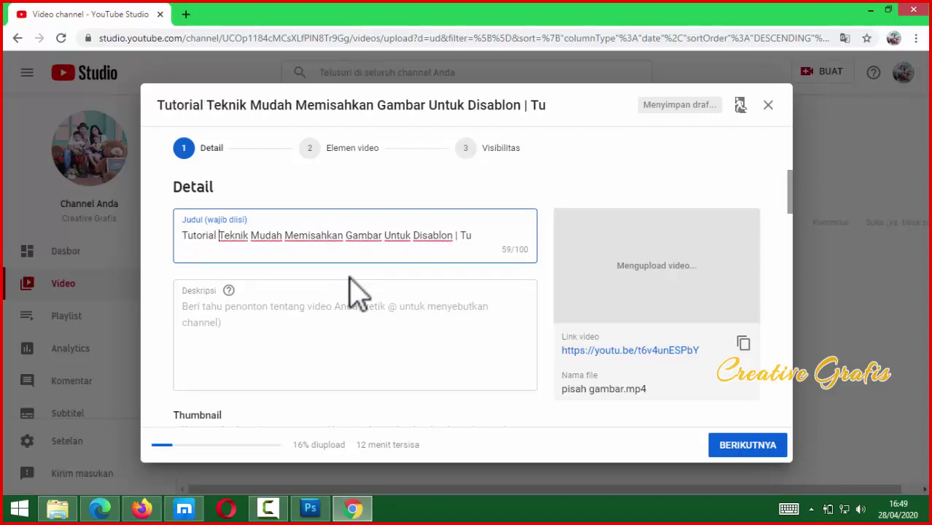
{"action": "type", "text": " Corel"}
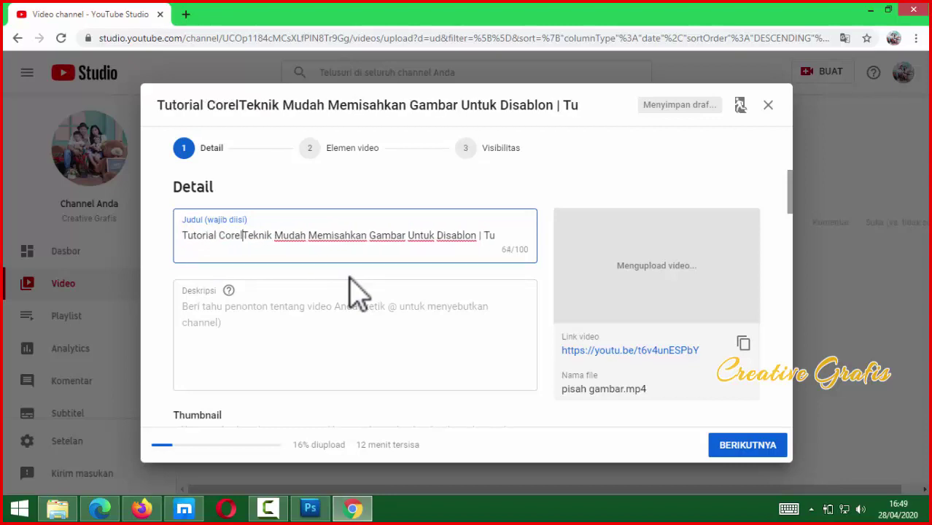
{"action": "type", "text": "DRaw"}
{"action": "key", "text": "BackSpace"}
{"action": "key", "text": "BackSpace"}
{"action": "key", "text": "BackSpace"}
{"action": "type", "text": "r"}
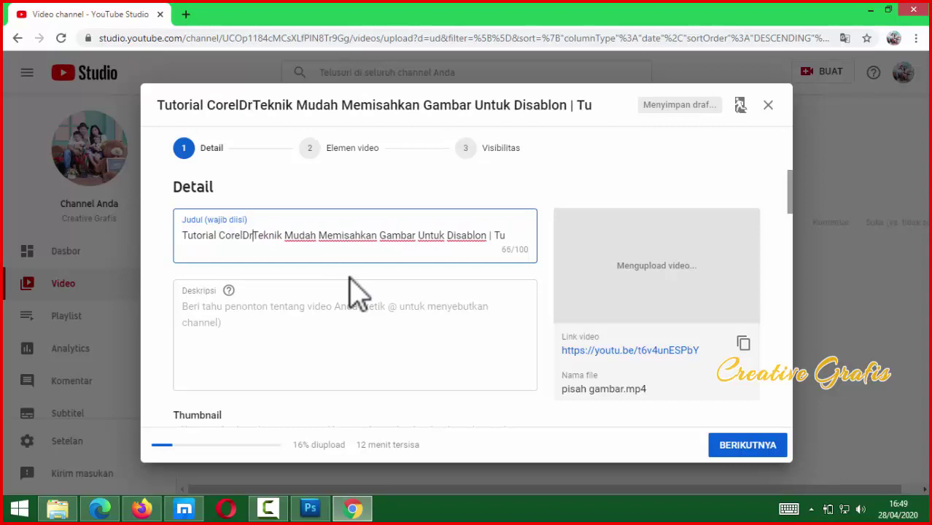
{"action": "type", "text": "aw :"}
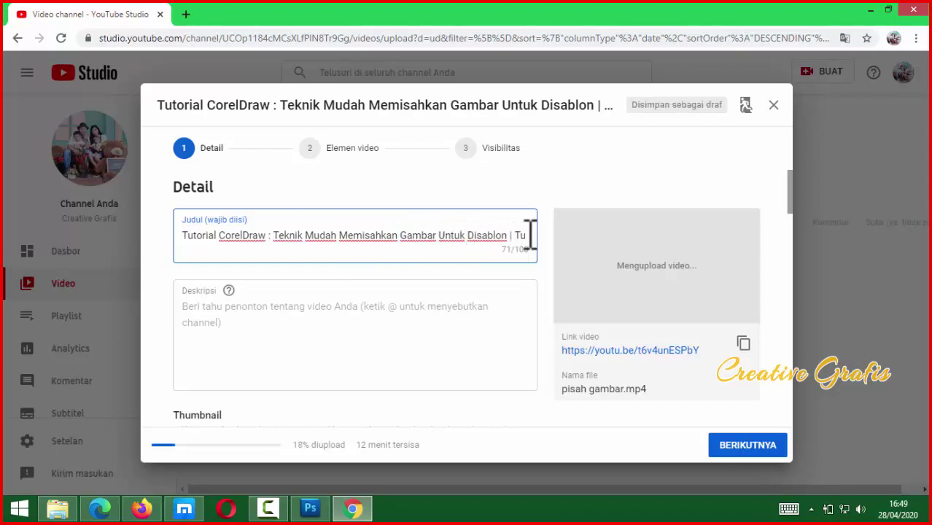
Replace the trailing "Tu" in the video title with "How to Break Logos for Sablon".
{"action": "left_click_drag", "start_coordinate": [531, 235], "coordinate": [513, 235]}
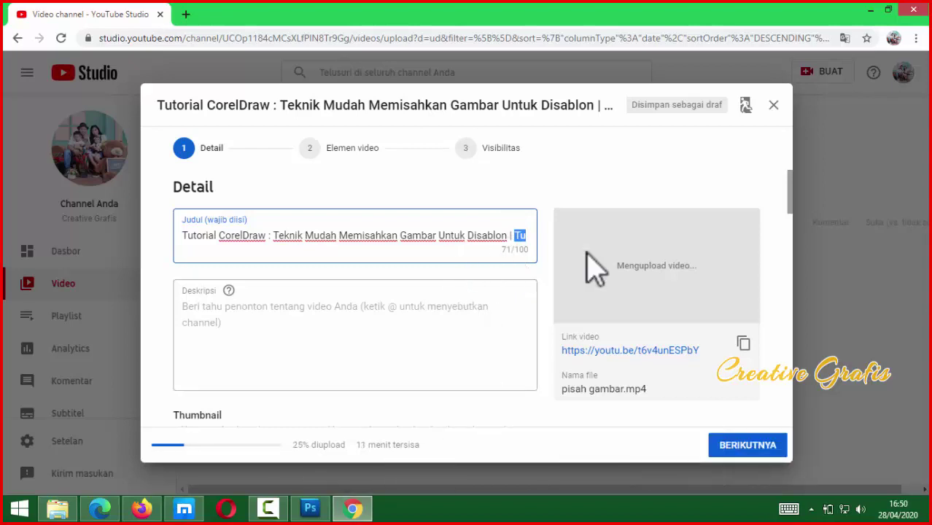
{"action": "type", "text": "How to Break Logos for"}
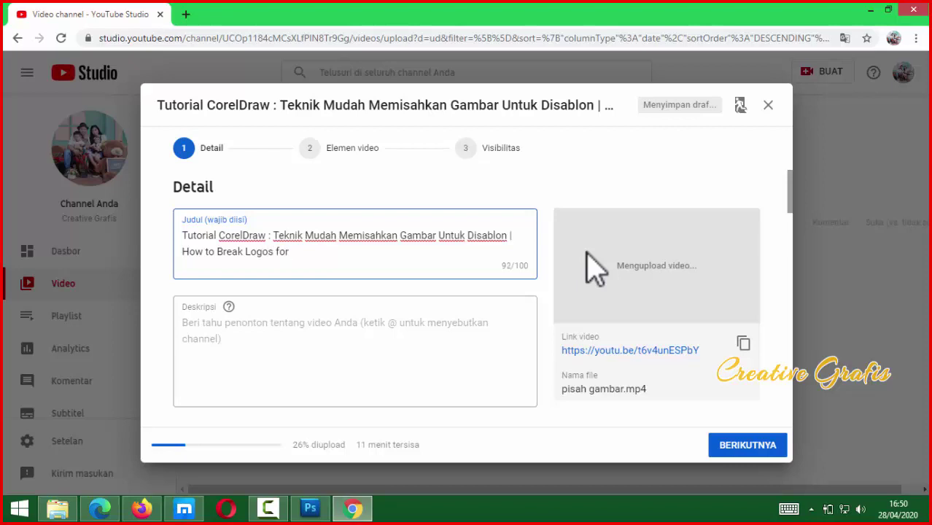
{"action": "type", "text": "Sablon"}
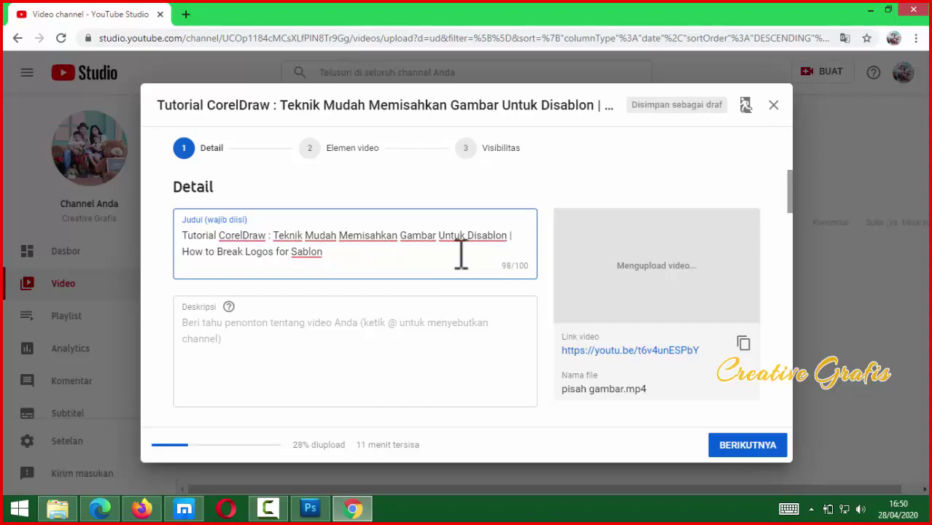
{"action": "type", "text": "d"}
{"action": "key", "text": "BackSpace"}
Begin the video description with "Tutorial kali ini kami akan bagikan untuk sahabat creative".
{"action": "scroll", "coordinate": [308, 281], "scroll_direction": "down", "scroll_amount": 1}
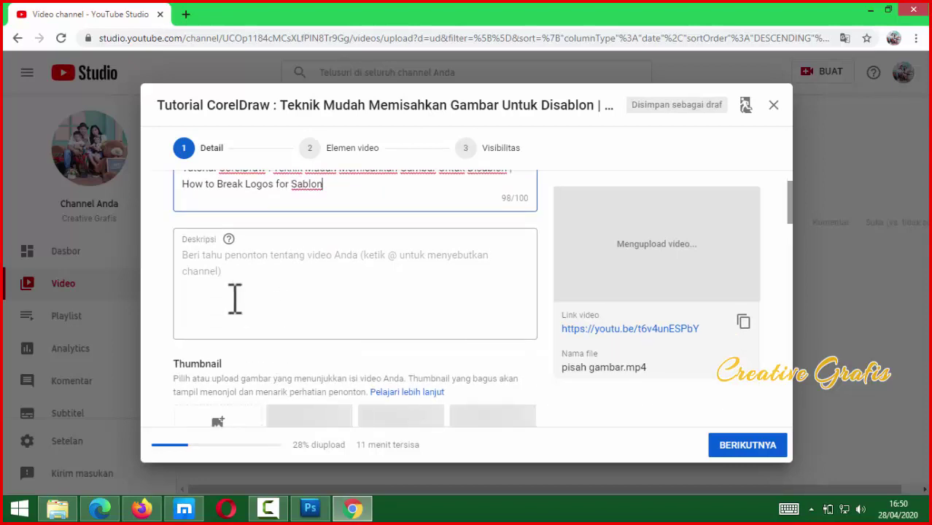
{"action": "left_click", "coordinate": [187, 256]}
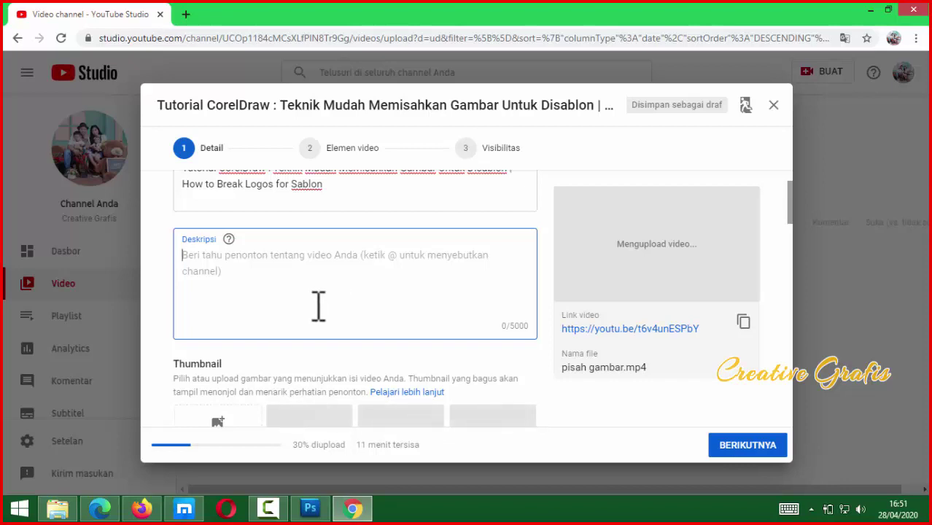
{"action": "type", "text": "Tu"}
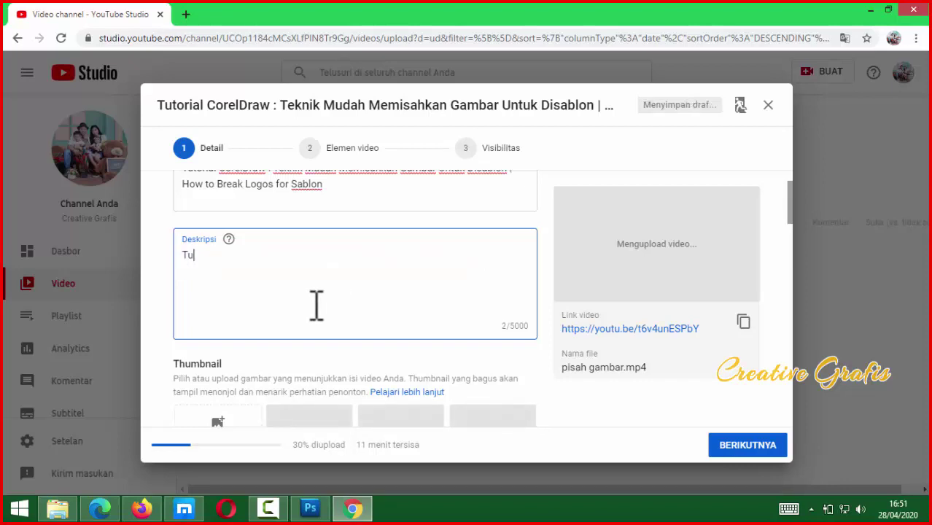
{"action": "type", "text": "rorial kali ini kami akan "}
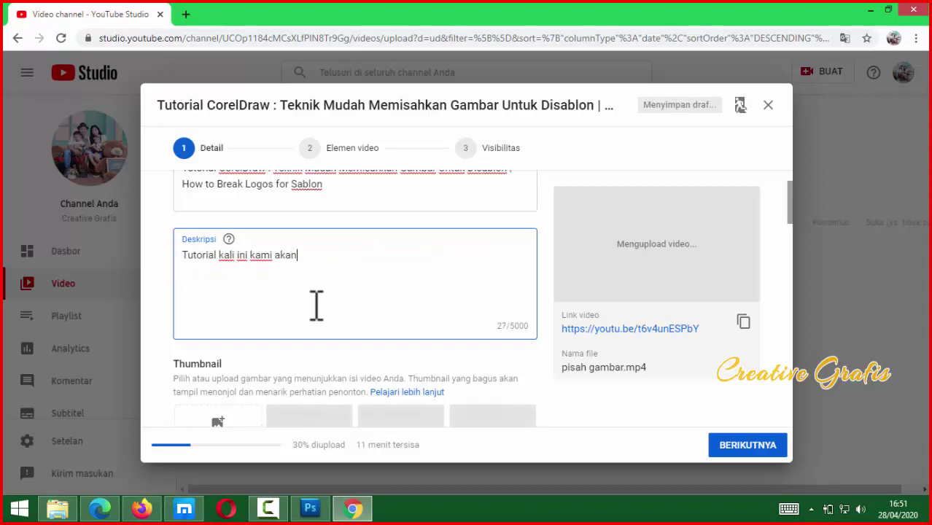
{"action": "type", "text": "bagikan untuk "}
{"action": "type", "text": "sahabat "}
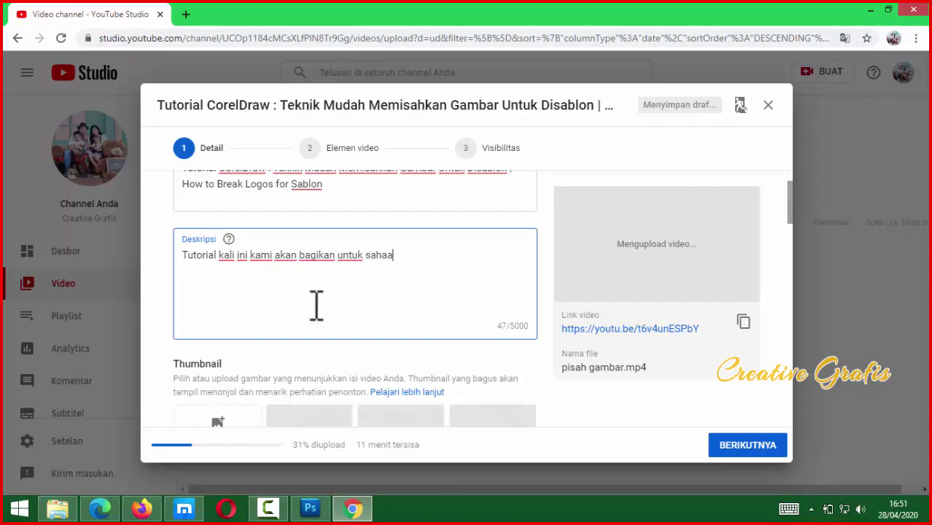
{"action": "type", "text": "creative "}
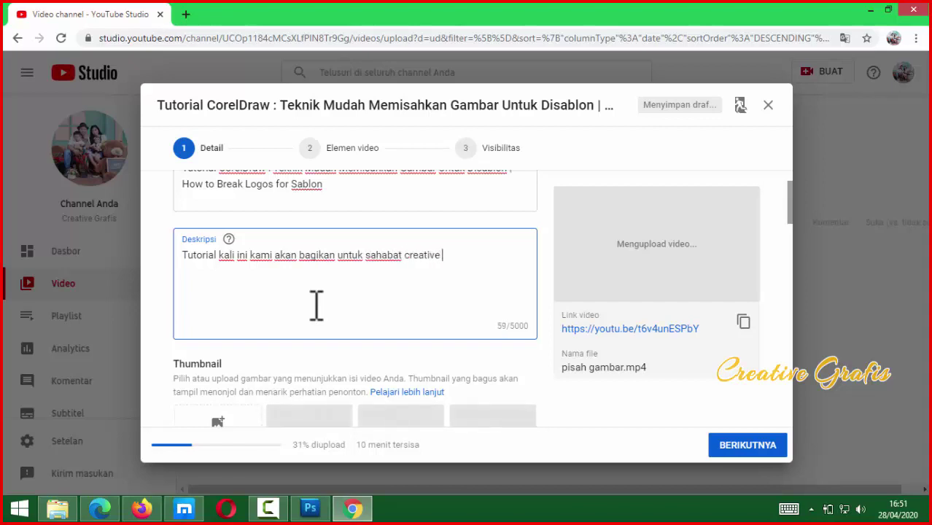
Continue the video description with "yang mungkin memerlukan teknik atau cara memisahkan gambar atau logo di coreldraw".
{"action": "type", "text": "grafi"}
{"action": "key", "text": "BackSpace"}
{"action": "key", "text": "BackSpace"}
{"action": "type", "text": "yang mungkin meme"}
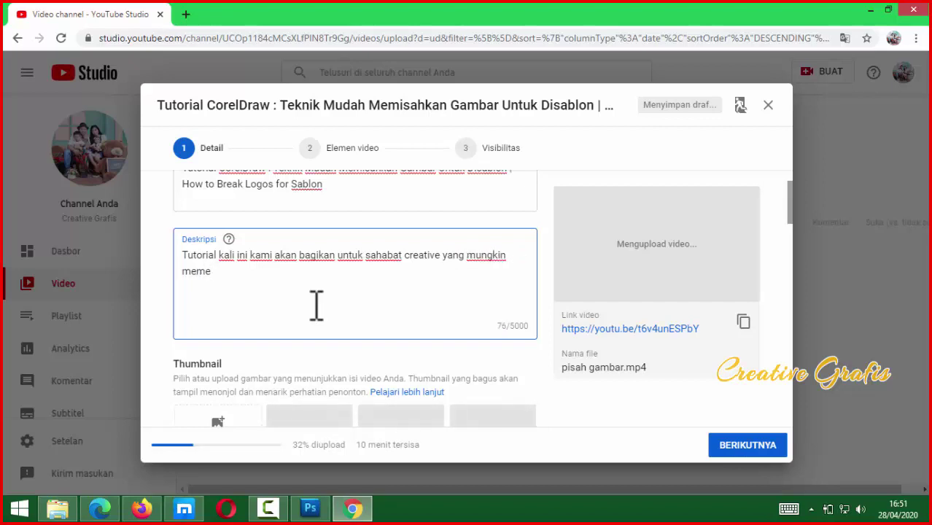
{"action": "type", "text": "rlukan"}
{"action": "key", "text": "BackSpace"}
{"action": "key", "text": "BackSpace"}
{"action": "type", "text": "an tekn"}
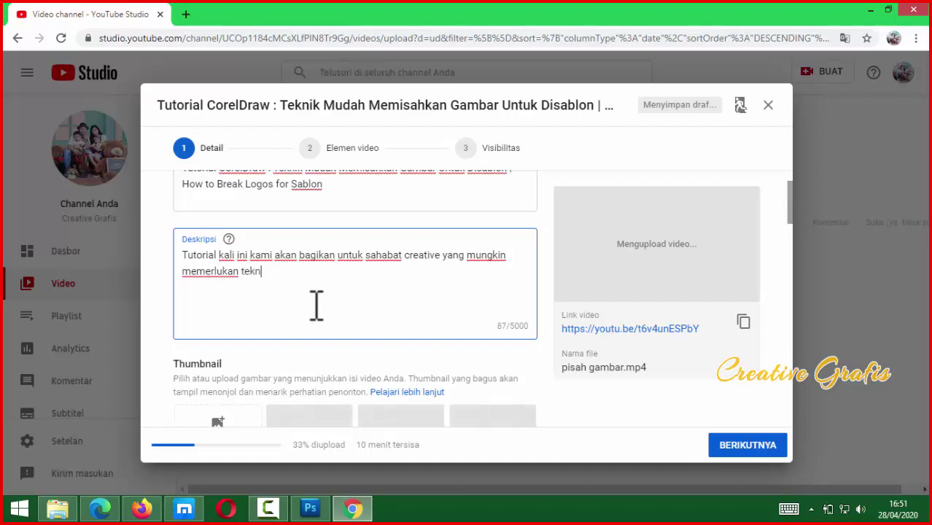
{"action": "type", "text": "ik atau cara mem"}
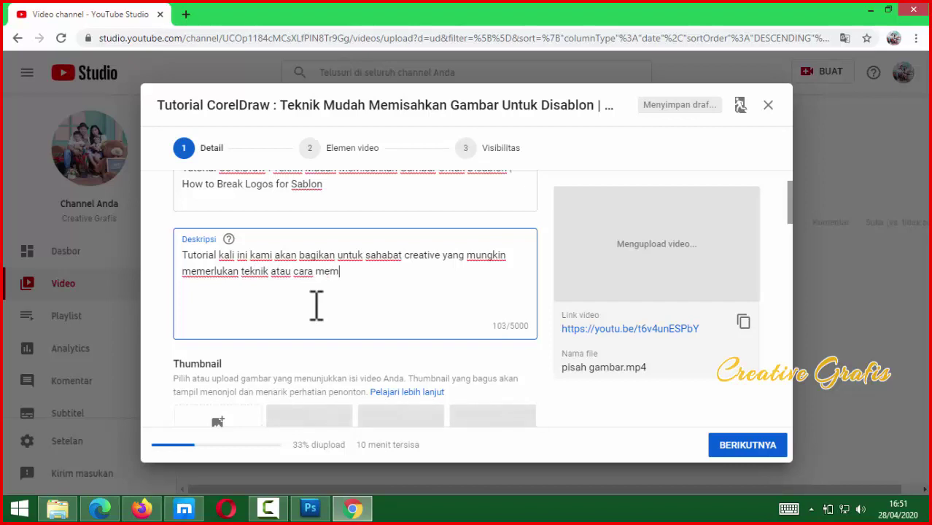
{"action": "type", "text": "isahkan gam"}
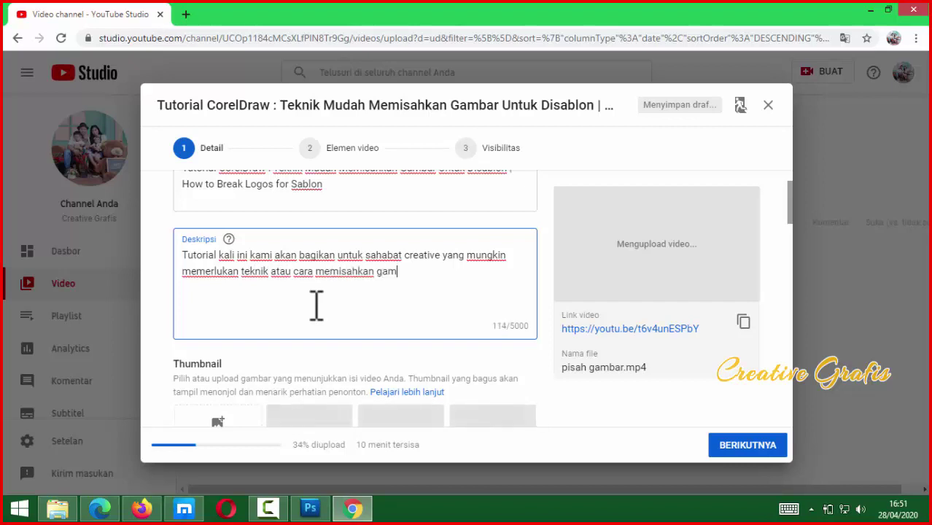
{"action": "type", "text": "bar di "}
{"action": "type", "text": "atau log"}
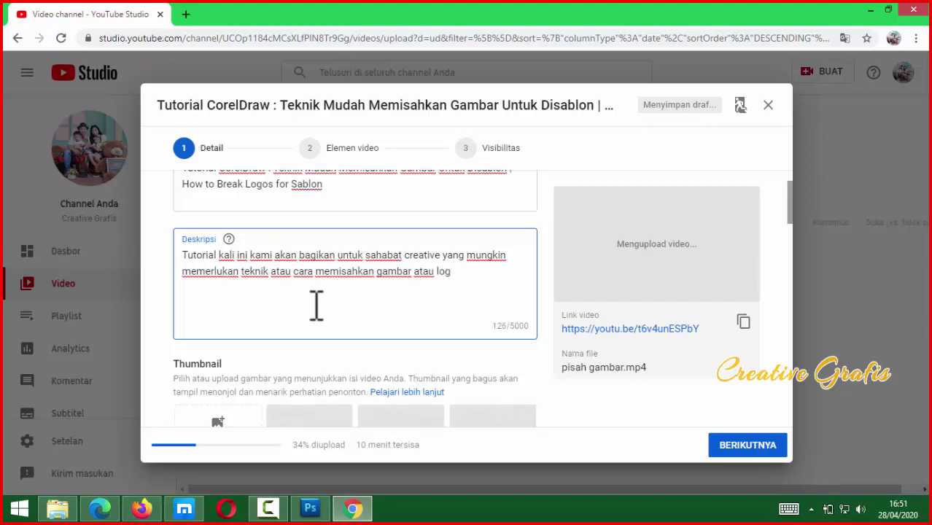
{"action": "type", "text": "o di coreldraw "}
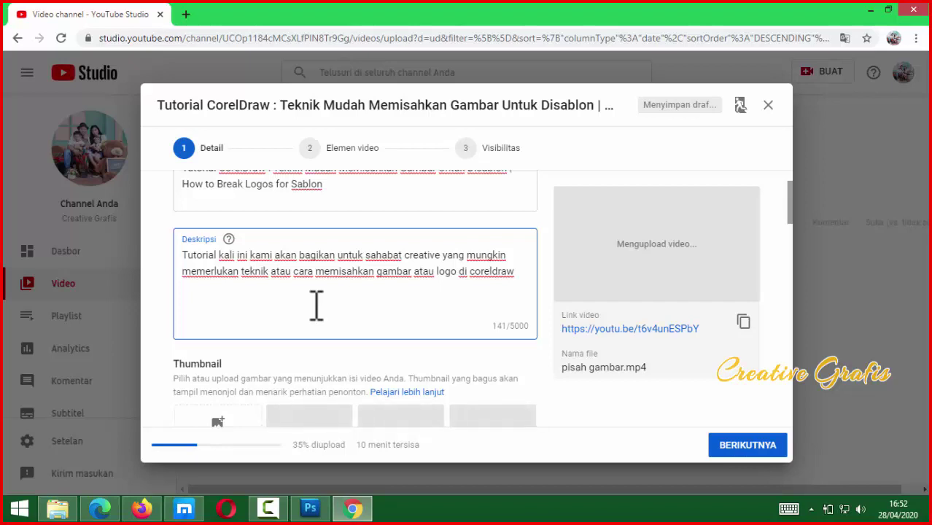
Extend the video description with "yang bisa dicetak di kalkir untuk dibuat sablon".
{"action": "type", "text": "yang bida"}
{"action": "key", "text": "BackSpace"}
{"action": "key", "text": "Left"}
{"action": "key", "text": "BackSpace"}
{"action": "type", "text": "sa dicetak di"}
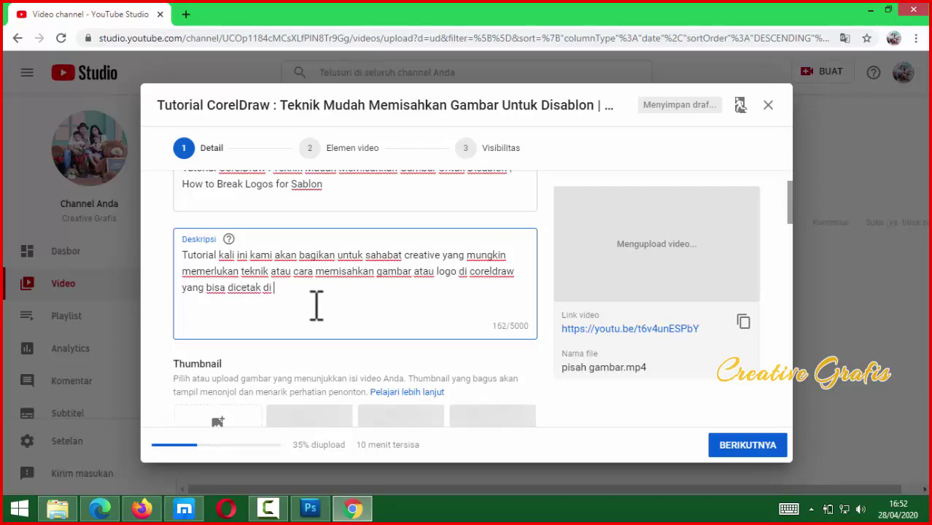
{"action": "type", "text": " kalkir untuk dibuat sablon"}
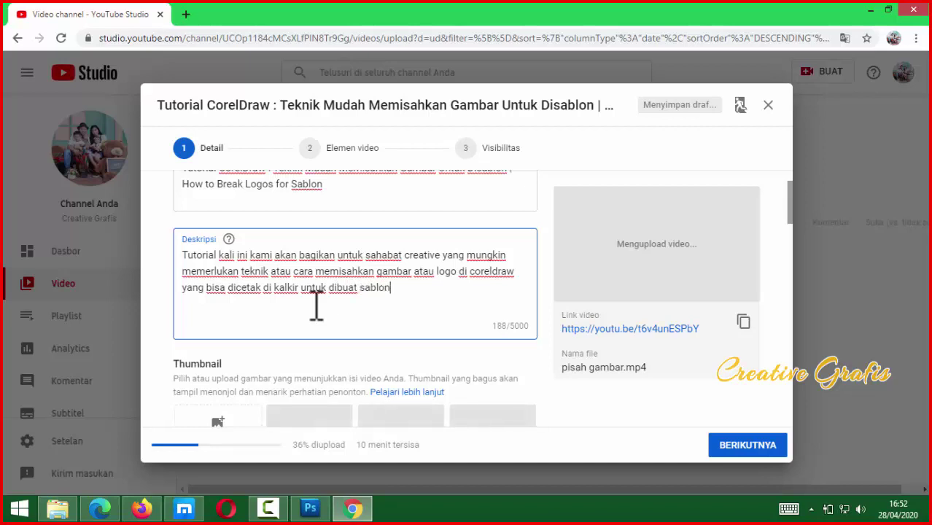
Complete the description's first sentence with "baik di baju, kertas atau media yang lainnnya.".
{"action": "type", "text": " dan"}
{"action": "key", "text": "BackSpace"}
{"action": "key", "text": "BackSpace"}
{"action": "key", "text": "BackSpace"}
{"action": "type", "text": "aba"}
{"action": "key", "text": "BackSpace"}
{"action": "key", "text": "BackSpace"}
{"action": "key", "text": "BackSpace"}
{"action": "type", "text": "baik di "}
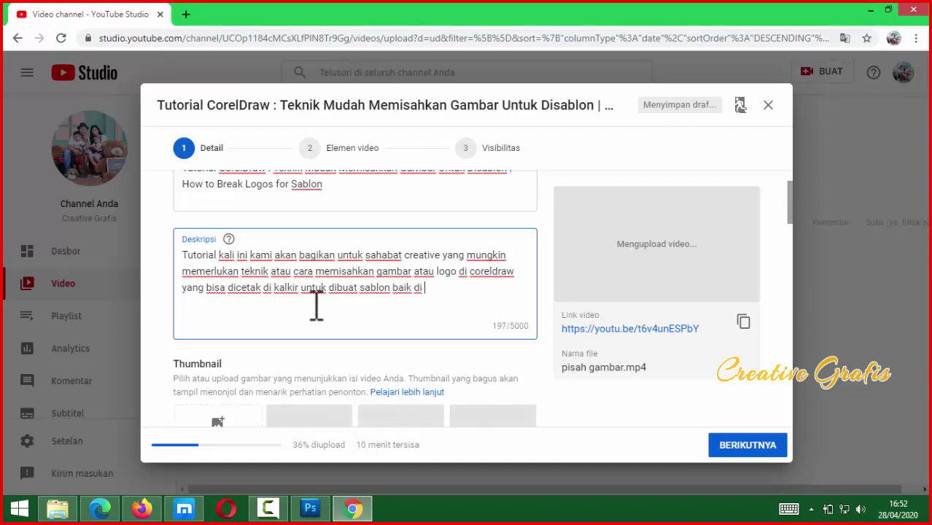
{"action": "type", "text": "baju, kertas atau media"}
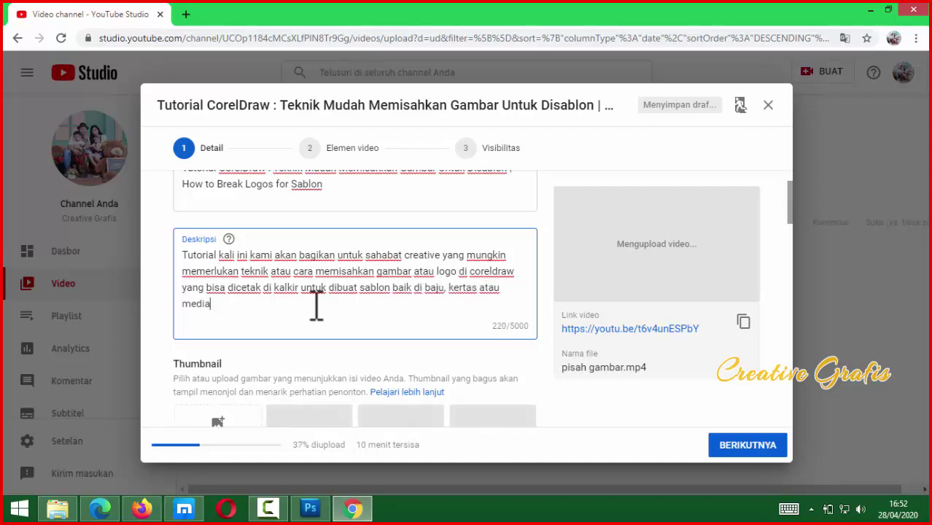
{"action": "type", "text": " yang lainnnya."}
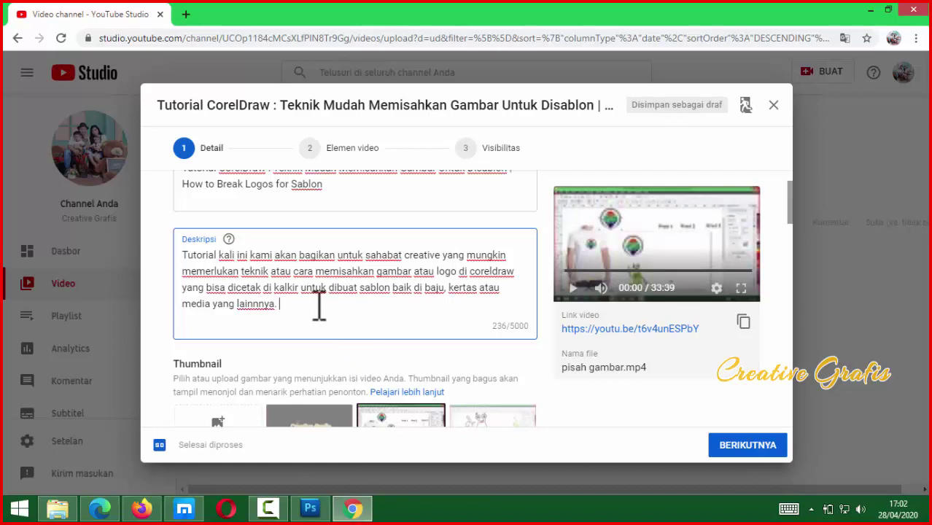
Begin the description's second sentence with "Jadi setelah menonton video ini diharapkan kita-ktia pada".
{"action": "scroll", "coordinate": [396, 318], "scroll_direction": "down", "scroll_amount": 2}
{"action": "scroll", "coordinate": [409, 321], "scroll_direction": "up", "scroll_amount": 1}
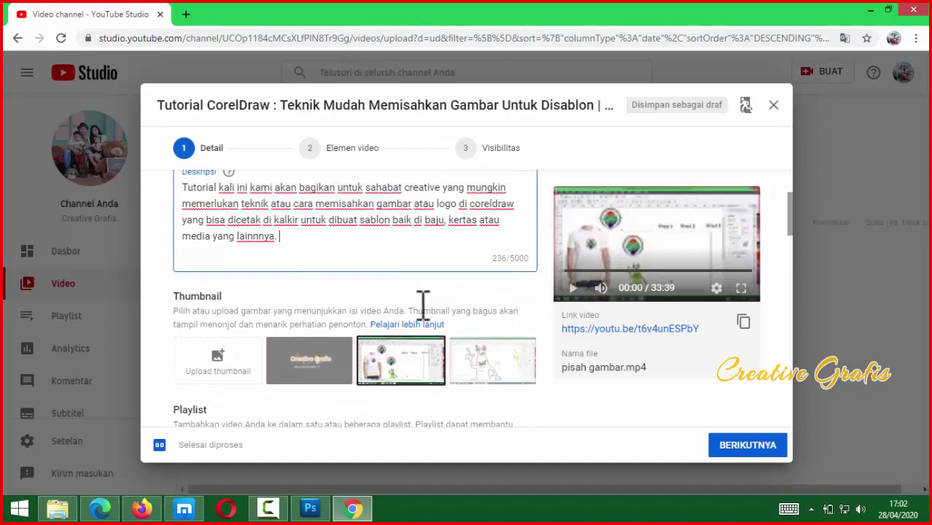
{"action": "scroll", "coordinate": [332, 251], "scroll_direction": "up", "scroll_amount": 1}
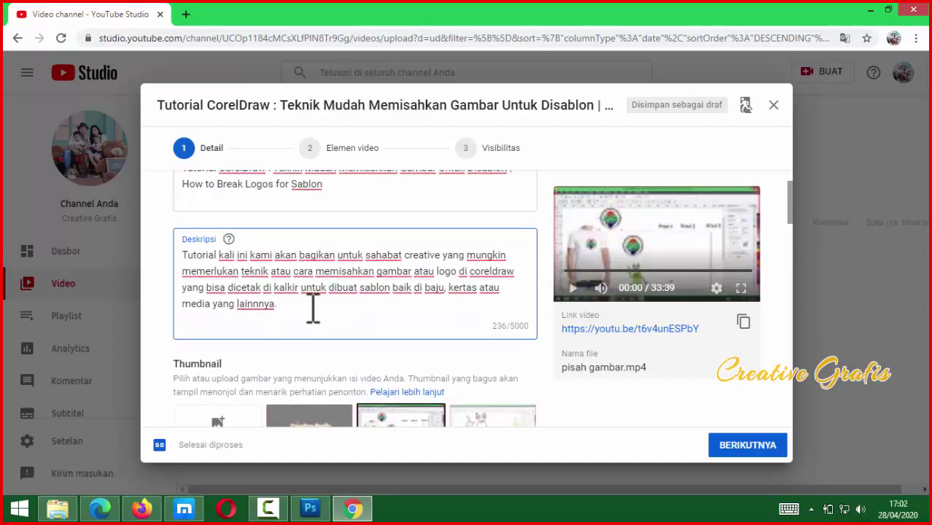
{"action": "type", "text": "Jdi"}
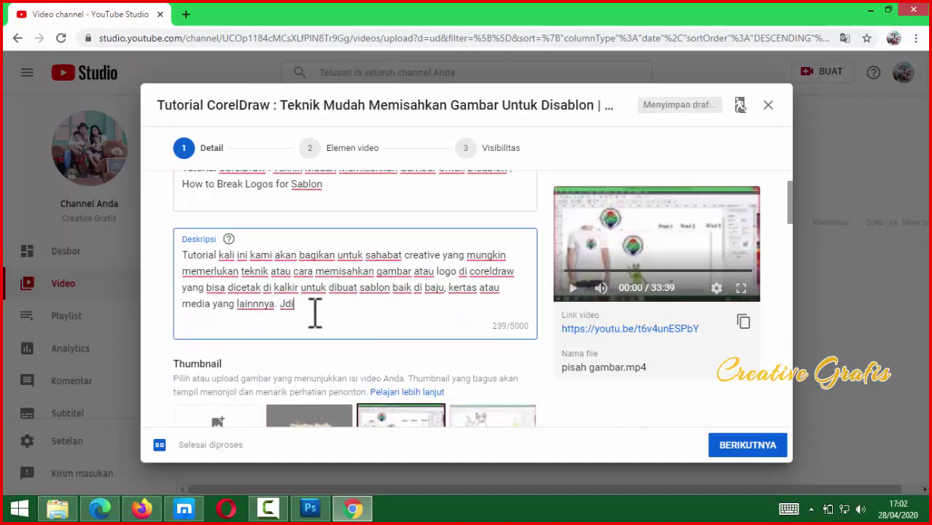
{"action": "key", "text": "BackSpace"}
{"action": "key", "text": "BackSpace"}
{"action": "type", "text": "adi setelah menonton "}
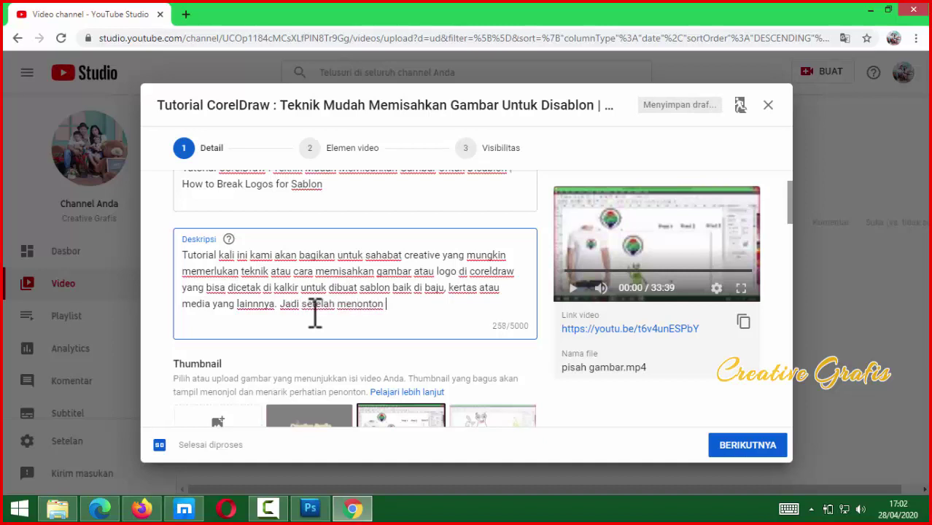
{"action": "type", "text": "video ini diha"}
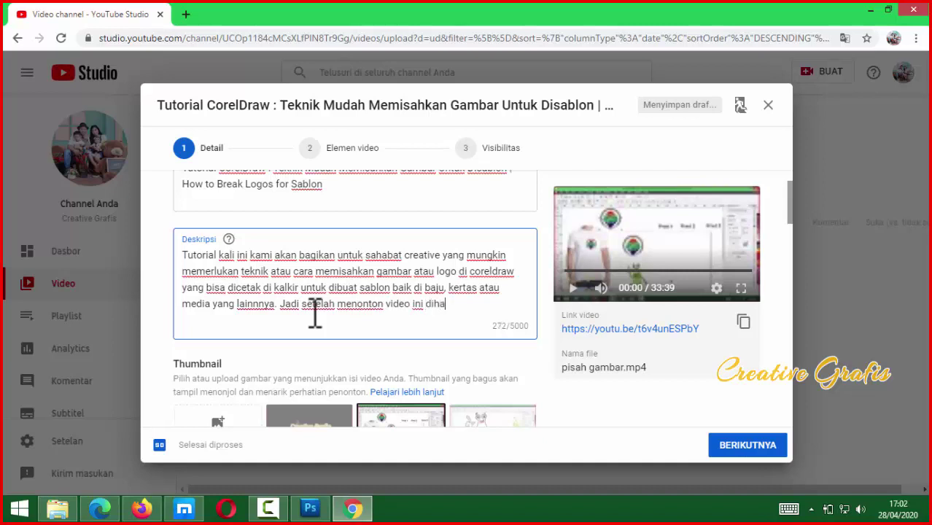
{"action": "type", "text": "rapkan kita"}
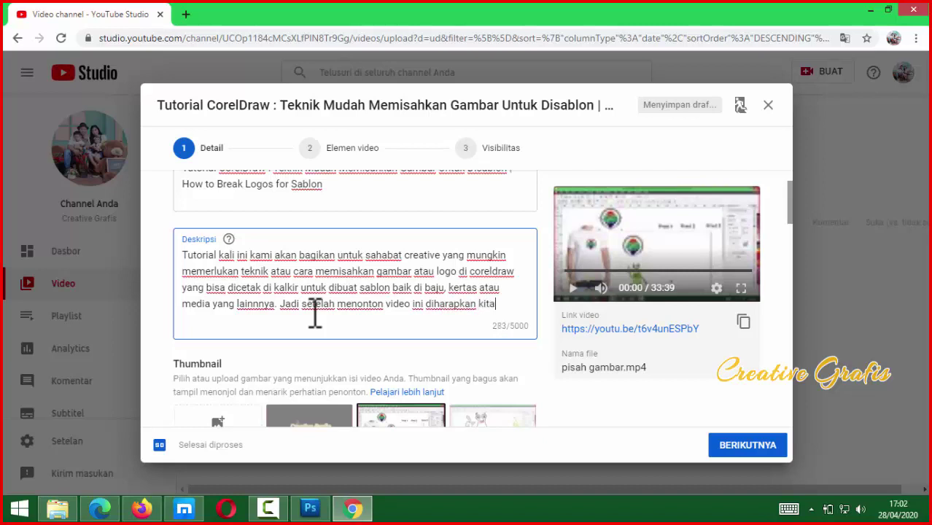
{"action": "type", "text": "-ktia pada "}
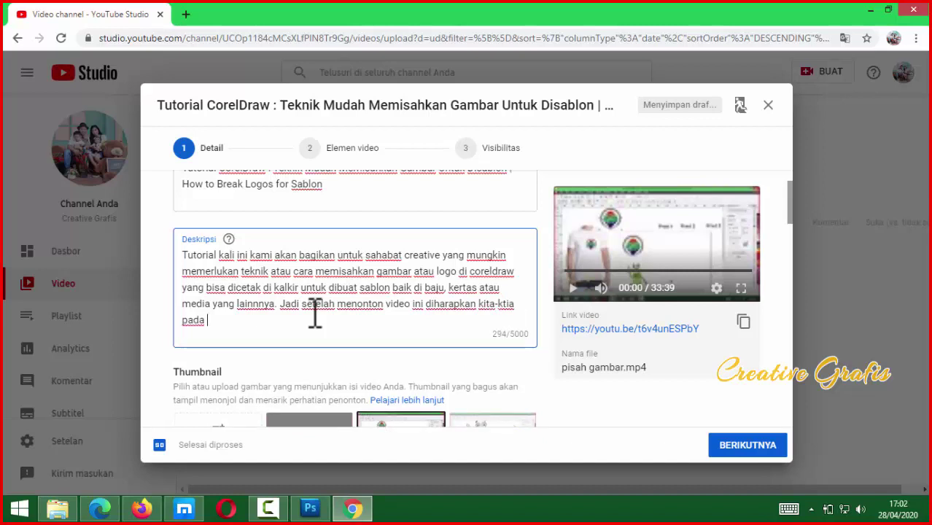
Continue the description's second sentence with "tahu ya bahwa wajar kalau sablon baju itu".
{"action": "type", "text": "tahu ya bhwa"}
{"action": "key", "text": "BackSpace"}
{"action": "key", "text": "BackSpace"}
{"action": "key", "text": "BackSpace"}
{"action": "key", "text": "BackSpace"}
{"action": "type", "text": "ahw"}
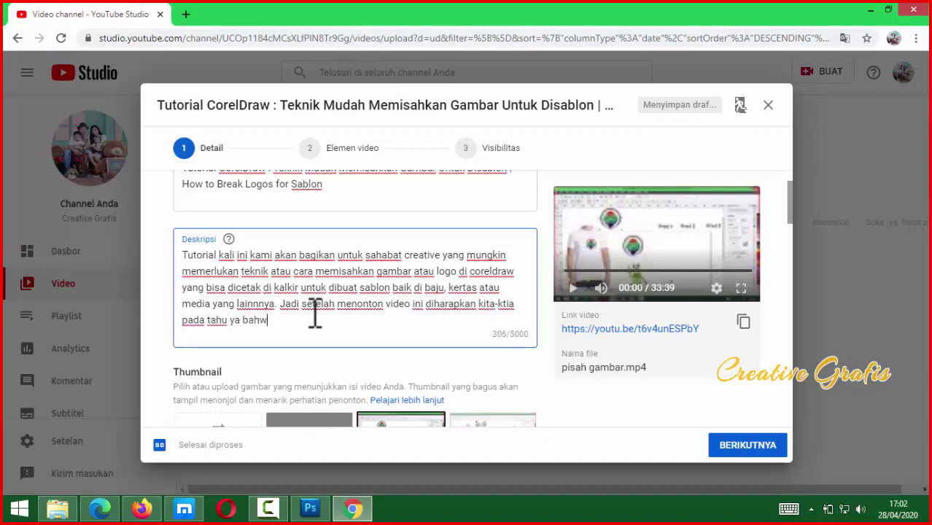
{"action": "type", "text": "a wajar ka"}
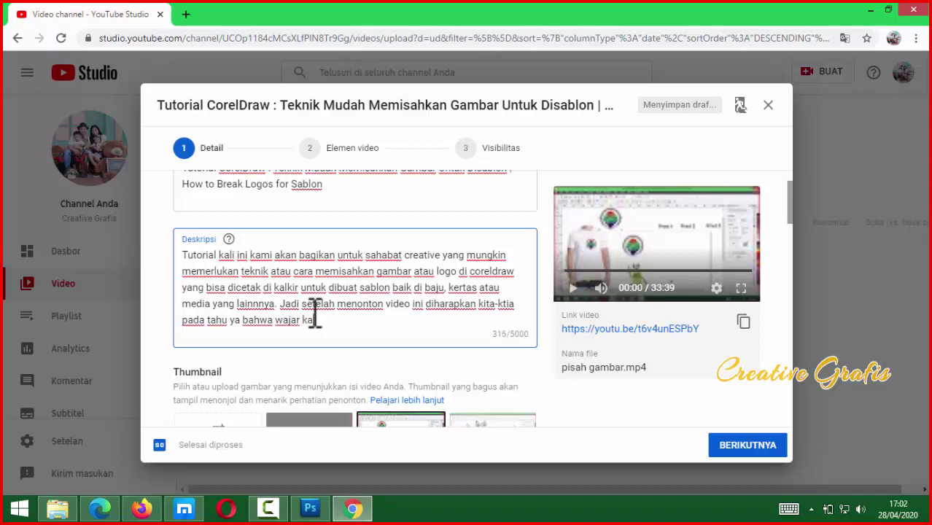
{"action": "type", "text": "lau sablon baju itu"}
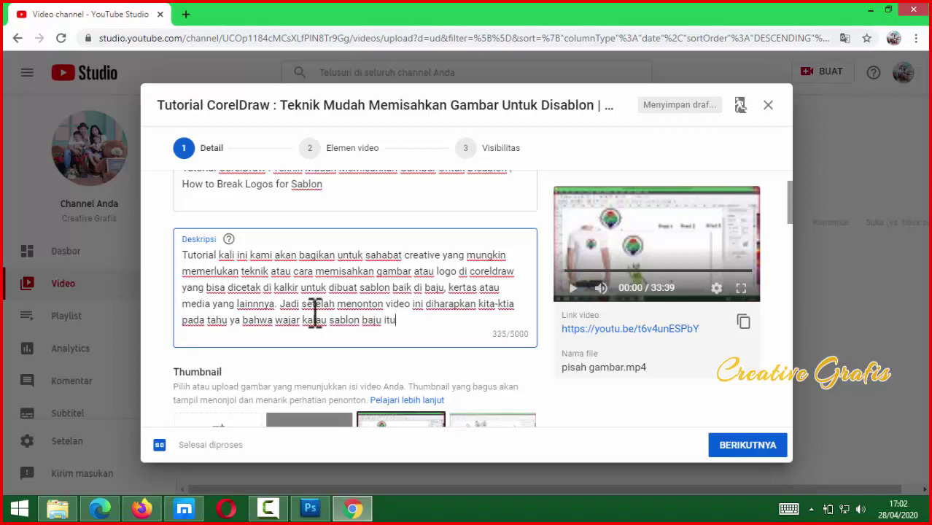
Complete the description's second sentence with "terkadang agak mahal karena dari awal juga sudah sulit pengerjaannya.".
{"action": "type", "text": " terkadang ag"}
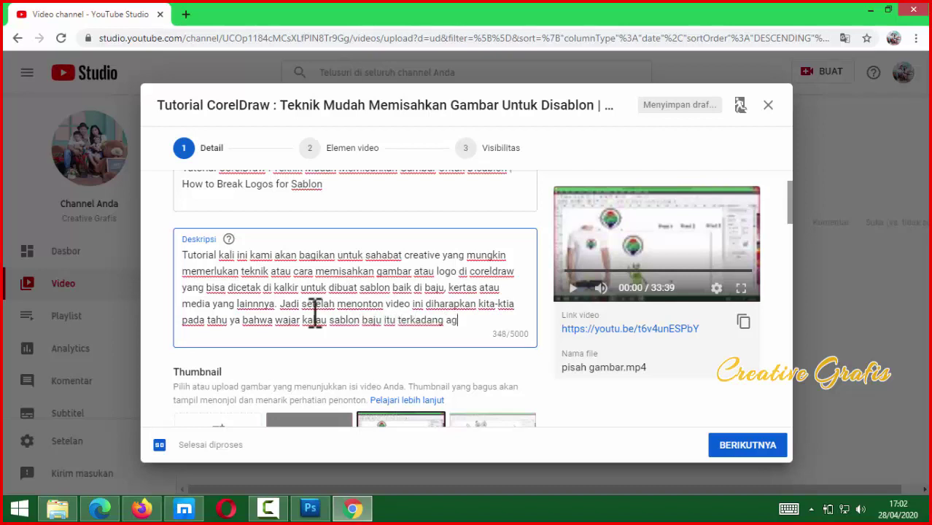
{"action": "type", "text": "ak malah"}
{"action": "type", "text": "hal karn"}
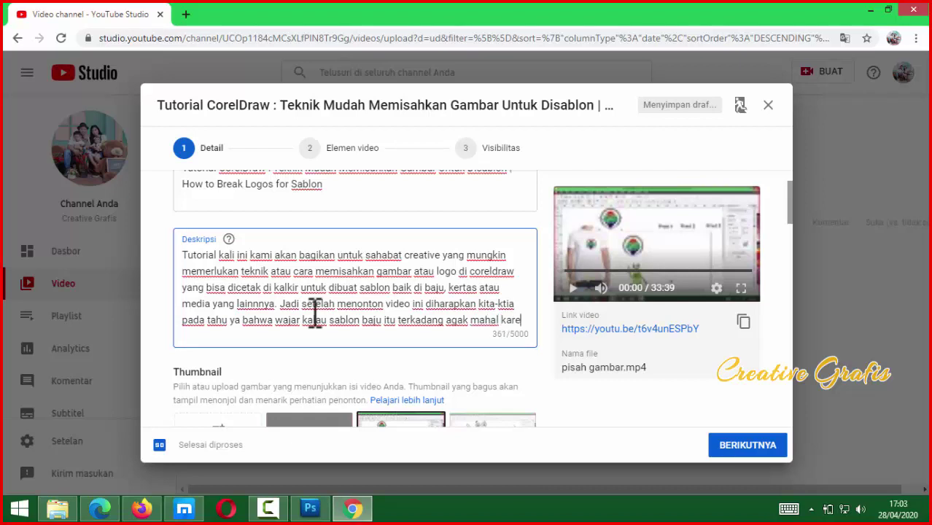
{"action": "type", "text": "na dari wa"}
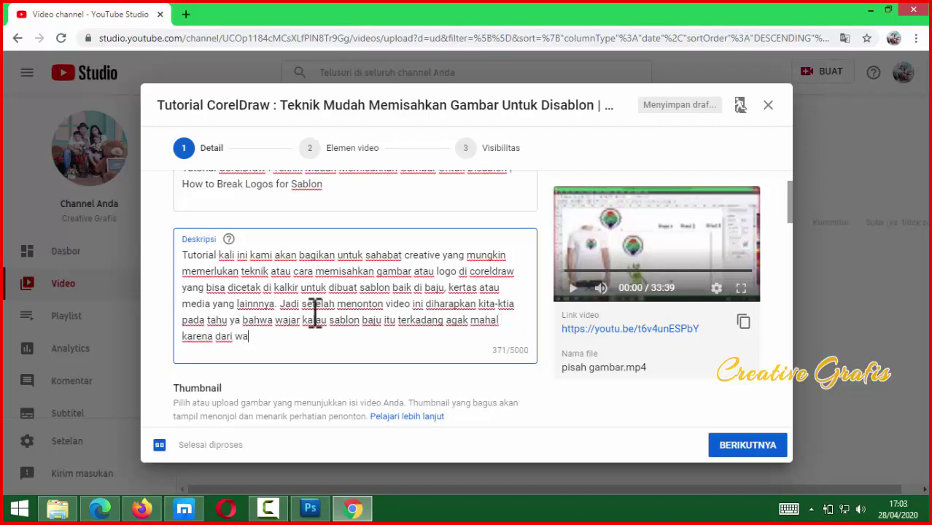
{"action": "key", "text": "BackSpace"}
{"action": "key", "text": "BackSpace"}
{"action": "type", "text": "awal juga sudah "}
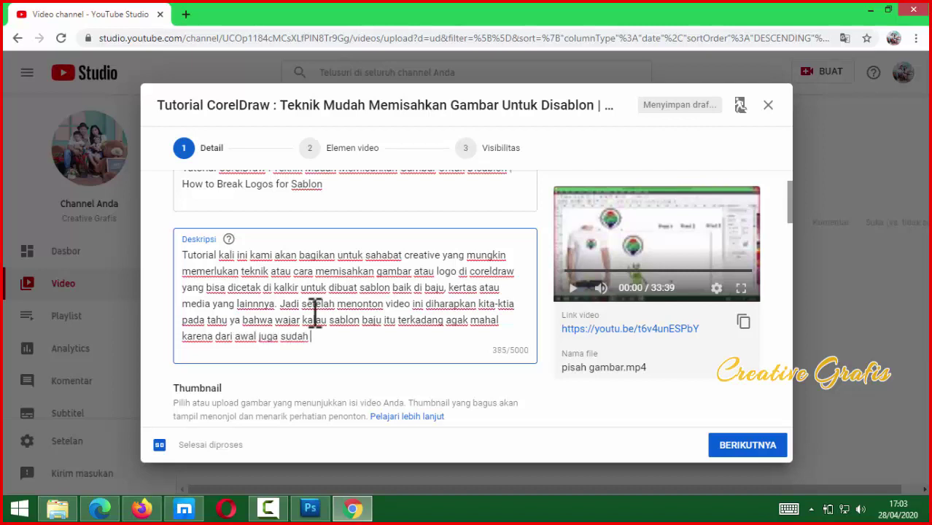
{"action": "type", "text": "sulit pengerjaan"}
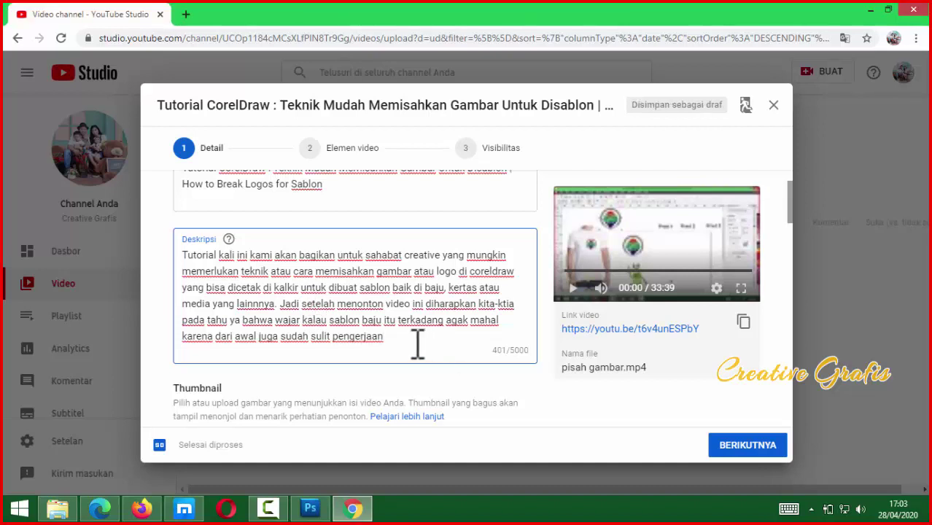
{"action": "type", "text": "nya"}
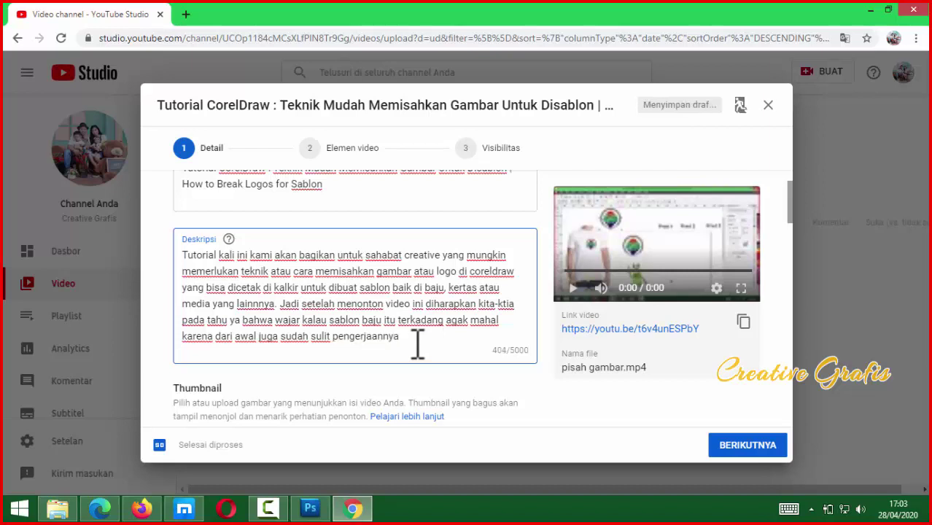
{"action": "type", "text": "."}
Leave a blank line and start a new description paragraph with "video ini kami buat dengan menggunakan teknik yang sederhana mungkin agar mudah".
{"action": "key", "text": "Return"}
{"action": "key", "text": "Return"}
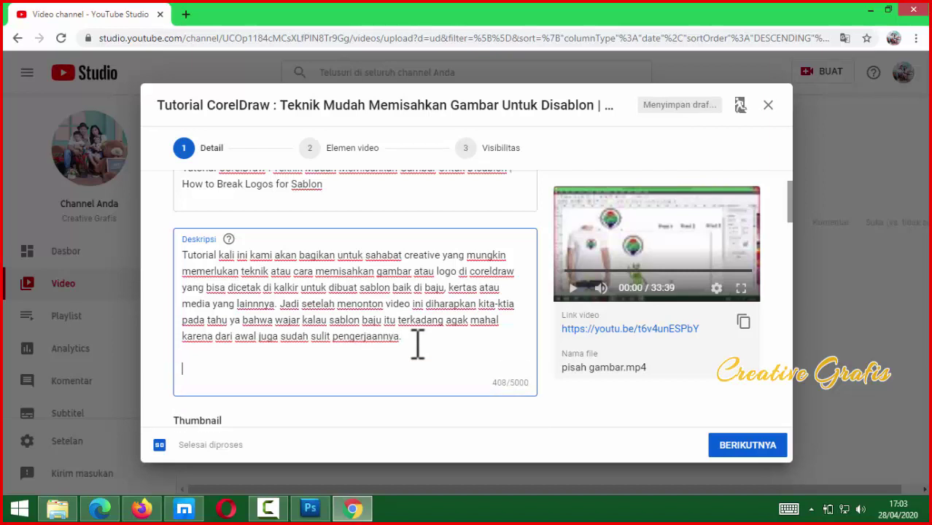
{"action": "type", "text": "video ini kami but"}
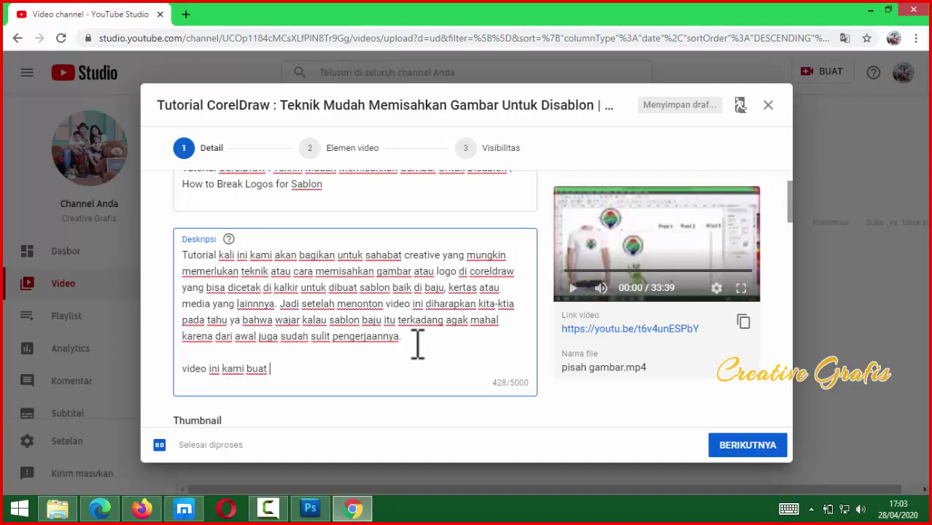
{"action": "type", "text": " dengan menggunk"}
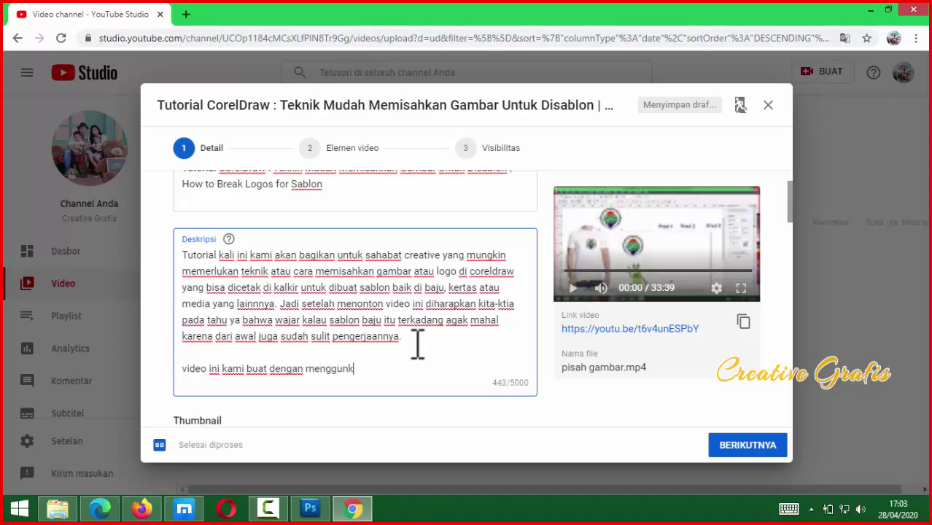
{"action": "key", "text": "BackSpace"}
{"action": "type", "text": "akan teknik m"}
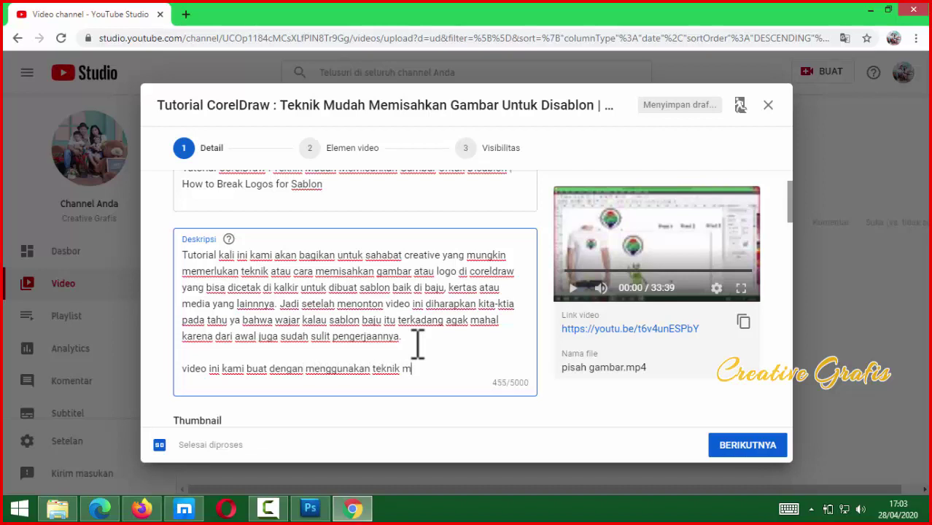
{"action": "key", "text": "BackSpace"}
{"action": "type", "text": "yang sederhana mugn"}
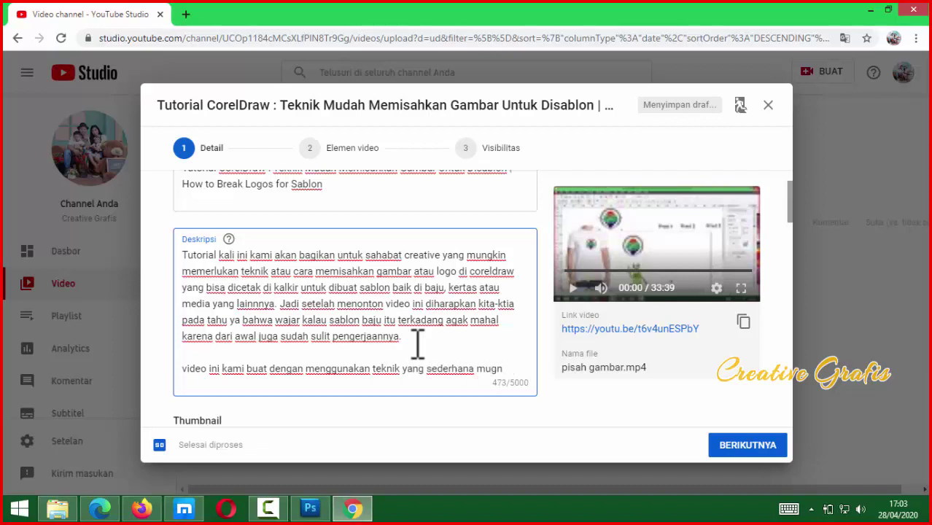
{"action": "key", "text": "BackSpace"}
{"action": "type", "text": "ngkin agar mudah"}
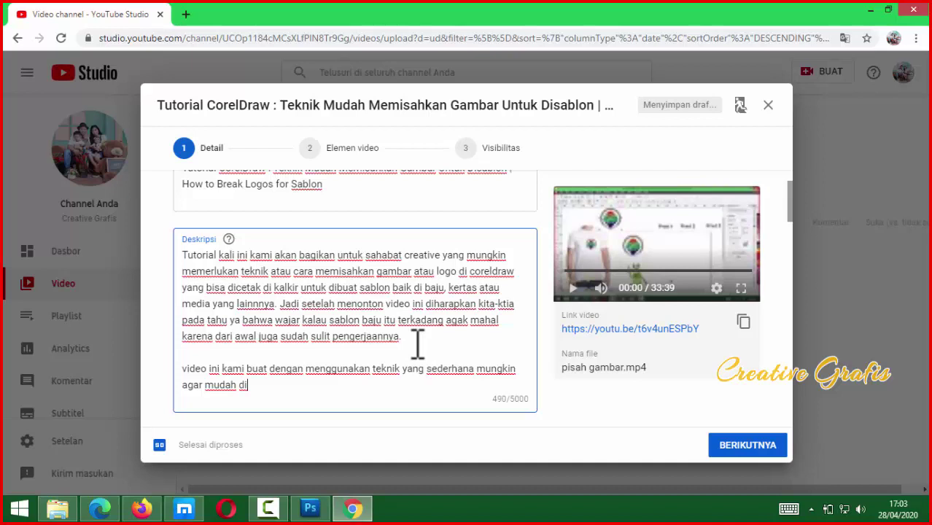
Continue the description's second paragraph with "dipahami bagi semua kalangan. terima kasih dan jangan lupa like, komen dan subscribe ya".
{"action": "type", "text": " dip"}
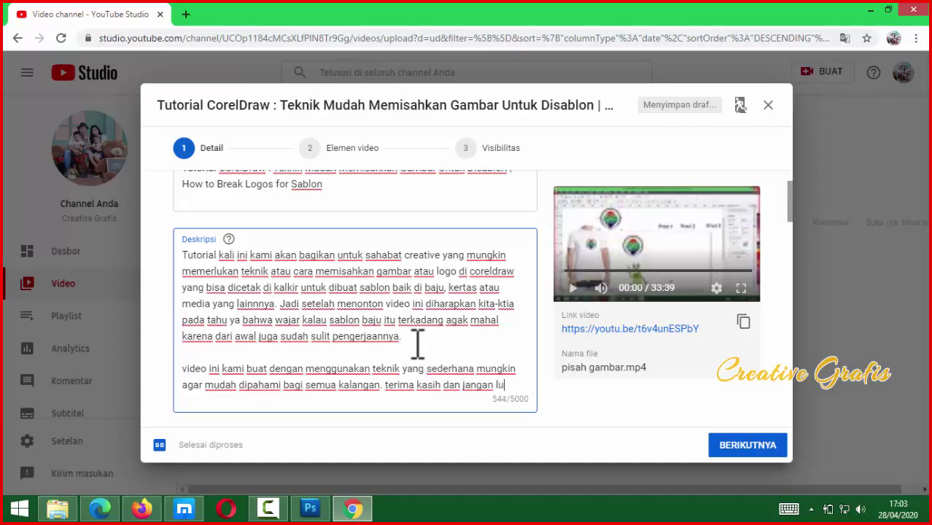
{"action": "type", "text": "e, komen dan subscribe ya"}
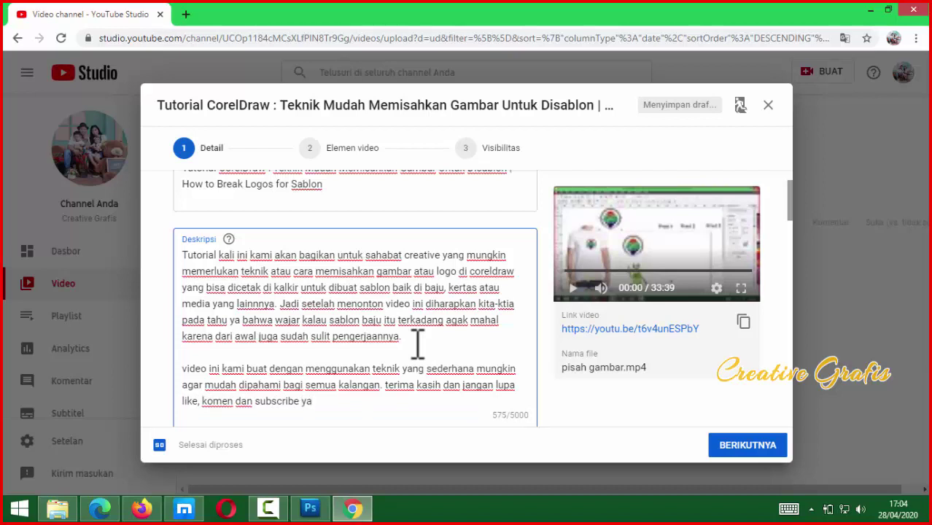
End the description's second paragraph with a full stop, leave a blank line and add the hashtag #caramudahmemisahkangambar.
{"action": "type", "text": "."}
{"action": "key", "text": "Return"}
{"action": "key", "text": "Return"}
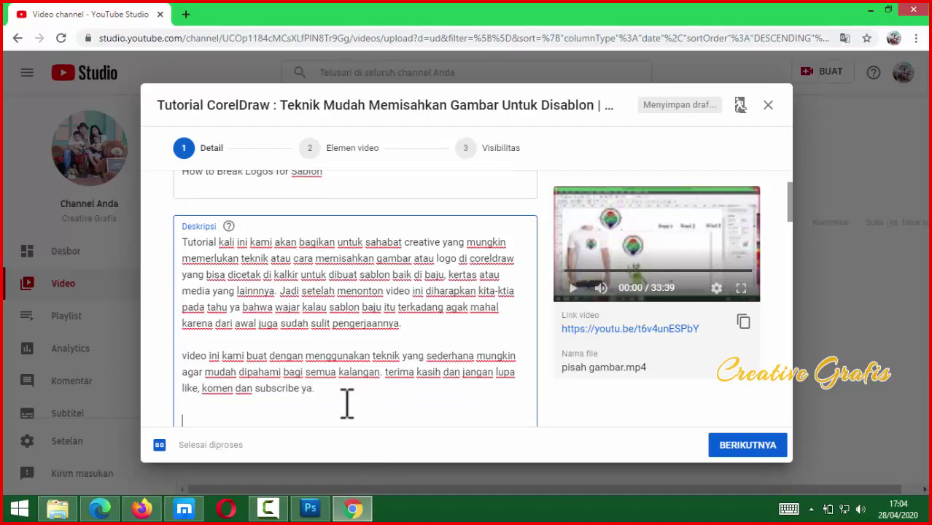
{"action": "scroll", "coordinate": [345, 398], "scroll_direction": "down", "scroll_amount": 2}
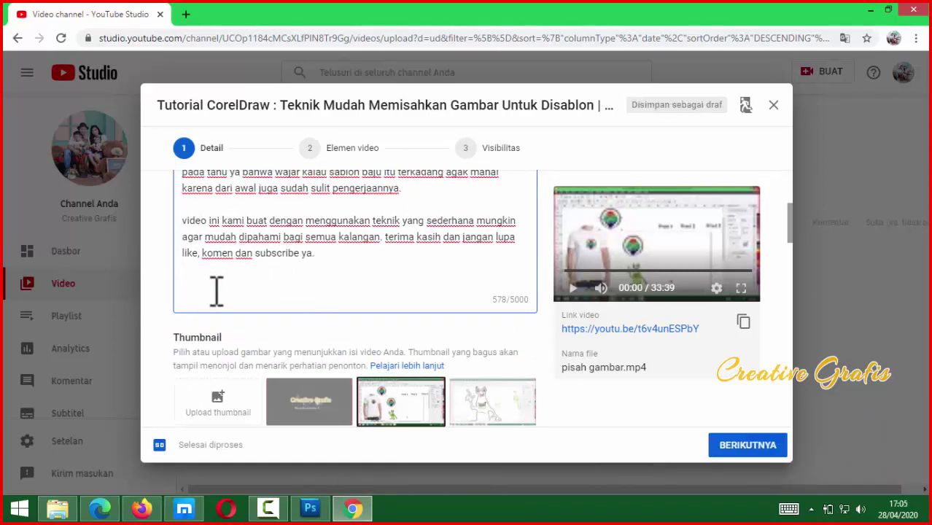
{"action": "type", "text": "#"}
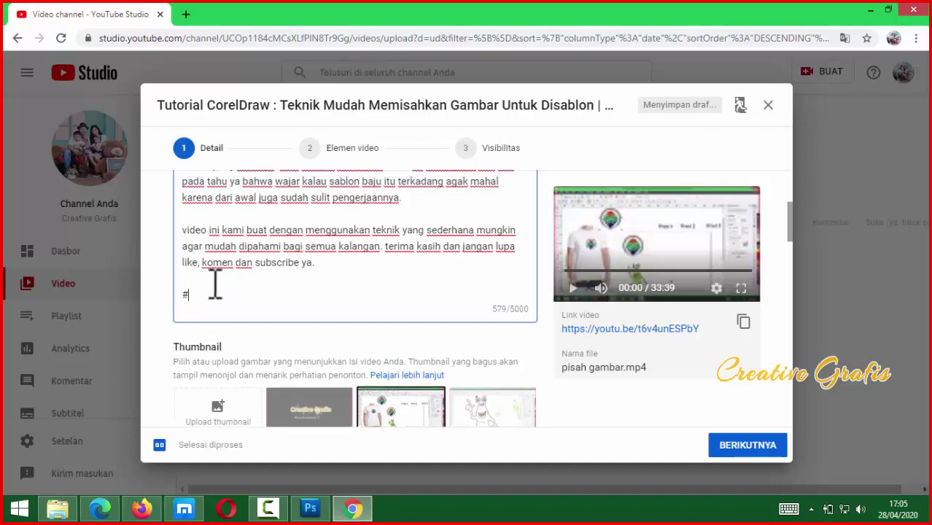
{"action": "scroll", "coordinate": [259, 294], "scroll_direction": "down", "scroll_amount": 1}
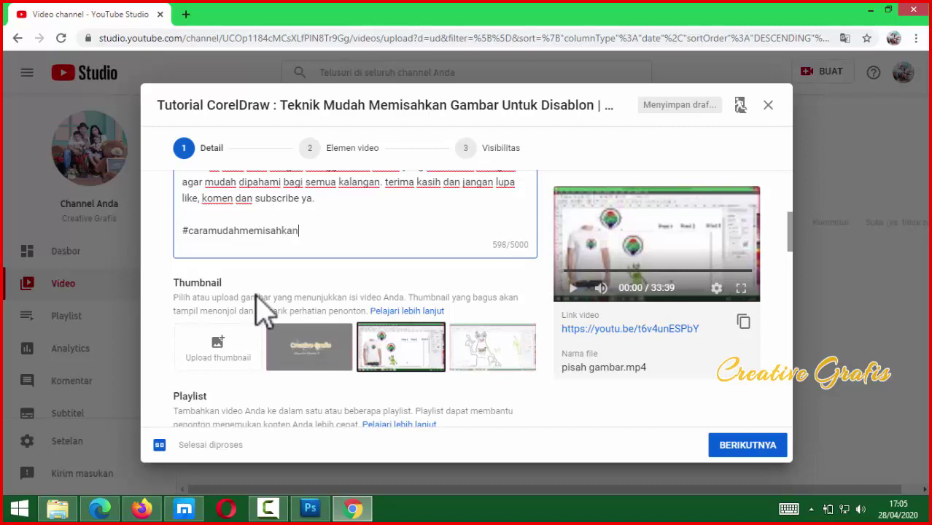
Add the hashtags #teknikmudahmemisahkangambar/logo, #tutorialcoreldraw and #coreldrawtebaru to the description, each on its own line.
{"action": "key", "text": "Return"}
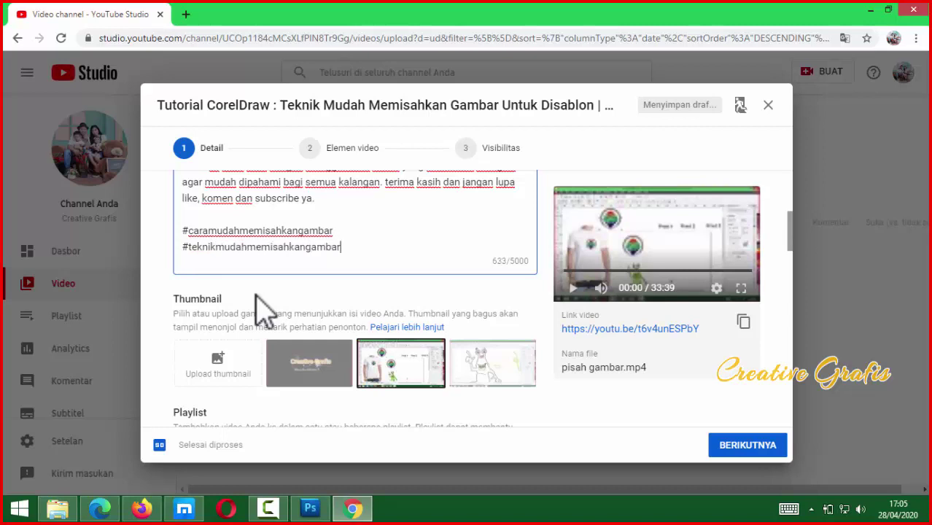
{"action": "key", "text": "Return"}
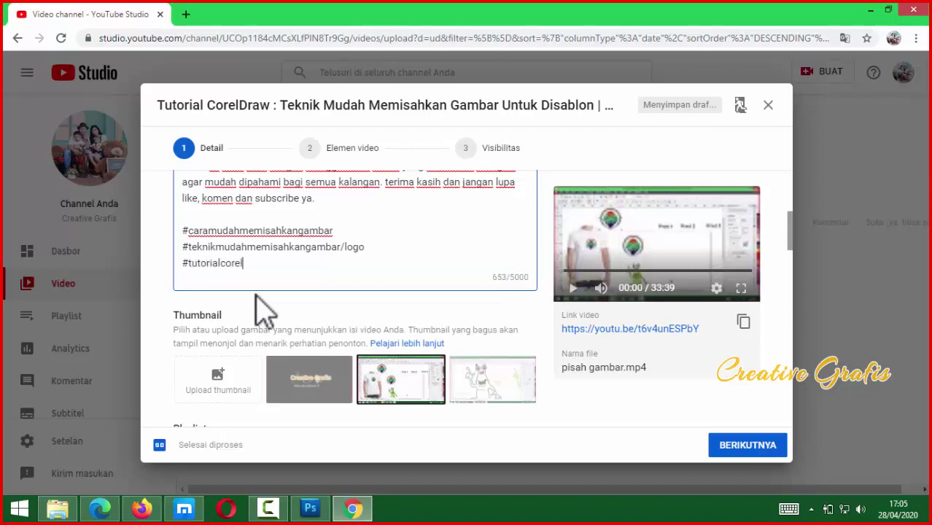
{"action": "key", "text": "Return"}
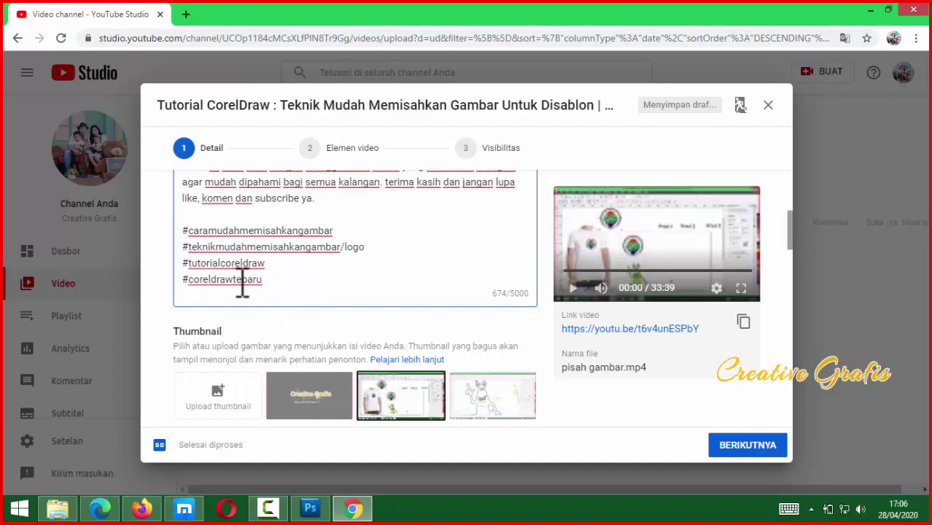
Correct the spelling of the description's last hashtag to #coreldrawterbaru.
{"action": "double_click", "coordinate": [247, 280]}
{"action": "type", "text": "r"}
{"action": "key", "text": "ctrl+z"}
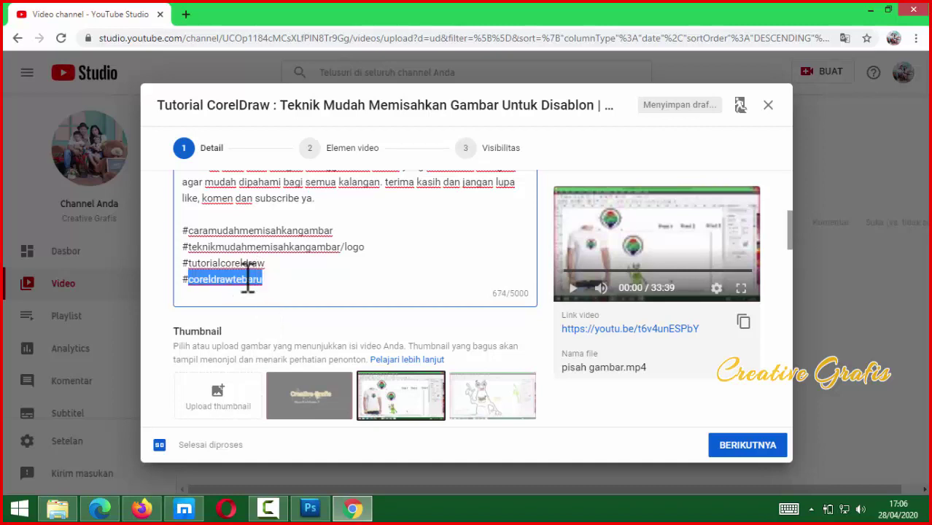
{"action": "left_click", "coordinate": [247, 281]}
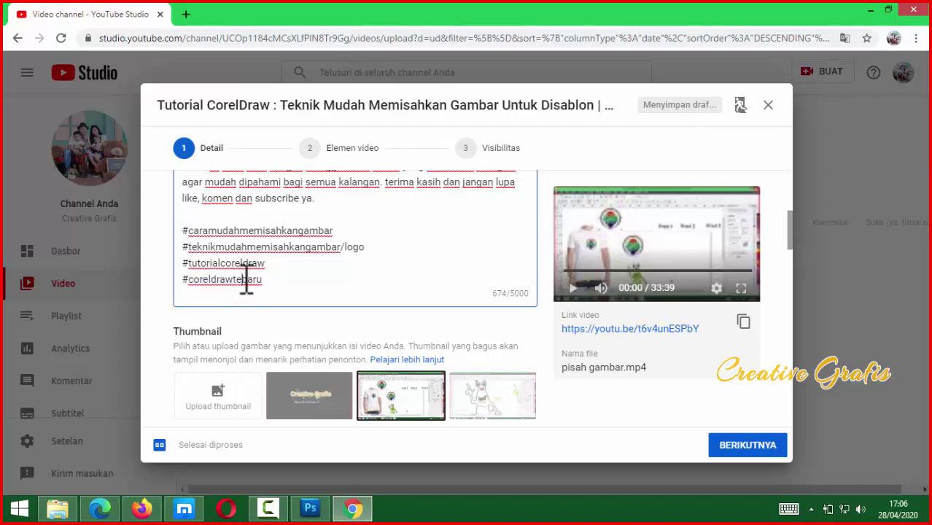
{"action": "type", "text": "r"}
Start uploading a custom thumbnail and look through the Pictures folder for a suitable image.
{"action": "scroll", "coordinate": [295, 285], "scroll_direction": "down", "scroll_amount": 2}
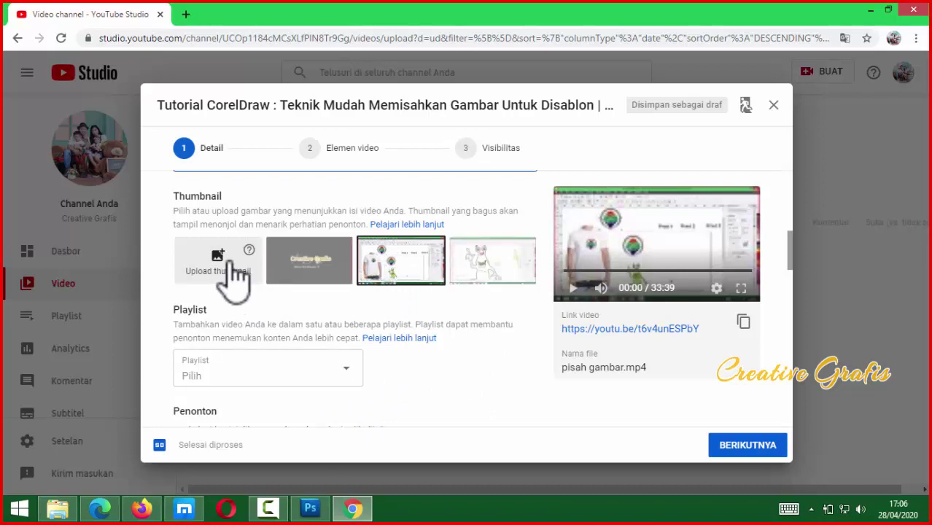
{"action": "left_click", "coordinate": [234, 266]}
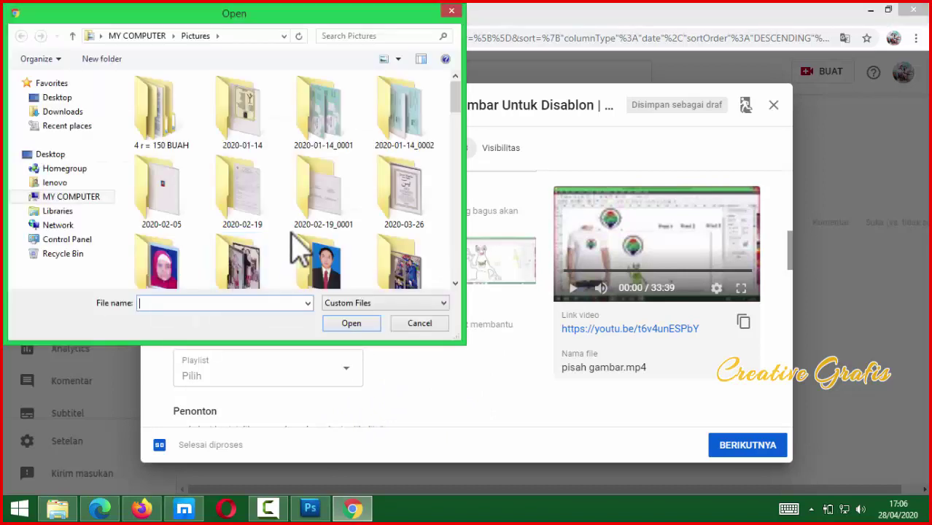
{"action": "scroll", "coordinate": [322, 219], "scroll_direction": "down", "scroll_amount": 8}
{"action": "left_click", "coordinate": [321, 222]}
{"action": "scroll", "coordinate": [321, 221], "scroll_direction": "down", "scroll_amount": 1}
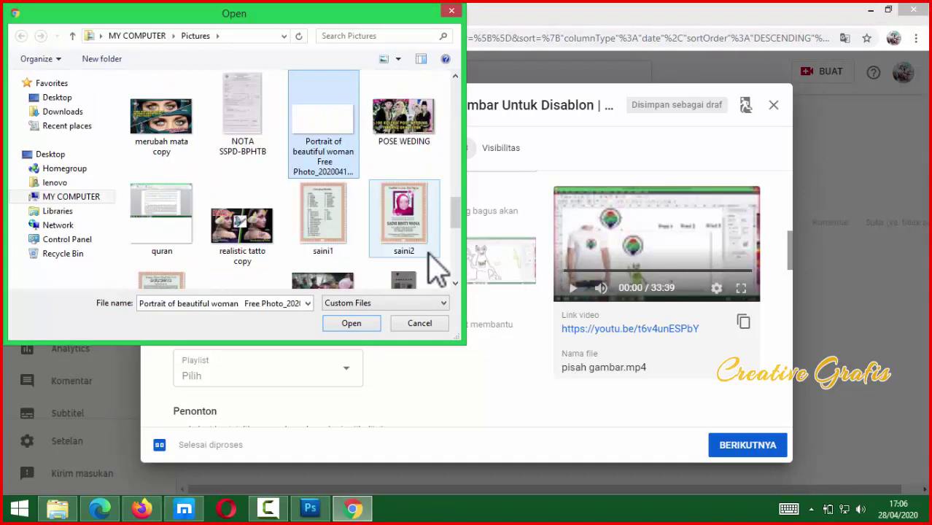
{"action": "key", "text": "Right"}
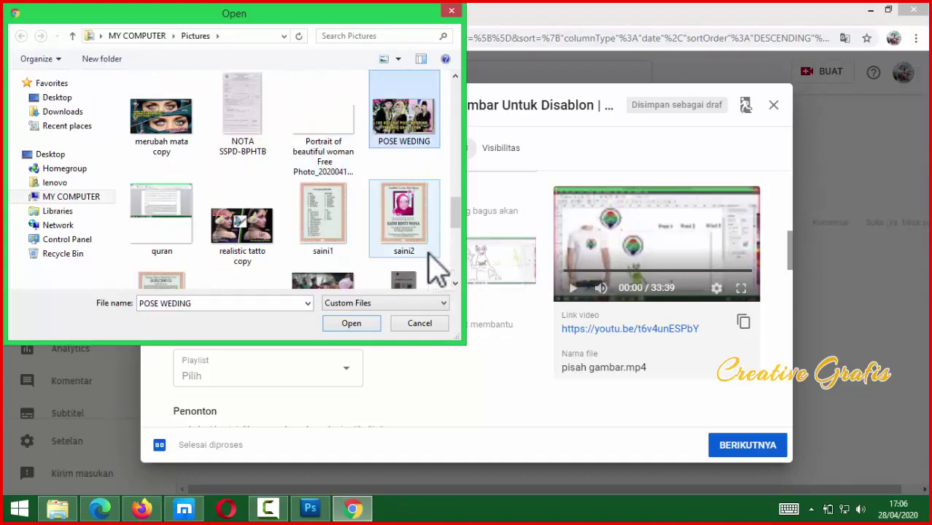
{"action": "key", "text": "Left"}
{"action": "key", "text": "Up"}
{"action": "key", "text": "Left"}
{"action": "key", "text": "Left"}
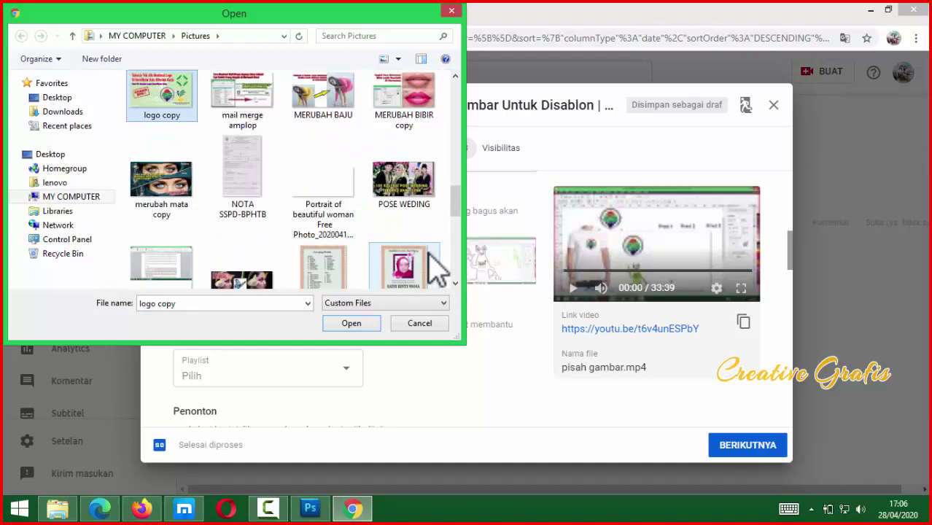
{"action": "scroll", "coordinate": [464, 224], "scroll_direction": "down", "scroll_amount": 2}
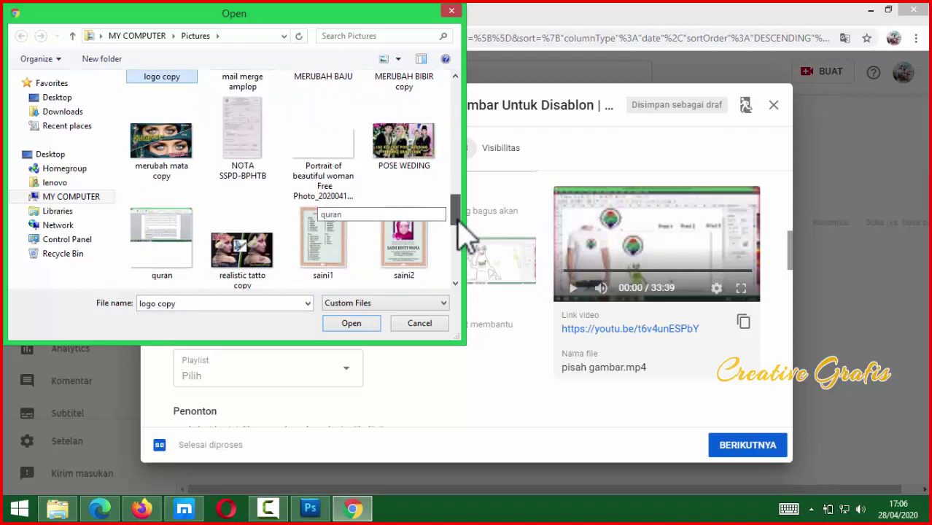
{"action": "left_click_drag", "start_coordinate": [455, 237], "coordinate": [450, 259]}
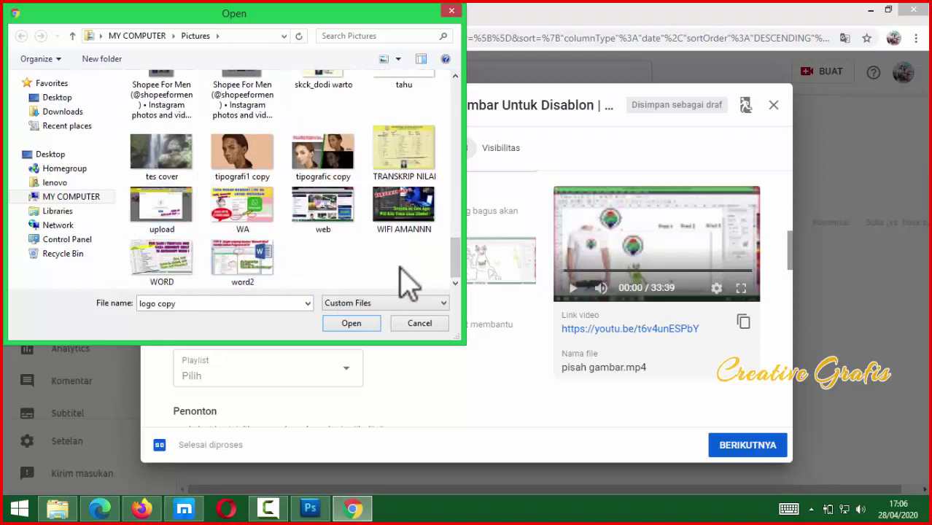
{"action": "left_click_drag", "start_coordinate": [456, 252], "coordinate": [448, 181]}
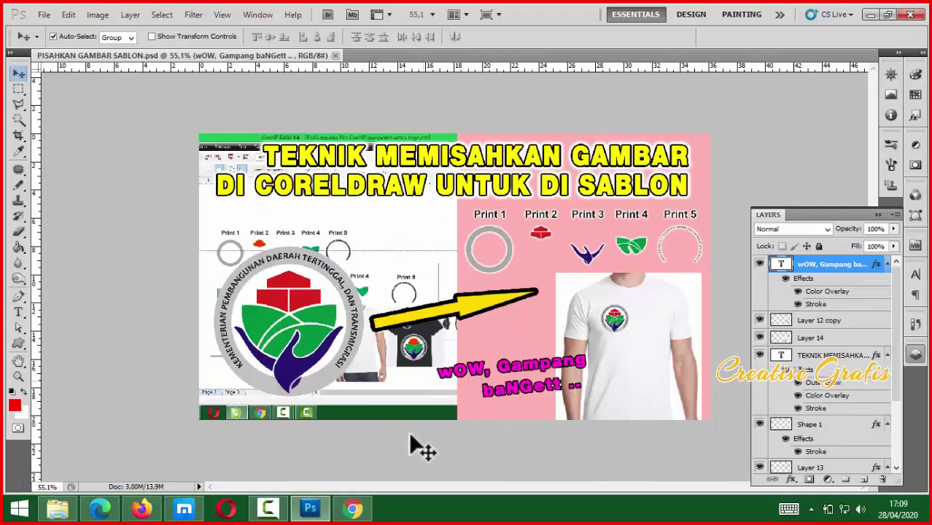
In Photoshop, duplicate the PISAHKAN GAMBAR SABLON.psd thumbnail design and close the original document.
{"action": "left_click", "coordinate": [422, 448]}
{"action": "scroll", "coordinate": [591, 316], "scroll_direction": "up", "scroll_amount": 1}
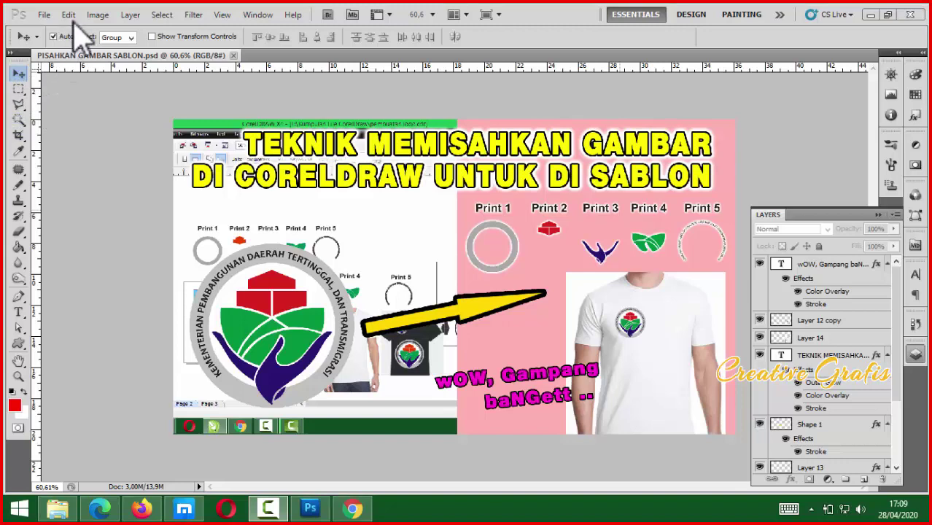
{"action": "left_click", "coordinate": [99, 14]}
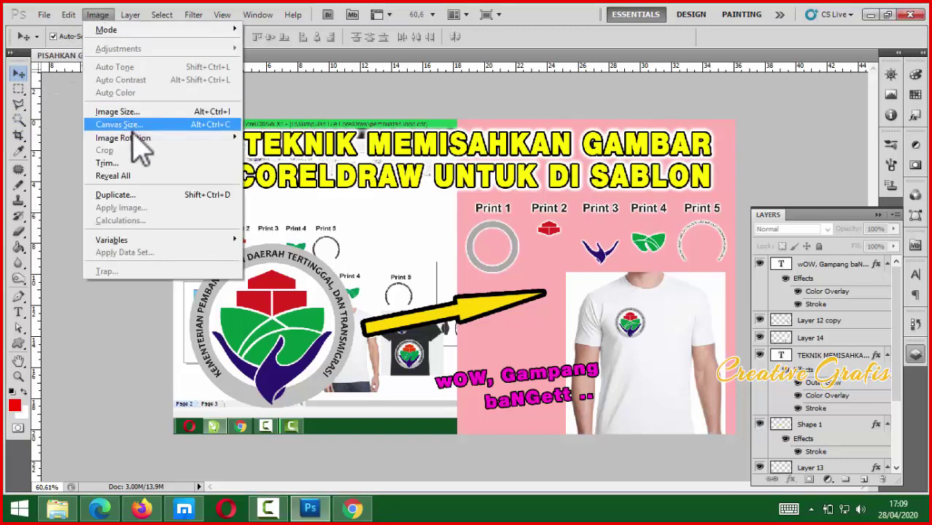
{"action": "left_click", "coordinate": [130, 194]}
{"action": "key", "text": "Return"}
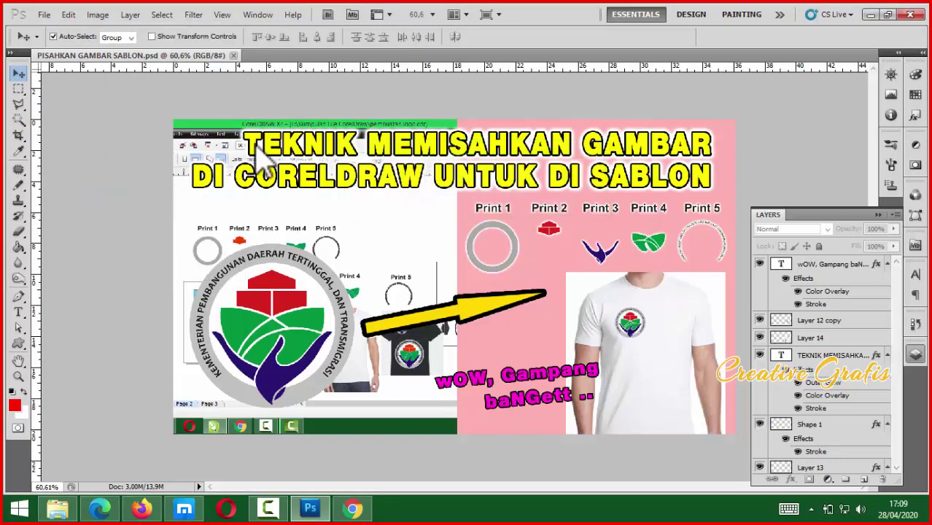
{"action": "left_click", "coordinate": [233, 55]}
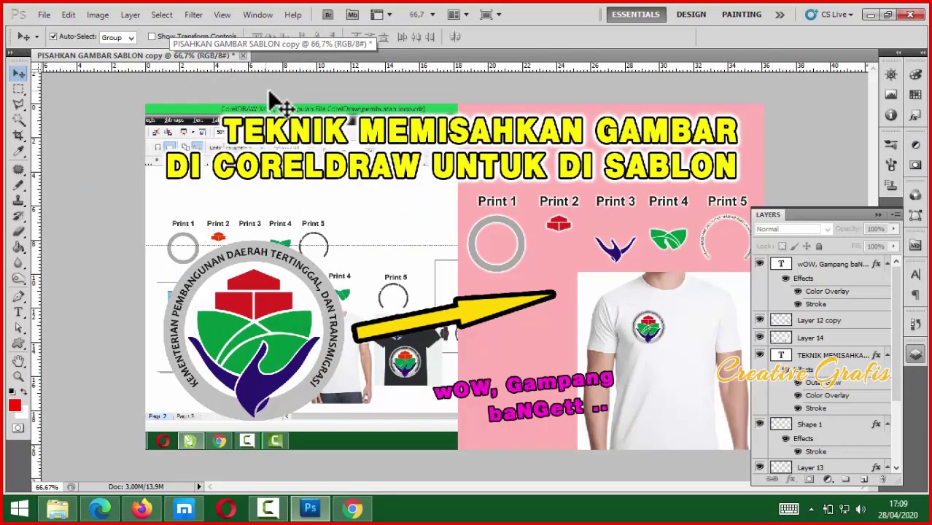
Merge the copy's visible layers and prepare to save it as a JPEG named "pisahkan gambar".
{"action": "key", "text": "ctrl+shift+e"}
{"action": "left_click", "coordinate": [44, 15]}
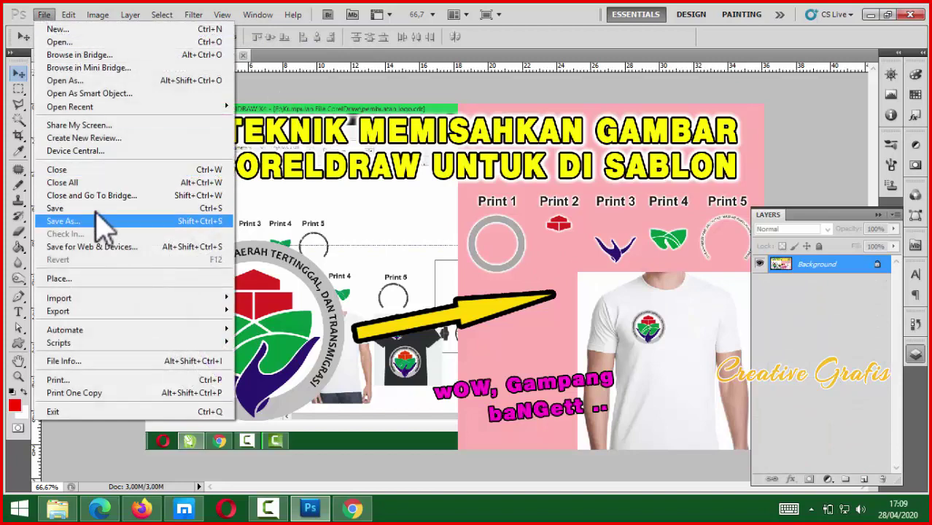
{"action": "left_click", "coordinate": [219, 210]}
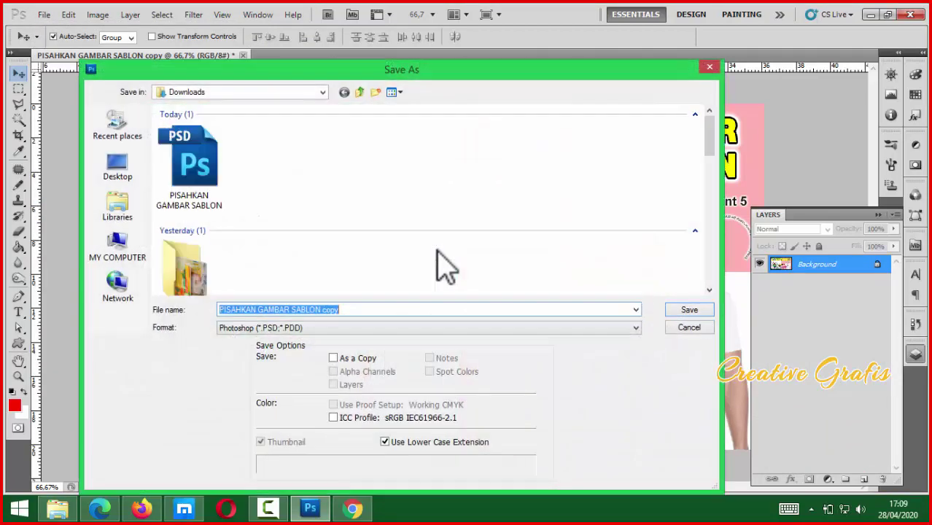
{"action": "type", "text": "pisahk"}
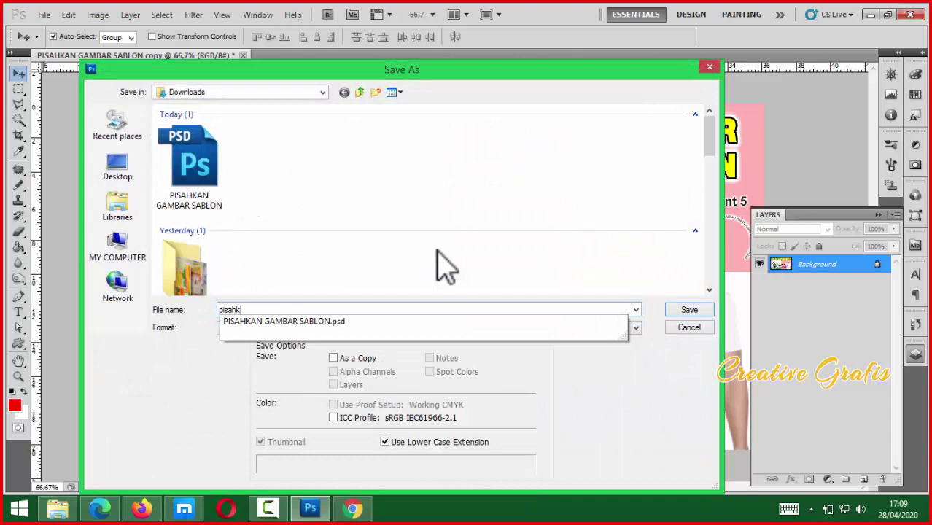
{"action": "type", "text": "an gambar"}
{"action": "left_click", "coordinate": [216, 401]}
{"action": "left_click", "coordinate": [297, 327]}
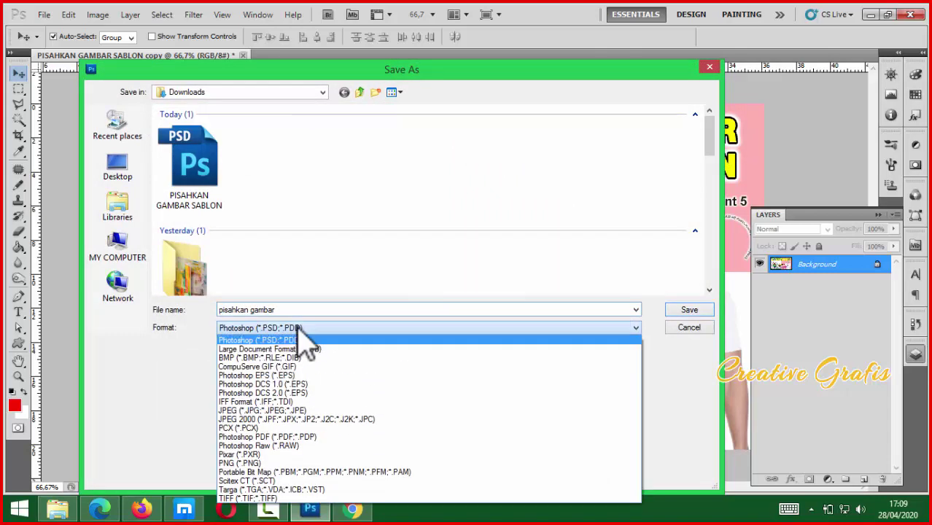
{"action": "left_click", "coordinate": [293, 416]}
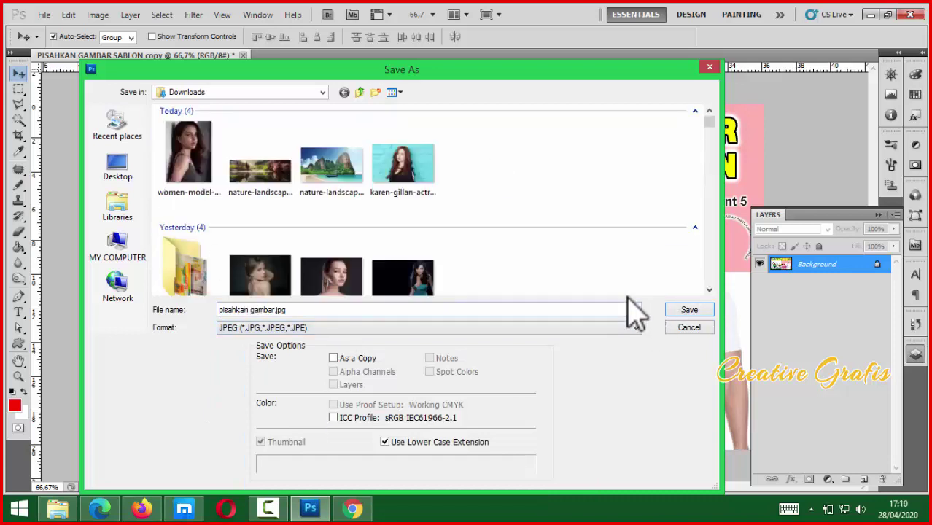
Save pisahkan gambar.jpg in the computer's Pictures folder.
{"action": "left_click", "coordinate": [121, 245]}
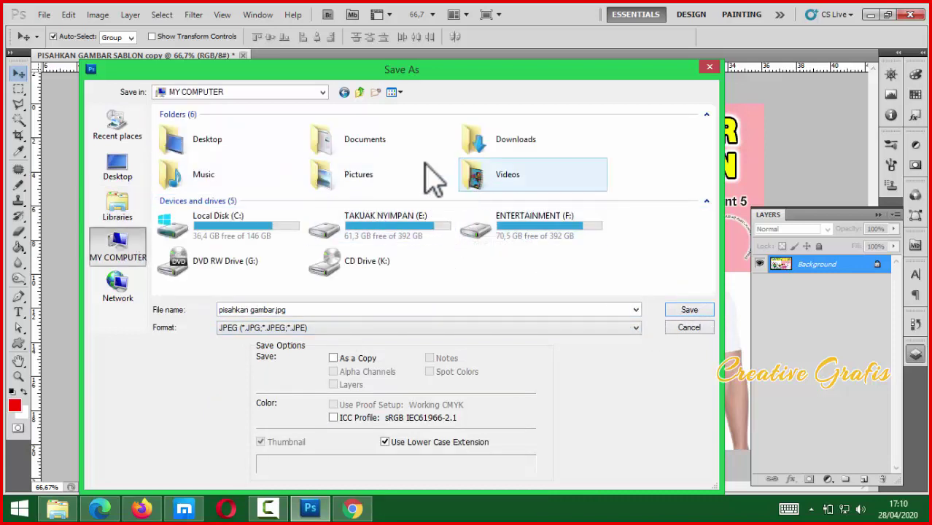
{"action": "double_click", "coordinate": [343, 172]}
{"action": "left_click", "coordinate": [690, 310]}
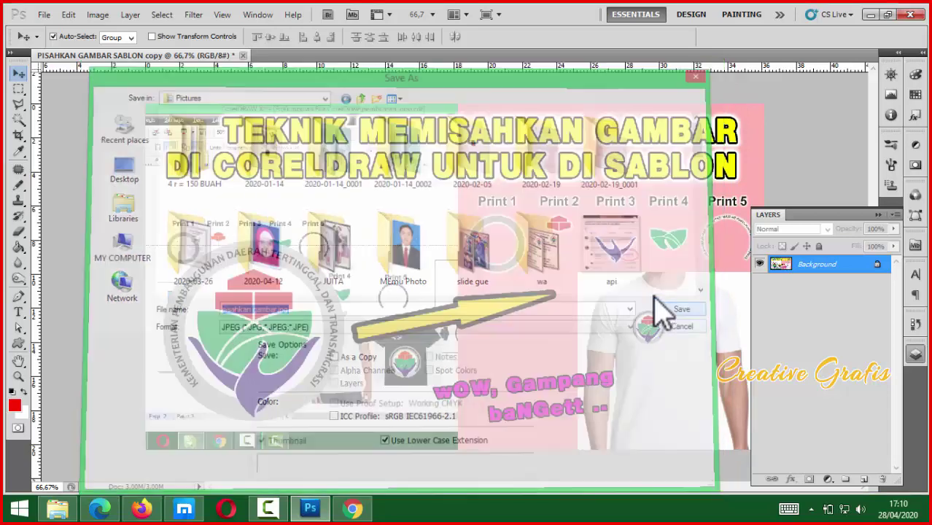
{"action": "left_click", "coordinate": [547, 131]}
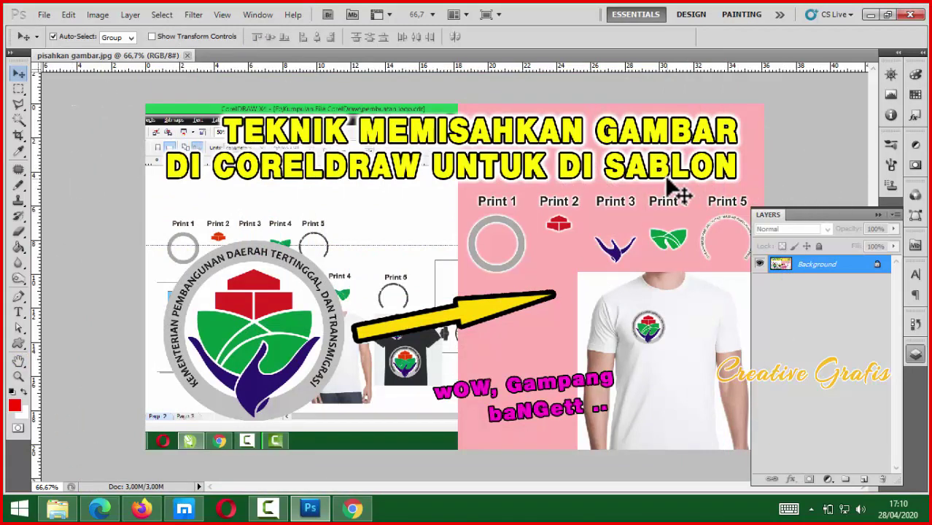
Set the thumbnail image's resolution to 150 pixels/inch.
{"action": "left_click", "coordinate": [97, 15]}
{"action": "left_click", "coordinate": [120, 112]}
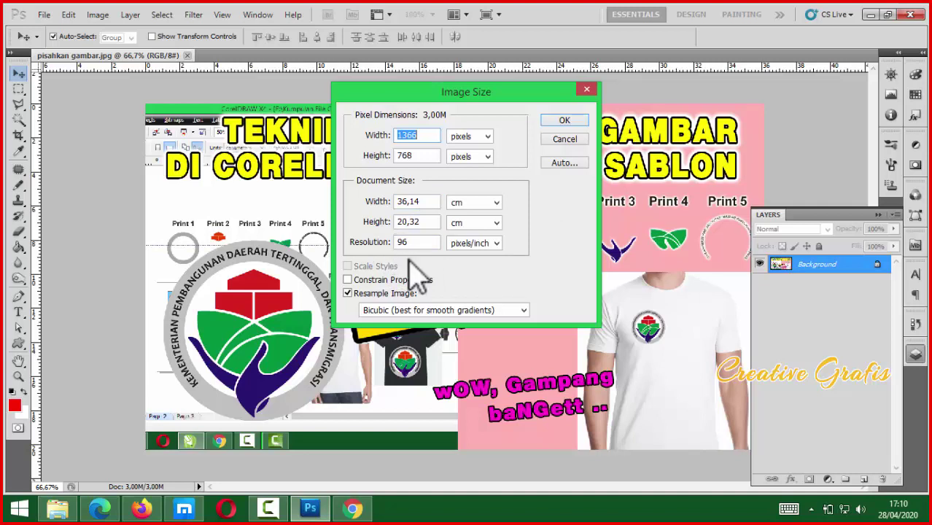
{"action": "left_click_drag", "start_coordinate": [427, 242], "coordinate": [332, 252]}
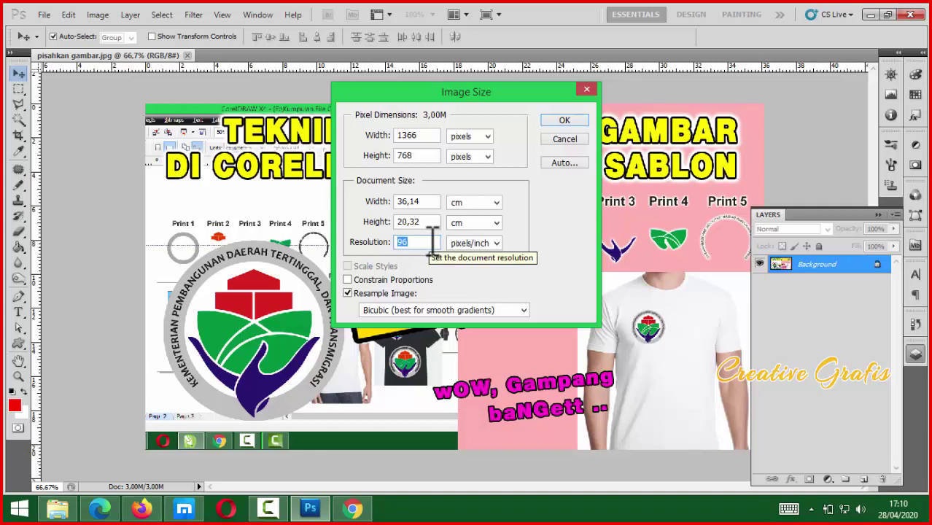
{"action": "type", "text": "150"}
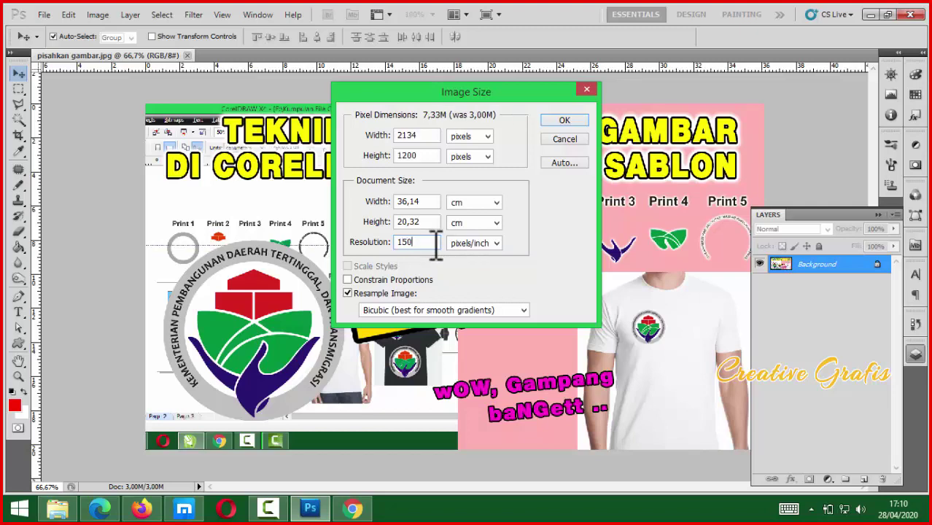
{"action": "key", "text": "Return"}
Try to save the resized thumbnail over pisahkan gambar.jpg.
{"action": "key", "text": "ctrl+0"}
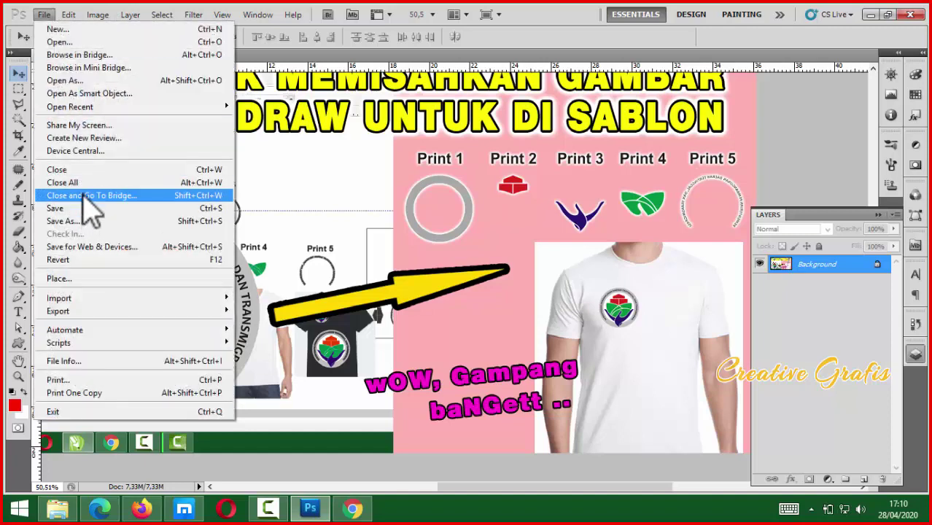
{"action": "left_click", "coordinate": [29, 207]}
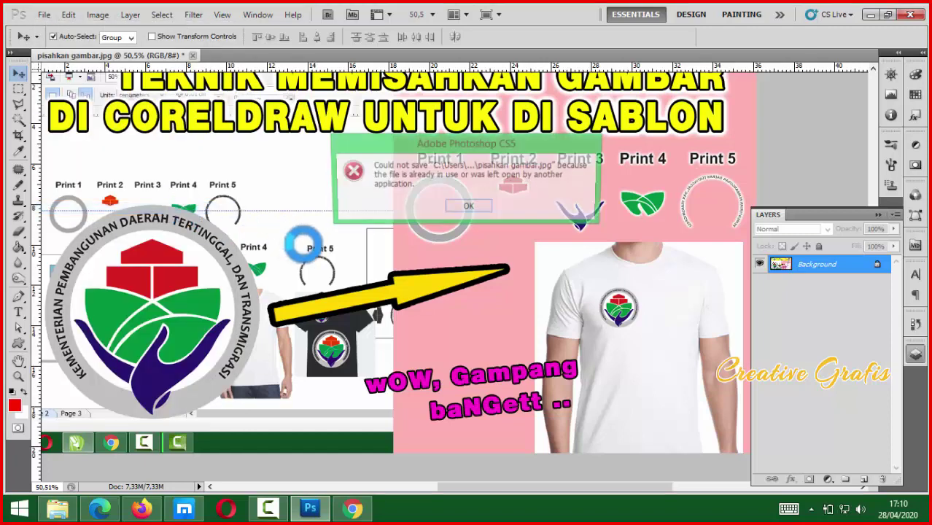
{"action": "left_click", "coordinate": [468, 210]}
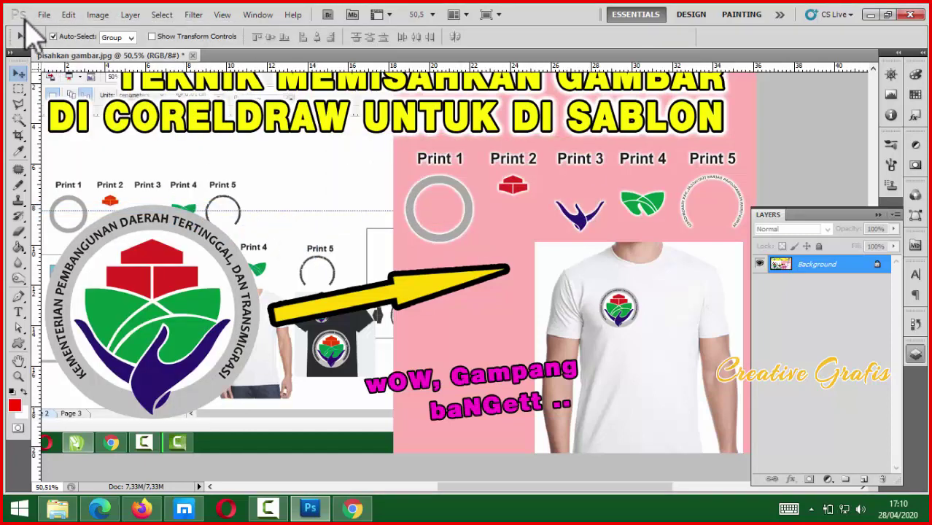
Save the resized thumbnail as the JPEG pisahkan gambar in the Pictures folder at Maximum quality 12.
{"action": "left_click", "coordinate": [44, 15]}
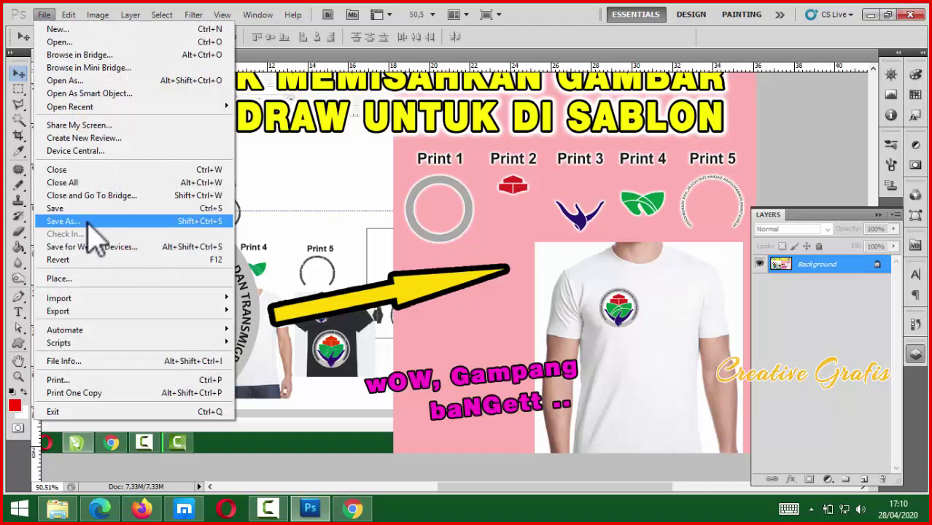
{"action": "left_click", "coordinate": [89, 222]}
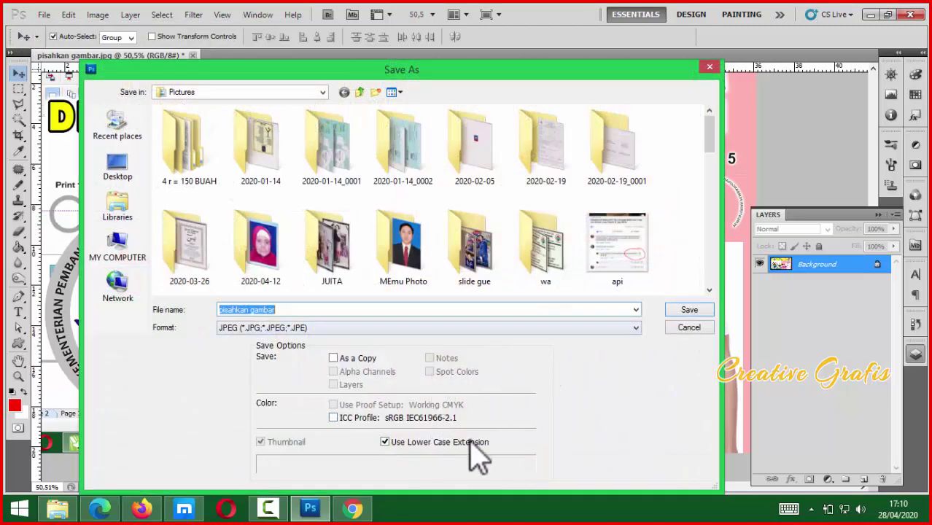
{"action": "left_click", "coordinate": [682, 312]}
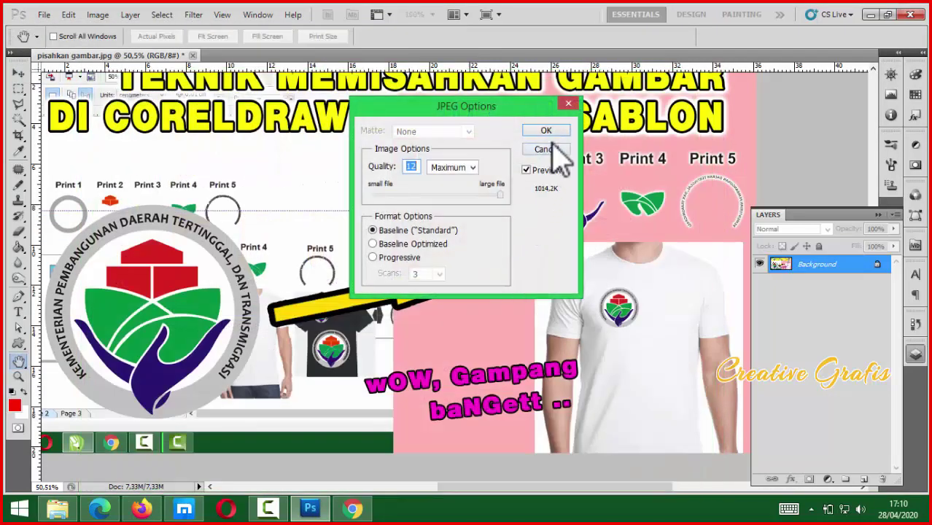
{"action": "left_click", "coordinate": [547, 131]}
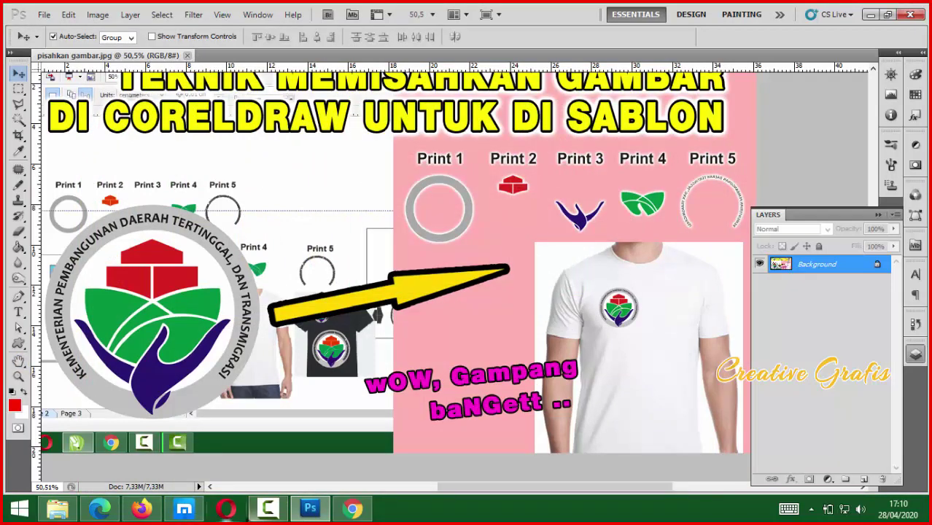
Switch to YouTube Studio in Chrome and upload pisahkan gambar from the Pictures folder as the video's custom thumbnail.
{"action": "left_click", "coordinate": [352, 509]}
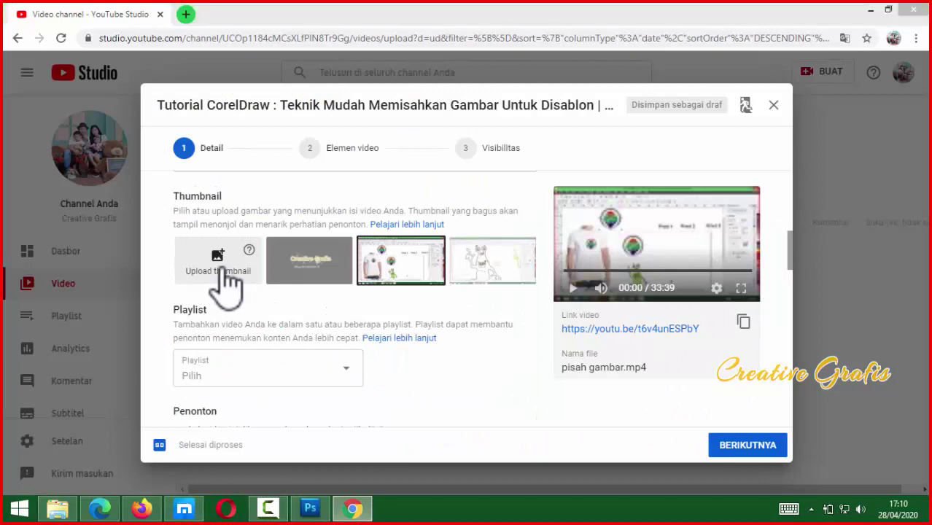
{"action": "left_click", "coordinate": [218, 271]}
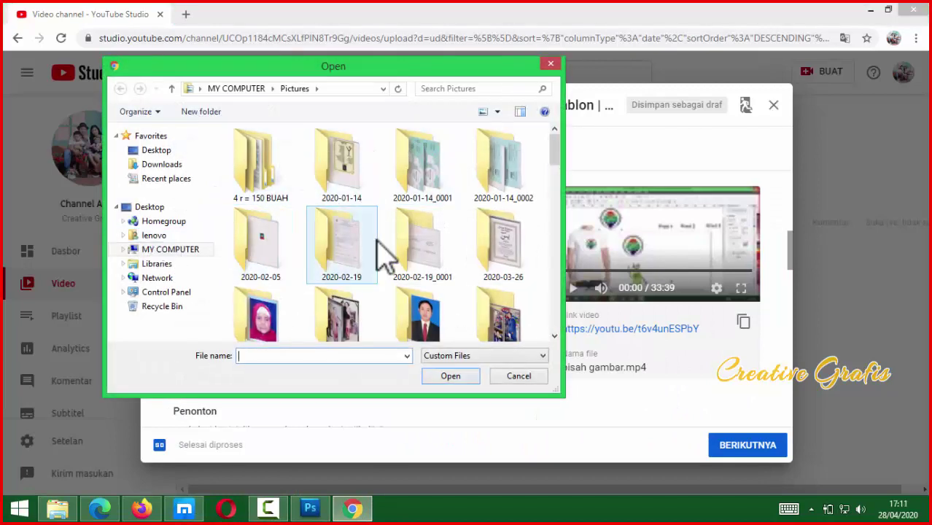
{"action": "type", "text": "pisahkan gambar"}
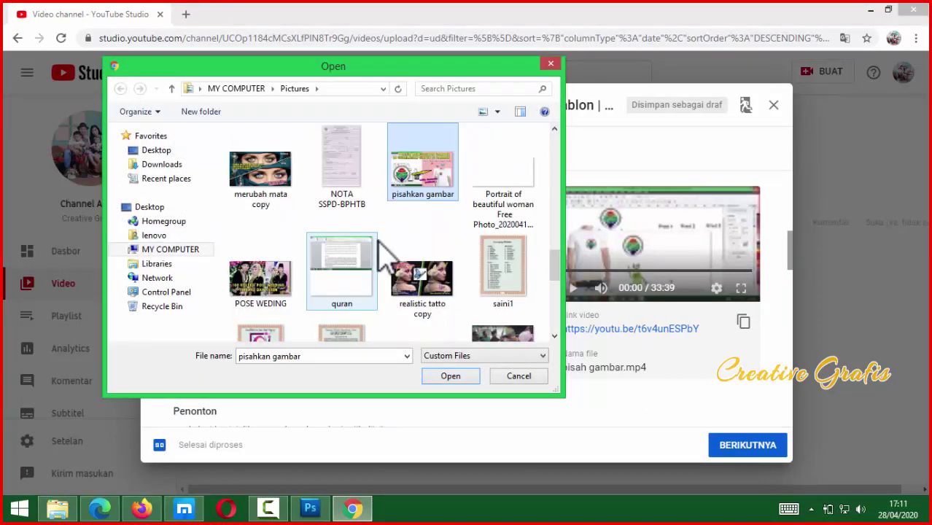
{"action": "left_click", "coordinate": [450, 376]}
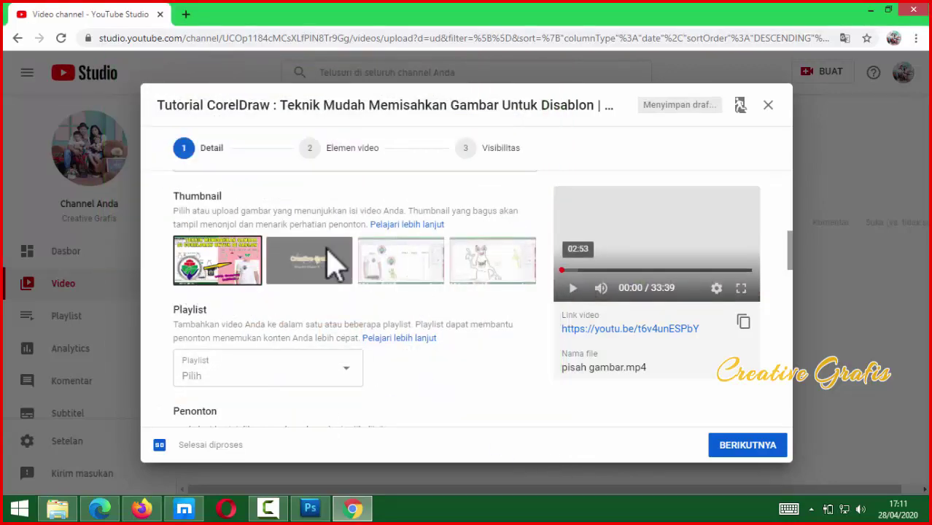
Add the video to the playlist "Kumpulan video tutorial".
{"action": "left_click", "coordinate": [327, 390]}
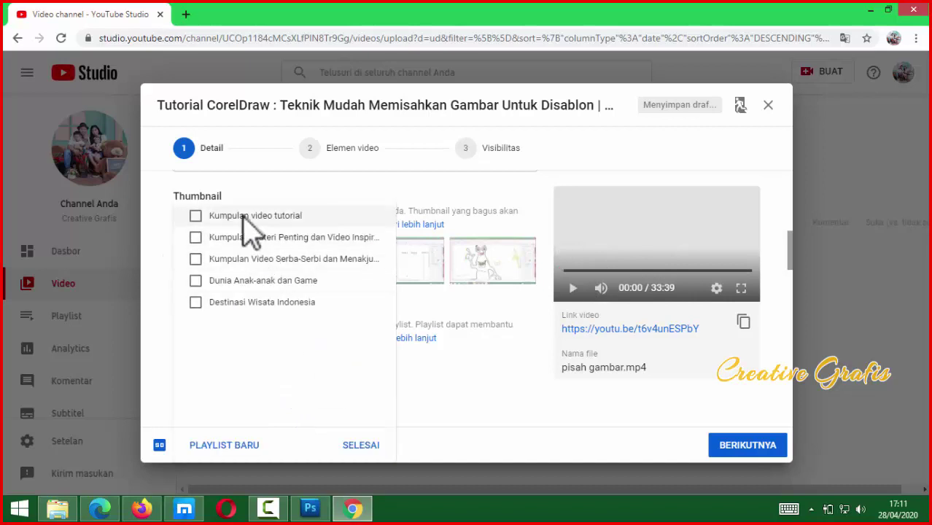
{"action": "left_click", "coordinate": [248, 216]}
{"action": "left_click", "coordinate": [363, 445]}
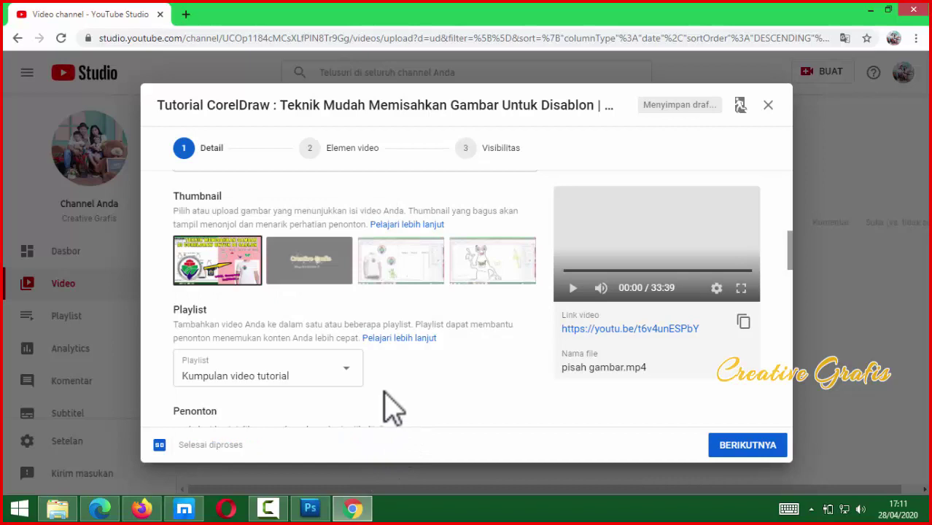
Add the tag "teknik mudah memisahkan gambar di coreldraw untuk disablon" to the video.
{"action": "scroll", "coordinate": [390, 406], "scroll_direction": "down", "scroll_amount": 1}
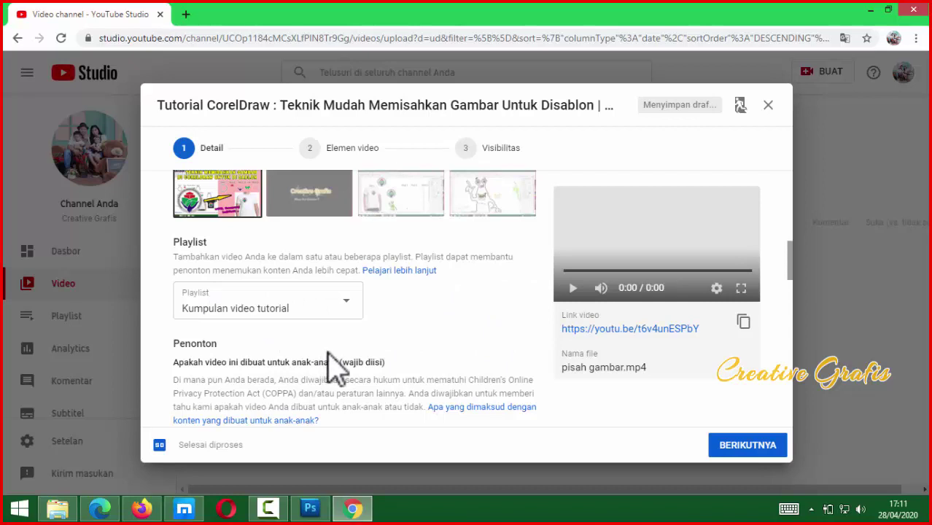
{"action": "scroll", "coordinate": [310, 342], "scroll_direction": "down", "scroll_amount": 2}
{"action": "scroll", "coordinate": [310, 358], "scroll_direction": "down", "scroll_amount": 2}
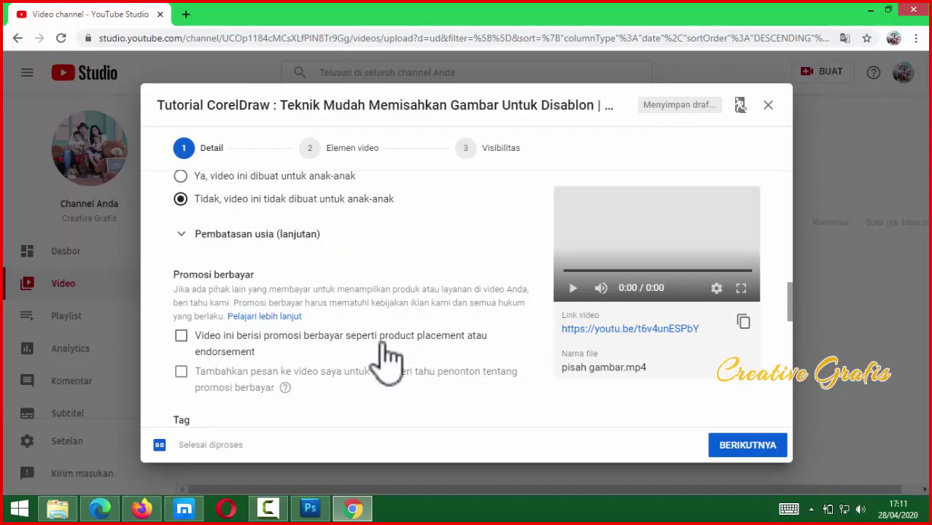
{"action": "scroll", "coordinate": [343, 356], "scroll_direction": "down", "scroll_amount": 2}
{"action": "left_click", "coordinate": [233, 362]}
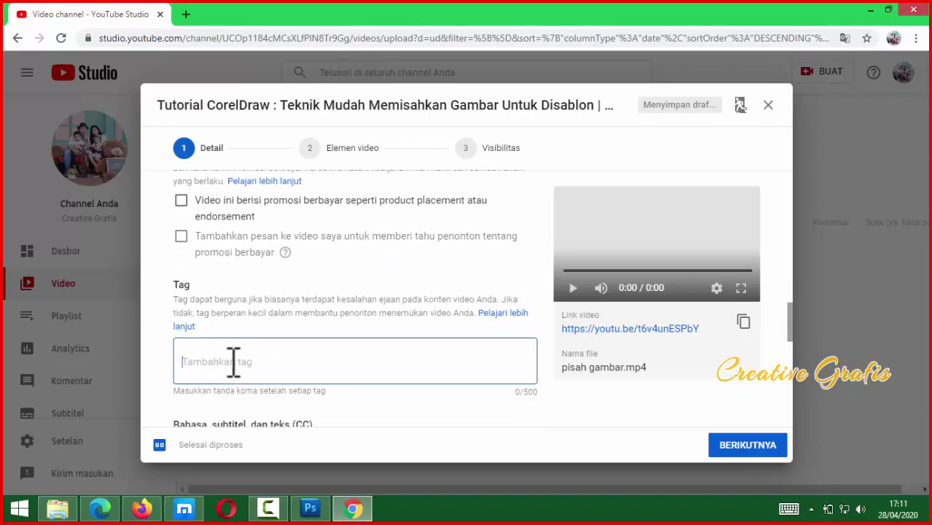
{"action": "scroll", "coordinate": [237, 376], "scroll_direction": "down", "scroll_amount": 1}
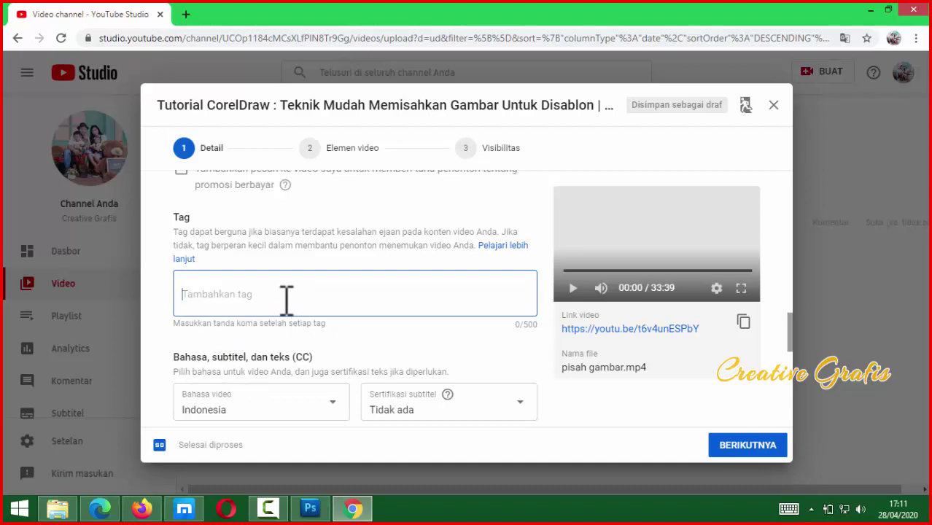
{"action": "type", "text": "teknik mudah "}
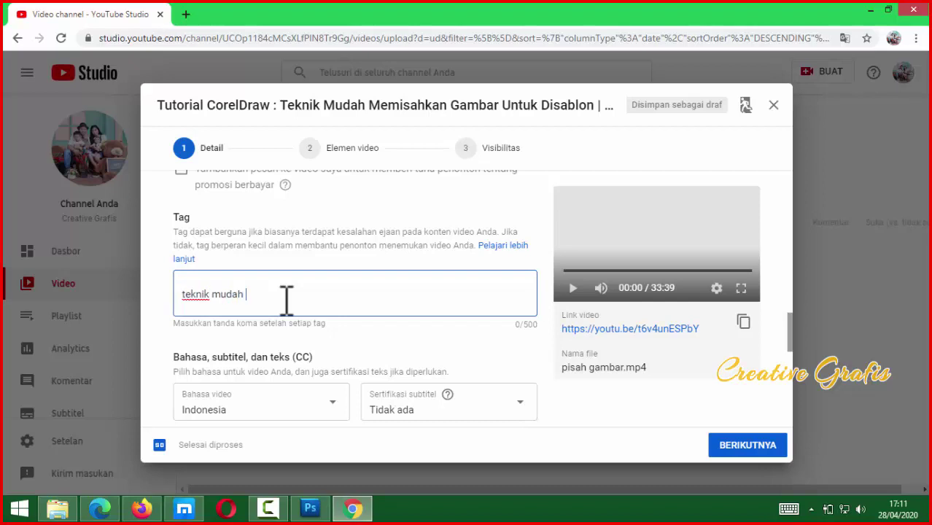
{"action": "type", "text": "memisahkan gambr"}
{"action": "key", "text": "BackSpace"}
{"action": "key", "text": "BackSpace"}
{"action": "key", "text": "BackSpace"}
{"action": "key", "text": "BackSpace"}
{"action": "type", "text": "ambar"}
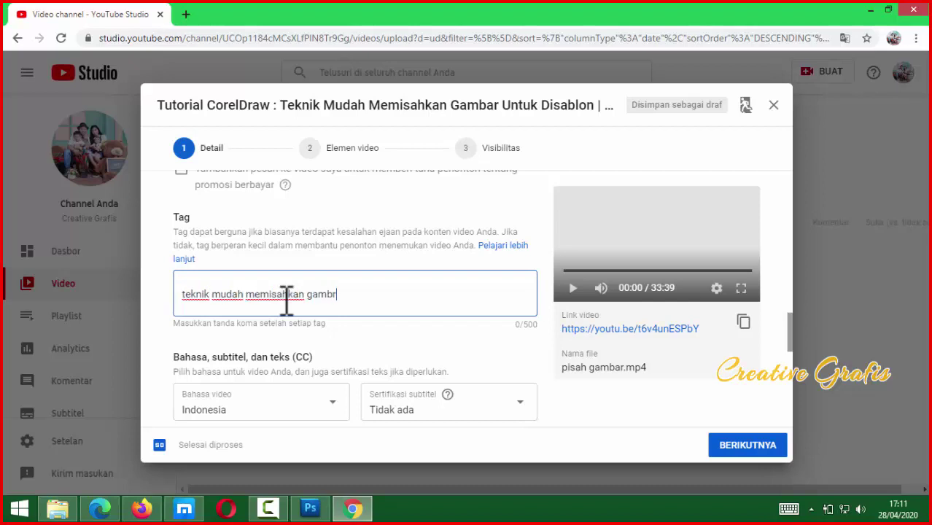
{"action": "type", "text": " di coreldraw n"}
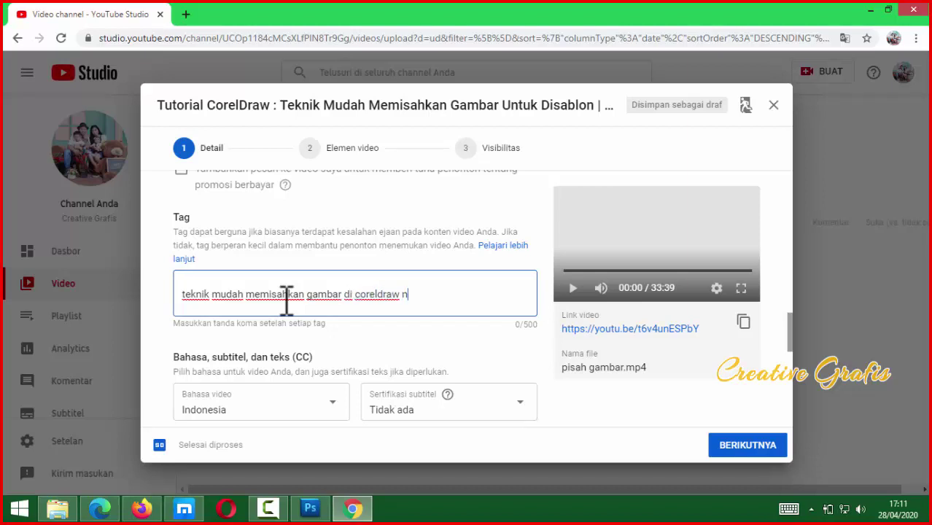
{"action": "key", "text": "BackSpace"}
{"action": "key", "text": "BackSpace"}
{"action": "type", "text": "utnuk "}
{"action": "type", "text": "ntuk d"}
{"action": "type", "text": "isablon"}
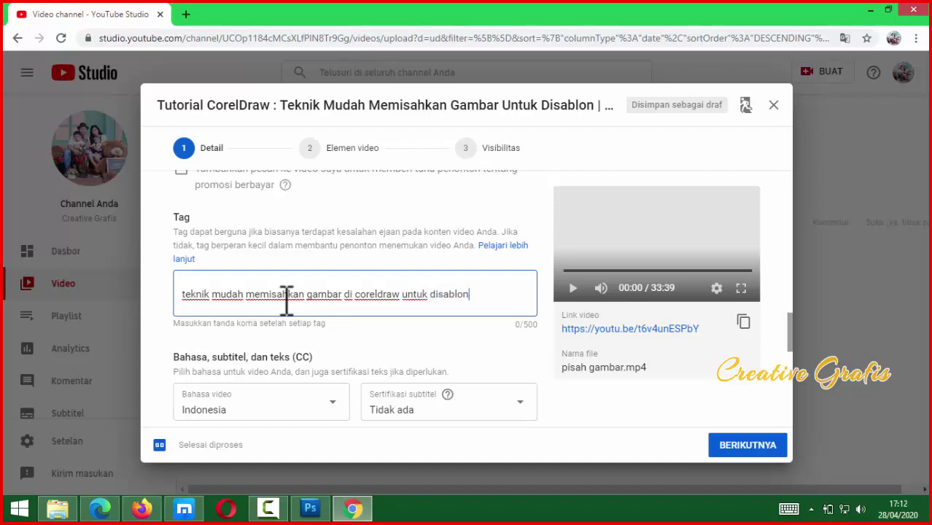
{"action": "type", "text": ","}
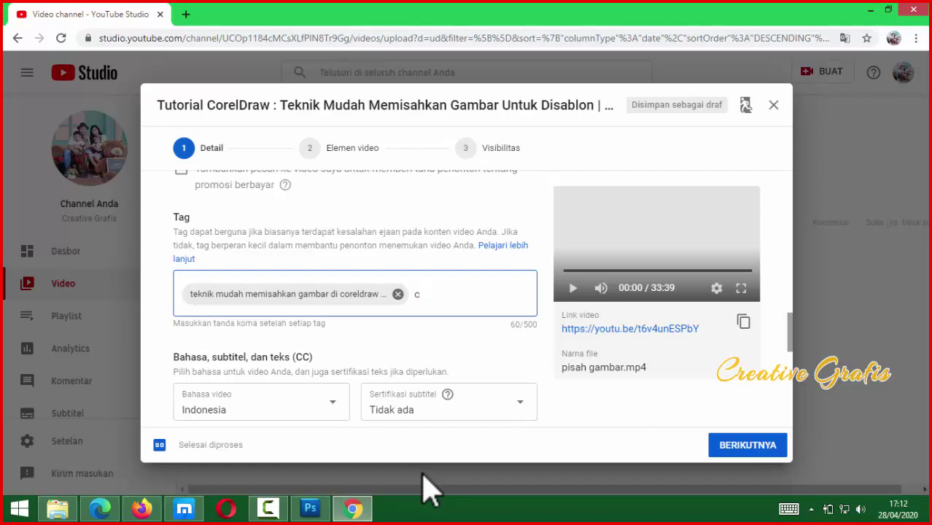
Add "cara memisahkan gambar untuk disablon" as a second video tag.
{"action": "type", "text": "ara memisahkan g"}
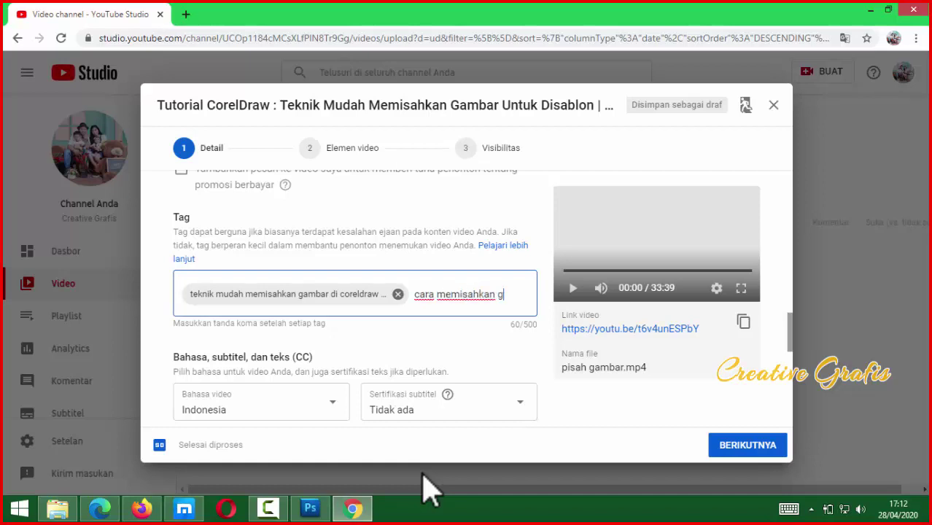
{"action": "type", "text": "ambr"}
{"action": "key", "text": "BackSpace"}
{"action": "type", "text": "ar"}
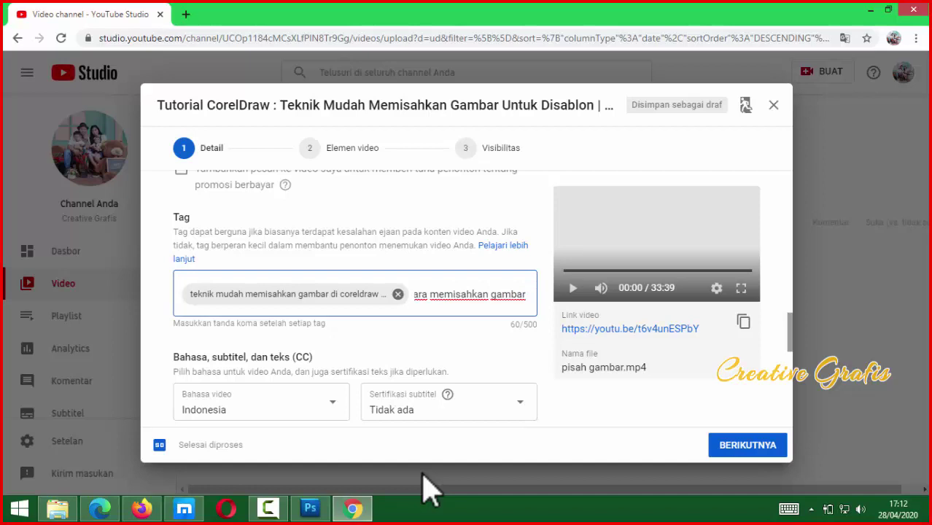
{"action": "type", "text": " untuk "}
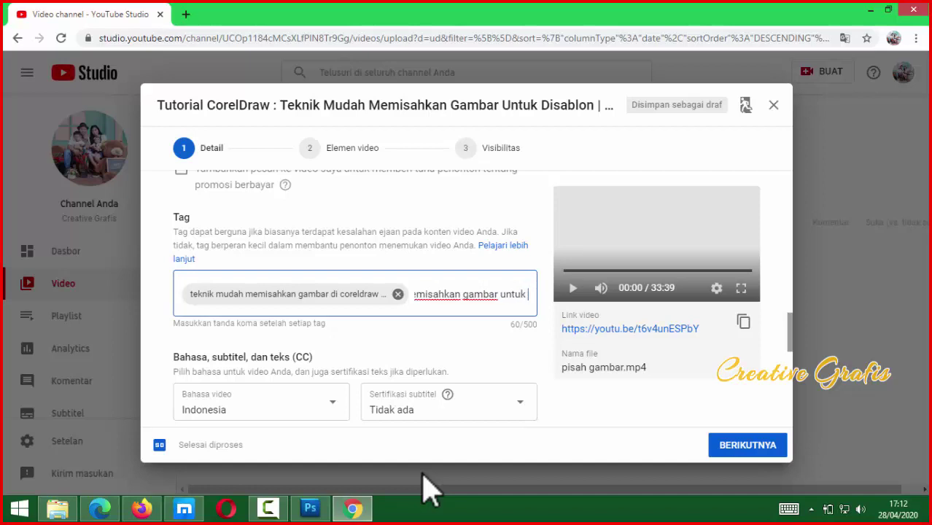
{"action": "type", "text": "disablon"}
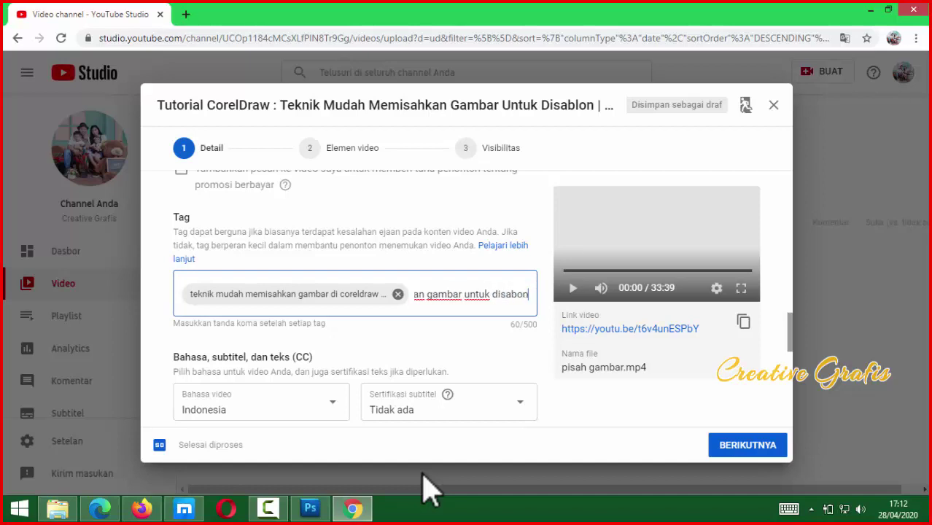
{"action": "key", "text": "Return"}
Add "cara membuat screen sablon" as a third video tag.
{"action": "type", "text": "cara membuat"}
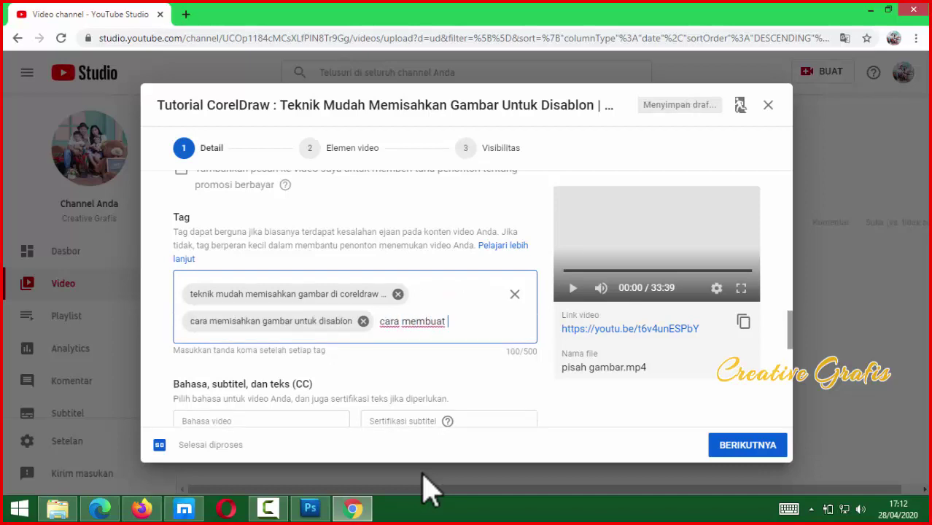
{"action": "type", "text": " screen sablon"}
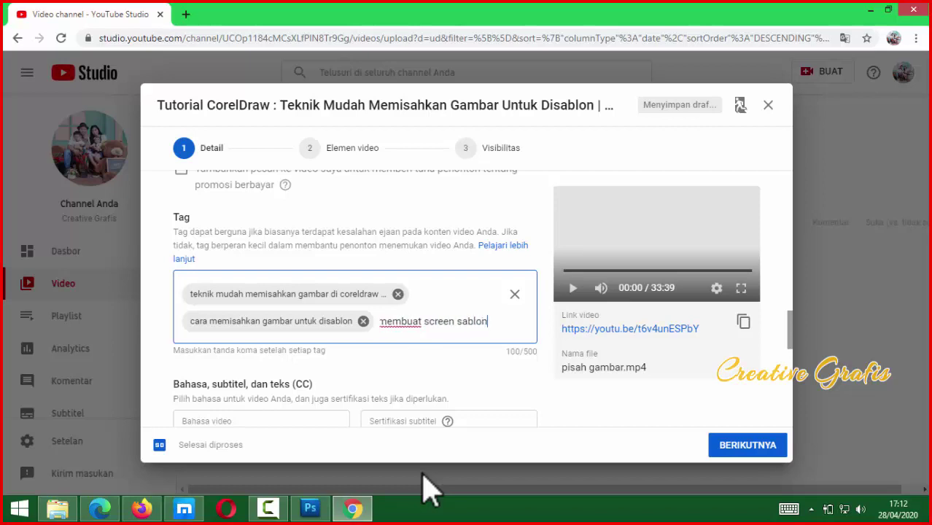
{"action": "key", "text": "Return"}
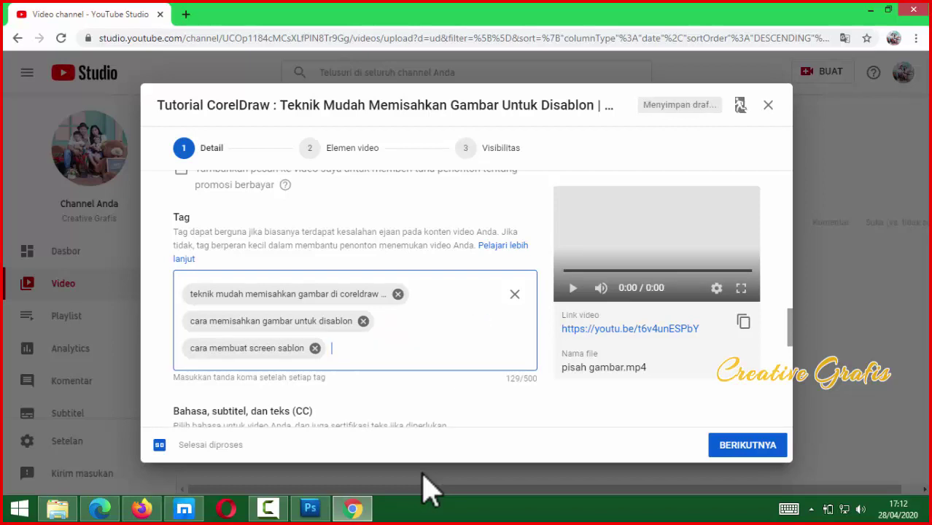
Add "tutorial memisahkan gambar di coreldraw" as a fourth video tag.
{"action": "type", "text": "tutorial"}
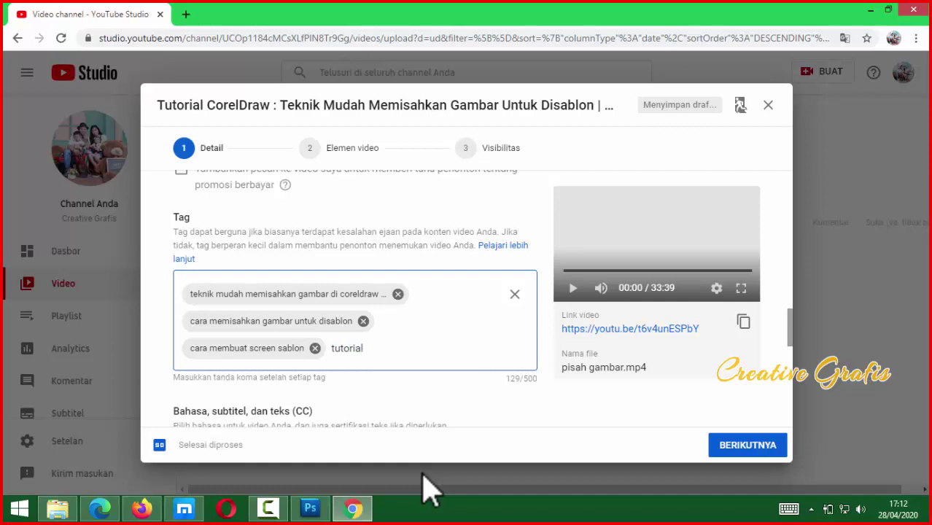
{"action": "type", "text": " membuat"}
{"action": "key", "text": "BackSpace"}
{"action": "key", "text": "BackSpace"}
{"action": "key", "text": "BackSpace"}
{"action": "key", "text": "BackSpace"}
{"action": "type", "text": "misak"}
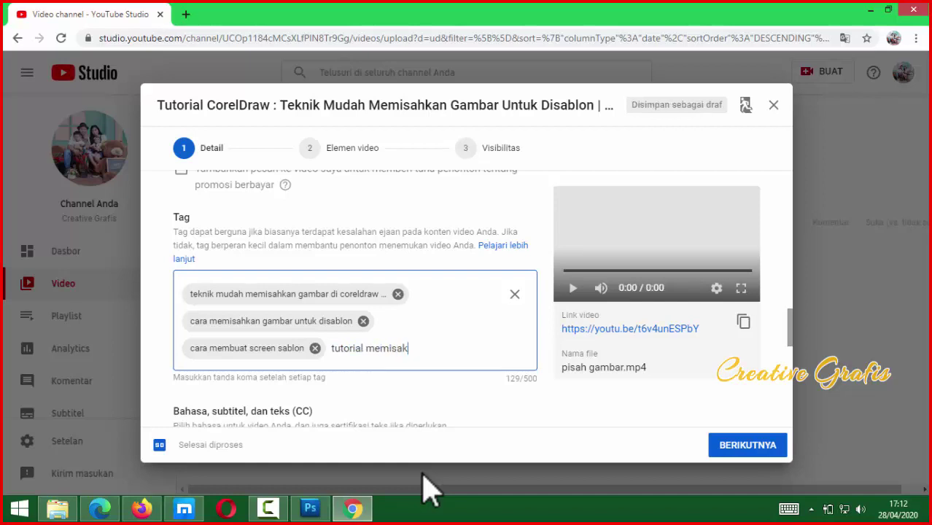
{"action": "type", "text": "hk"}
{"action": "key", "text": "BackSpace"}
{"action": "key", "text": "BackSpace"}
{"action": "key", "text": "BackSpace"}
{"action": "type", "text": "hkan gambar di "}
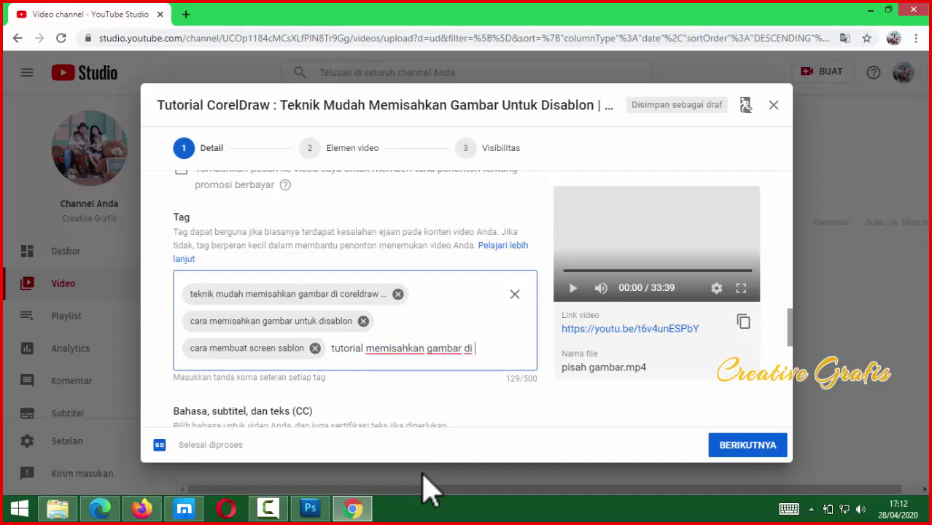
{"action": "type", "text": "coreldraw"}
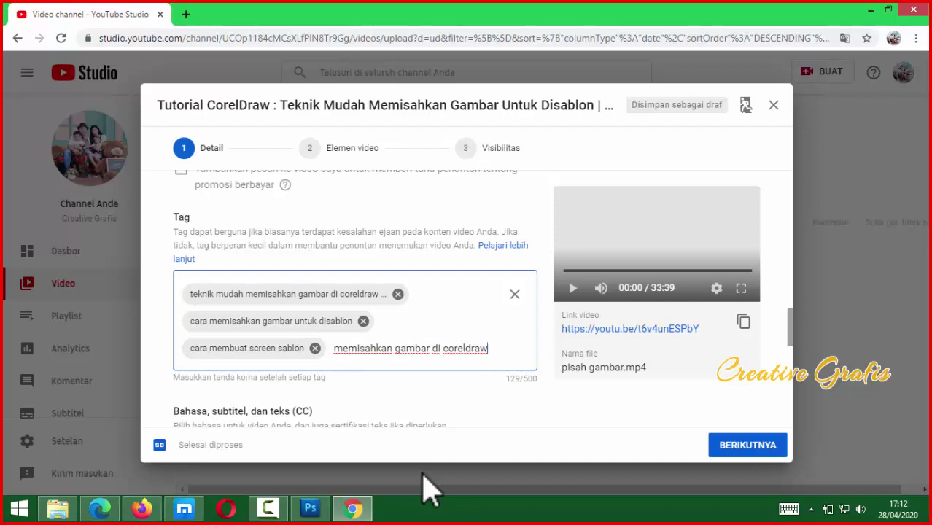
{"action": "key", "text": "Return"}
Add "tutorial memisahkan warna di coreldraw untuk disablon" as the fifth video tag.
{"action": "type", "text": "tut"}
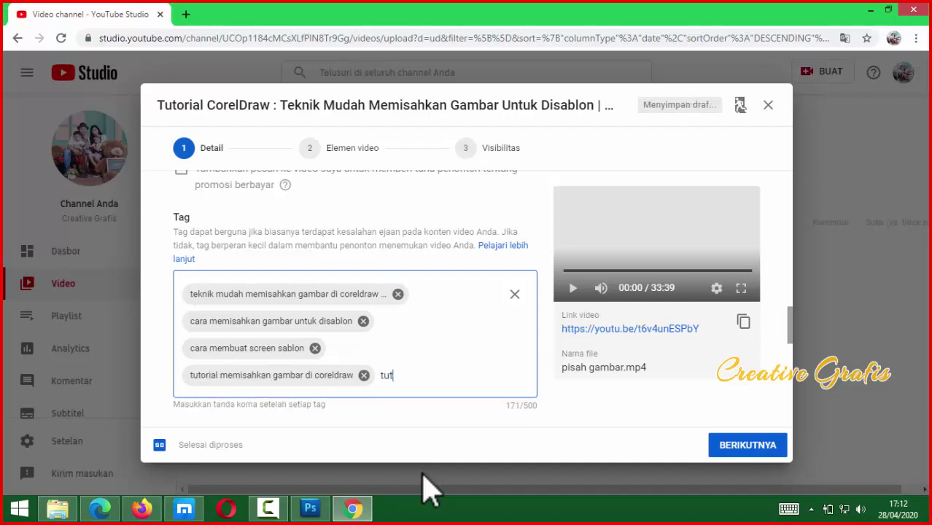
{"action": "type", "text": "orial meisa"}
{"action": "type", "text": "misahkan "}
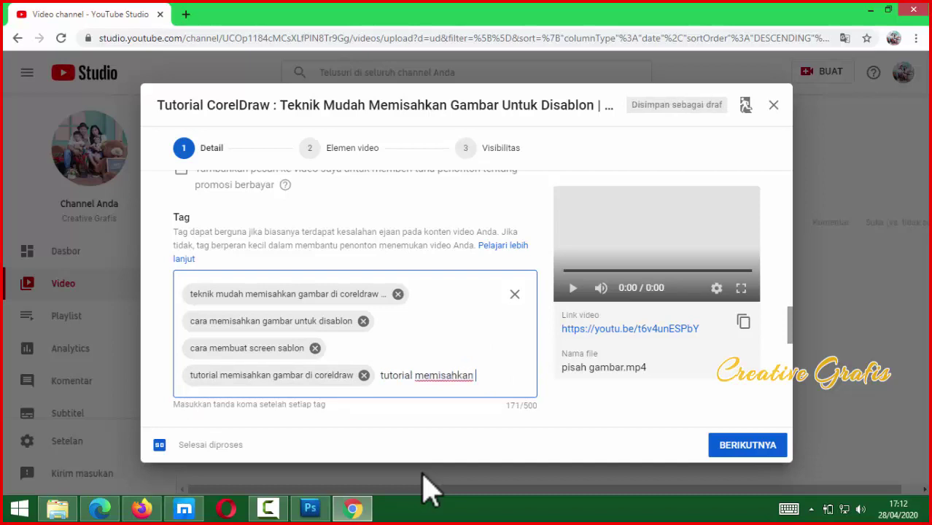
{"action": "type", "text": "warna di coe"}
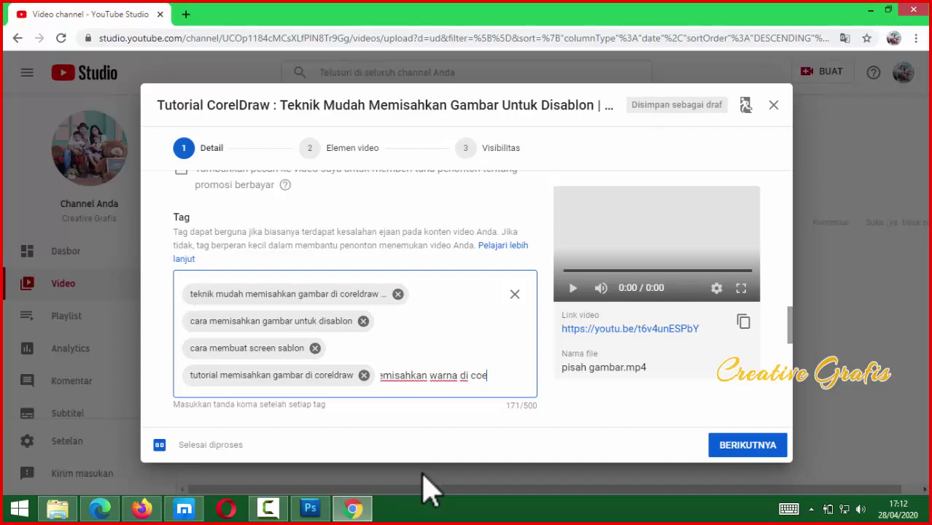
{"action": "type", "text": "l"}
{"action": "key", "text": "BackSpace"}
{"action": "key", "text": "BackSpace"}
{"action": "type", "text": "re"}
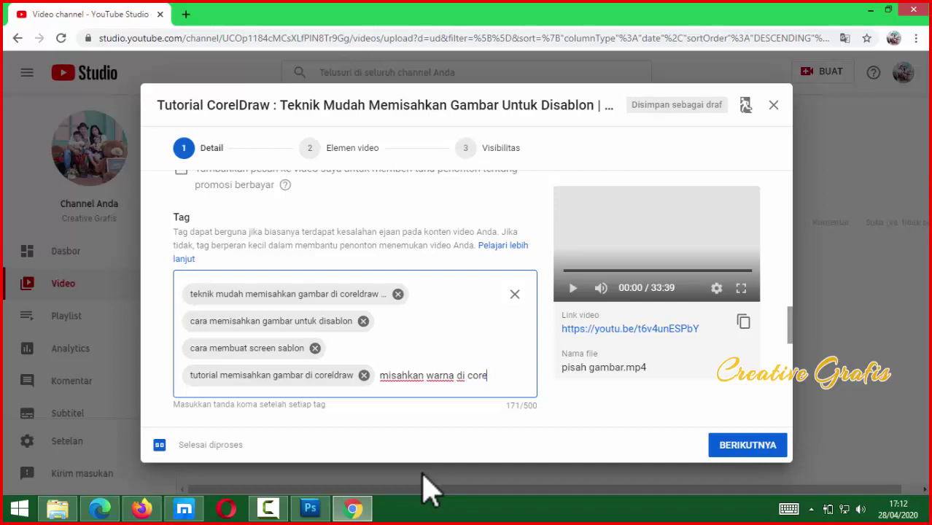
{"action": "type", "text": "ldraw ut"}
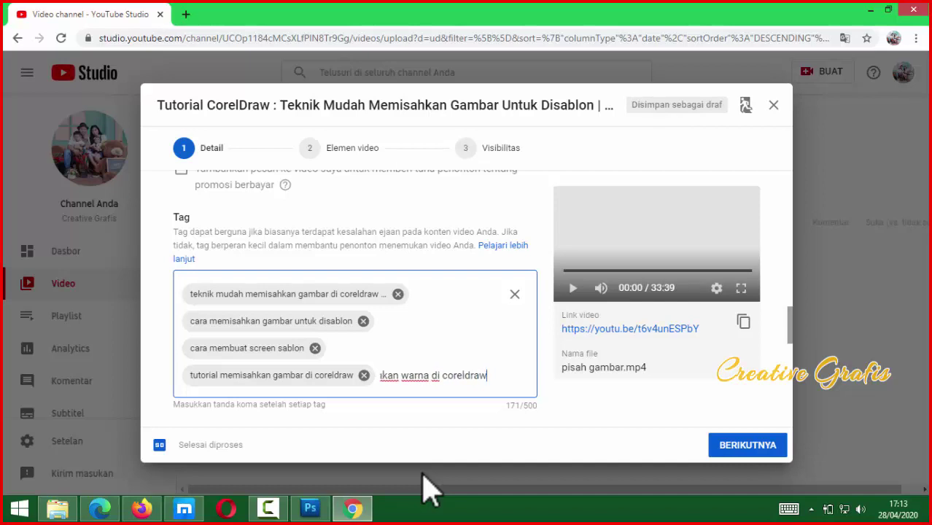
{"action": "key", "text": "BackSpace"}
{"action": "key", "text": "BackSpace"}
{"action": "key", "text": "BackSpace"}
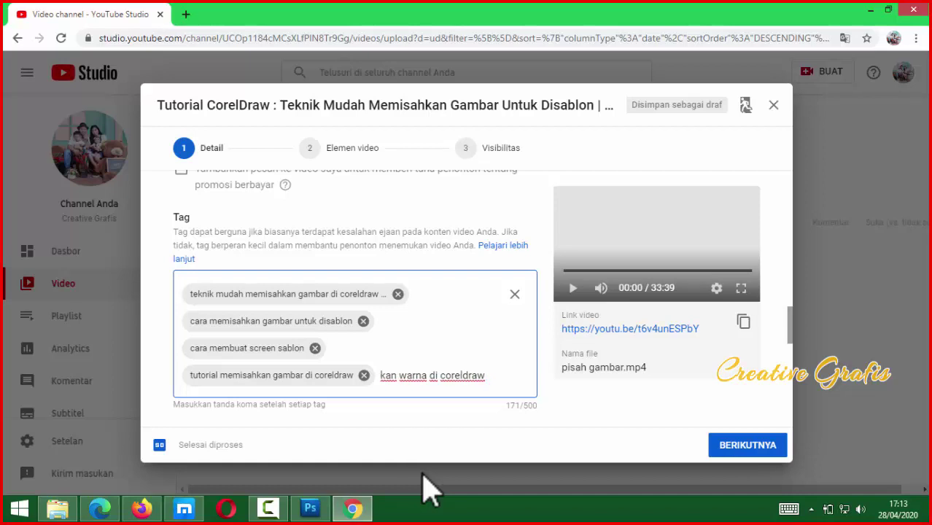
{"action": "type", "text": "untuk di s"}
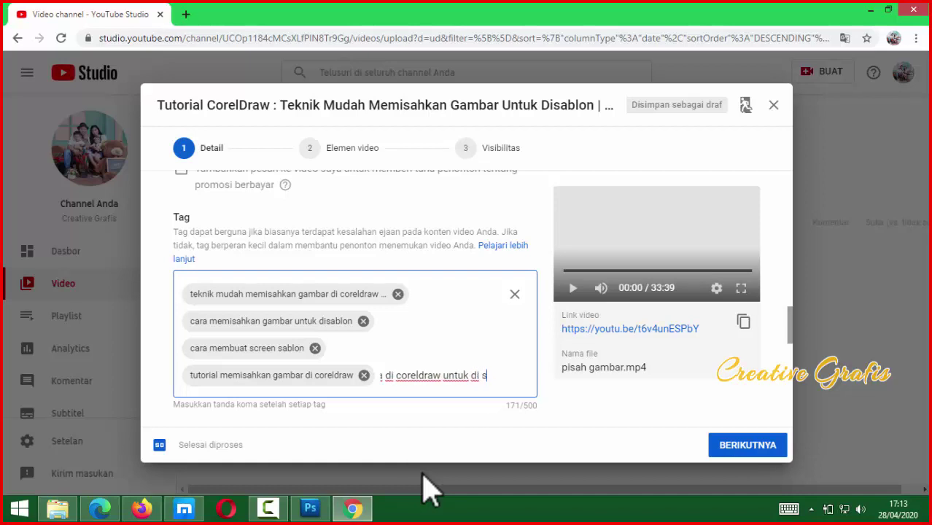
{"action": "type", "text": "ablon"}
{"action": "key", "text": "BackSpace"}
{"action": "key", "text": "BackSpace"}
{"action": "key", "text": "BackSpace"}
{"action": "key", "text": "BackSpace"}
{"action": "key", "text": "BackSpace"}
{"action": "key", "text": "BackSpace"}
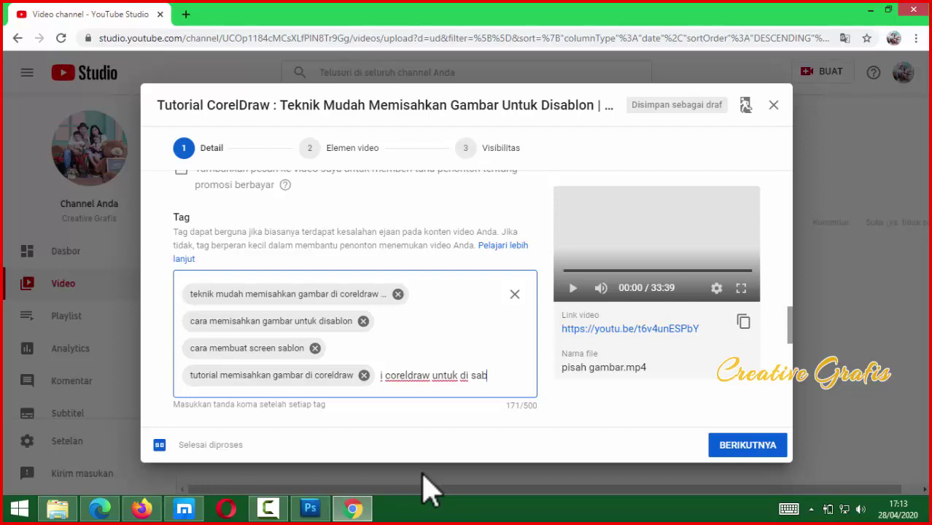
{"action": "type", "text": "sabo"}
{"action": "key", "text": "BackSpace"}
{"action": "key", "text": "BackSpace"}
{"action": "key", "text": "BackSpace"}
{"action": "key", "text": "BackSpace"}
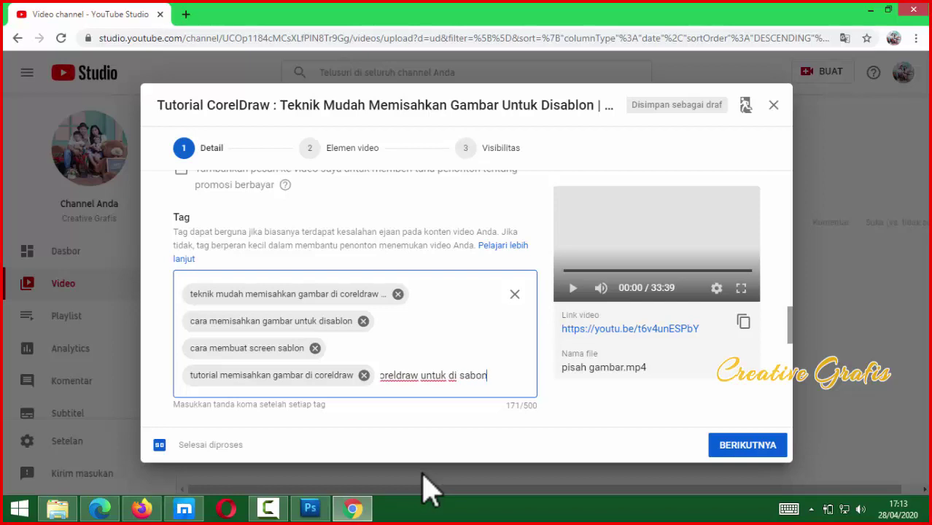
{"action": "type", "text": "sablon"}
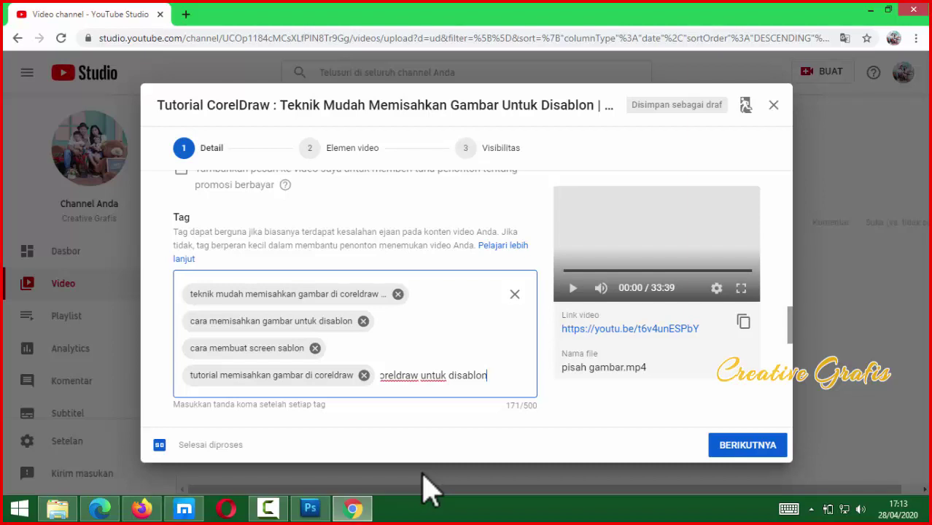
{"action": "key", "text": "Return"}
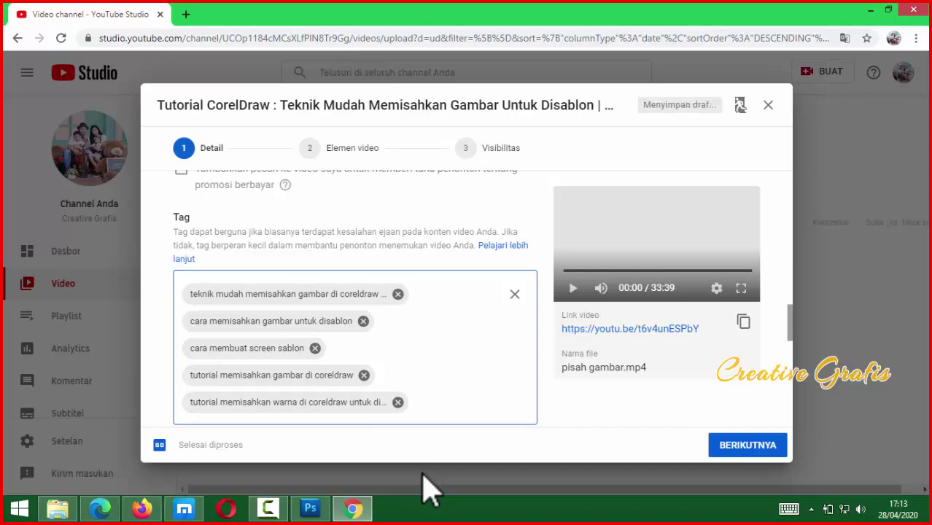
Add "cara memisahkan warna di coredraw dengan mudah" as the sixth video tag.
{"action": "type", "text": "caraa"}
{"action": "key", "text": "BackSpace"}
{"action": "type", "text": "memisahkan gambar"}
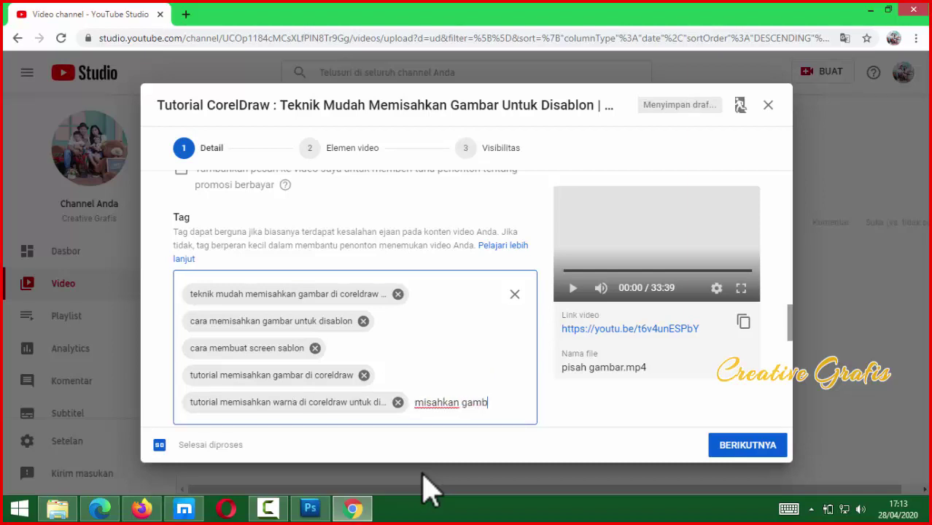
{"action": "key", "text": "BackSpace"}
{"action": "key", "text": "BackSpace"}
{"action": "key", "text": "BackSpace"}
{"action": "key", "text": "BackSpace"}
{"action": "key", "text": "BackSpace"}
{"action": "key", "text": "BackSpace"}
{"action": "type", "text": "warna "}
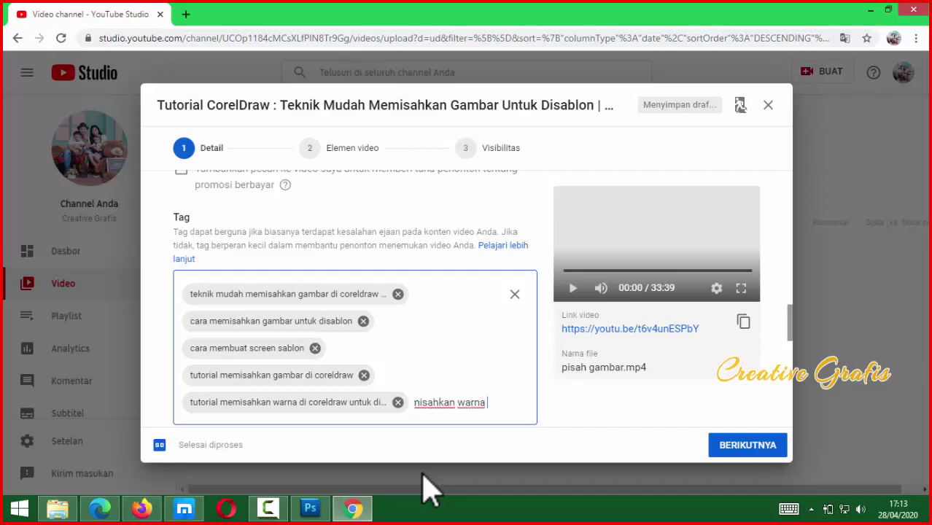
{"action": "type", "text": "di core"}
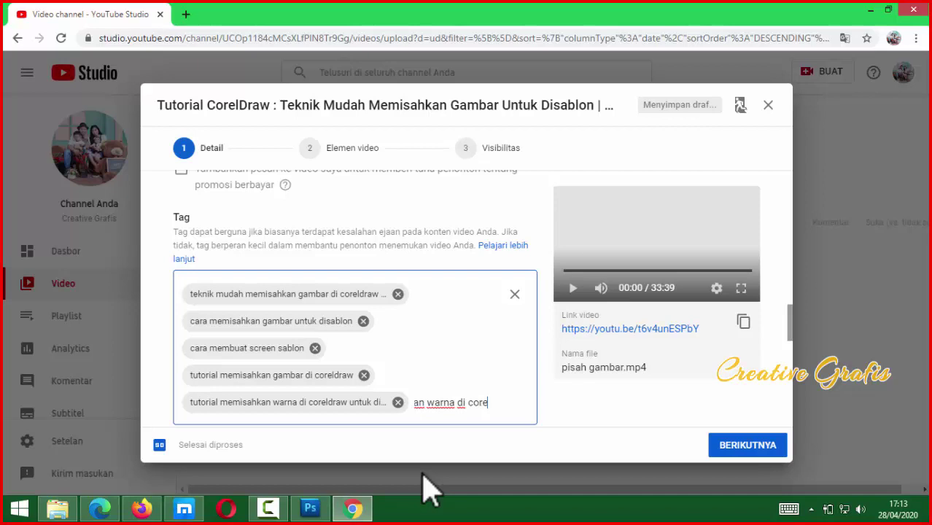
{"action": "type", "text": "d"}
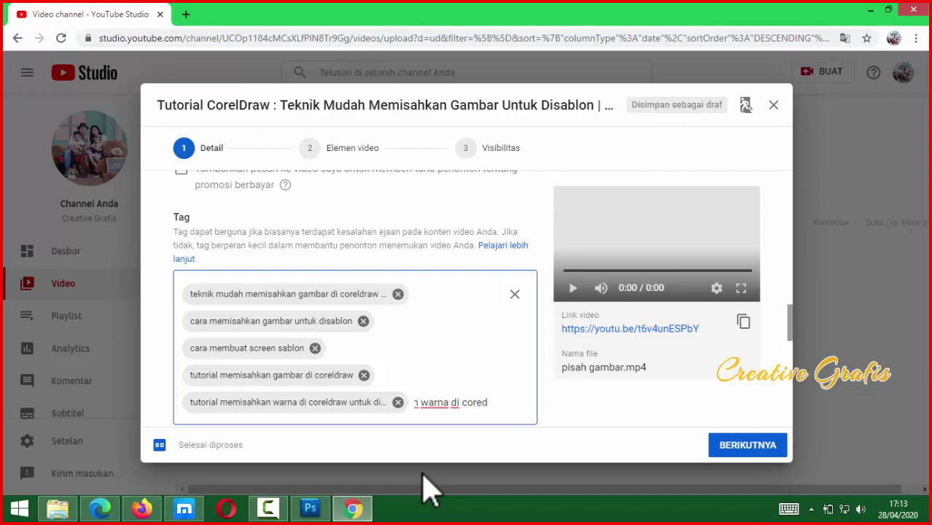
{"action": "type", "text": "raw d"}
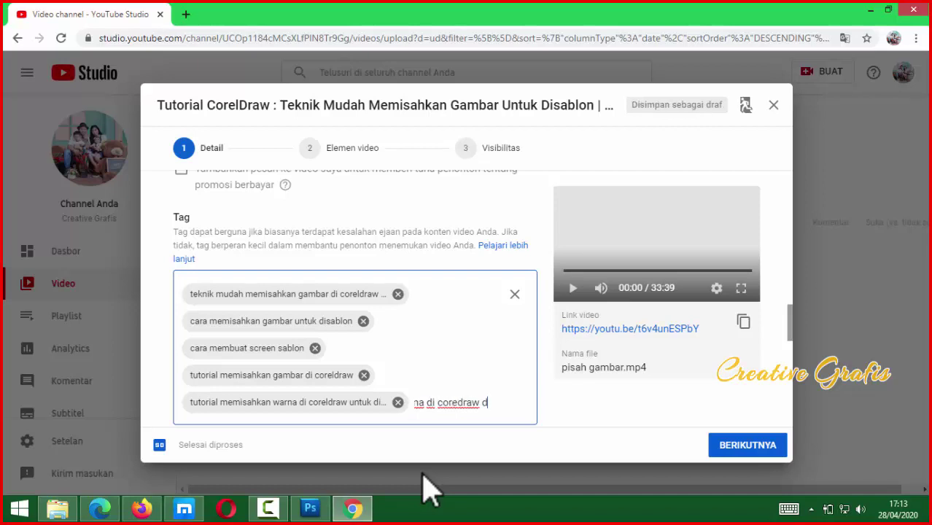
{"action": "type", "text": "engan mduah"}
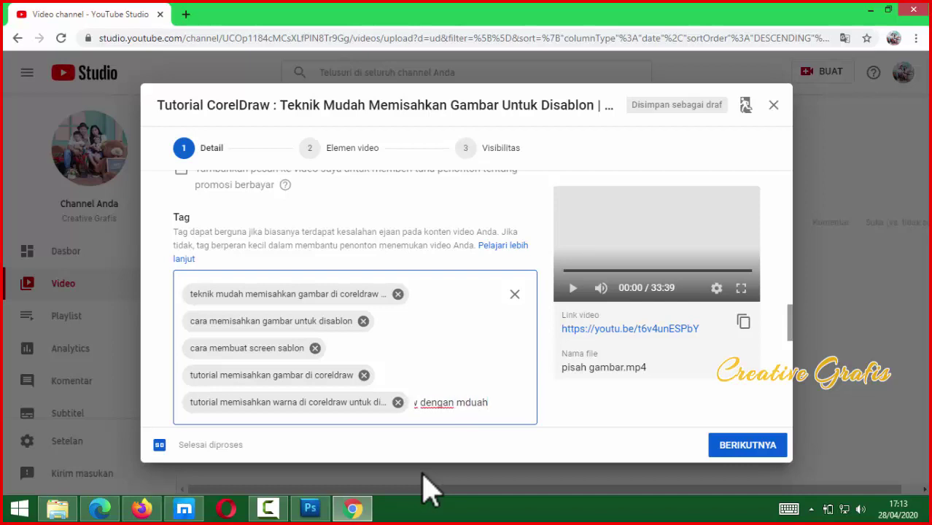
{"action": "key", "text": "BackSpace"}
{"action": "key", "text": "BackSpace"}
{"action": "key", "text": "BackSpace"}
{"action": "key", "text": "BackSpace"}
{"action": "type", "text": "udah"}
{"action": "key", "text": "Return"}
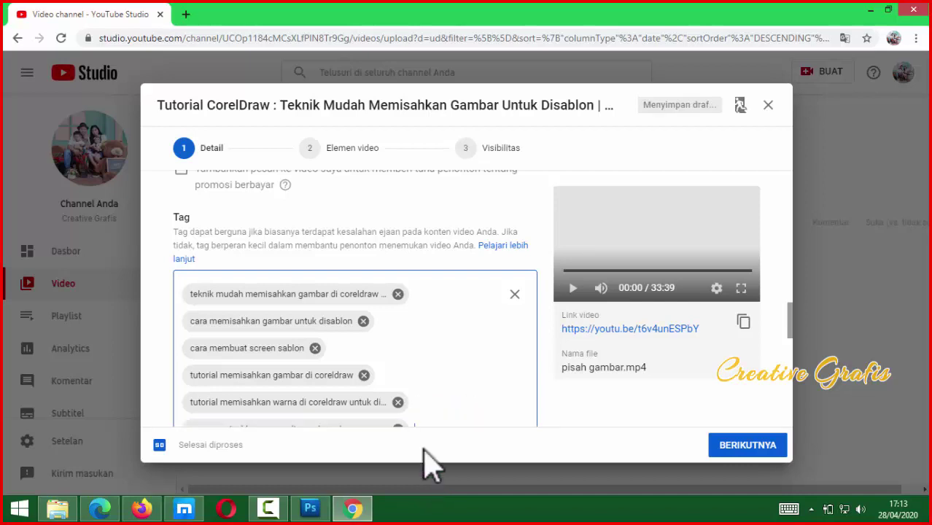
Add the two tags "tutorial coreldraw" and "tutorial coreldraw keren" to the video.
{"action": "scroll", "coordinate": [454, 358], "scroll_direction": "down", "scroll_amount": 2}
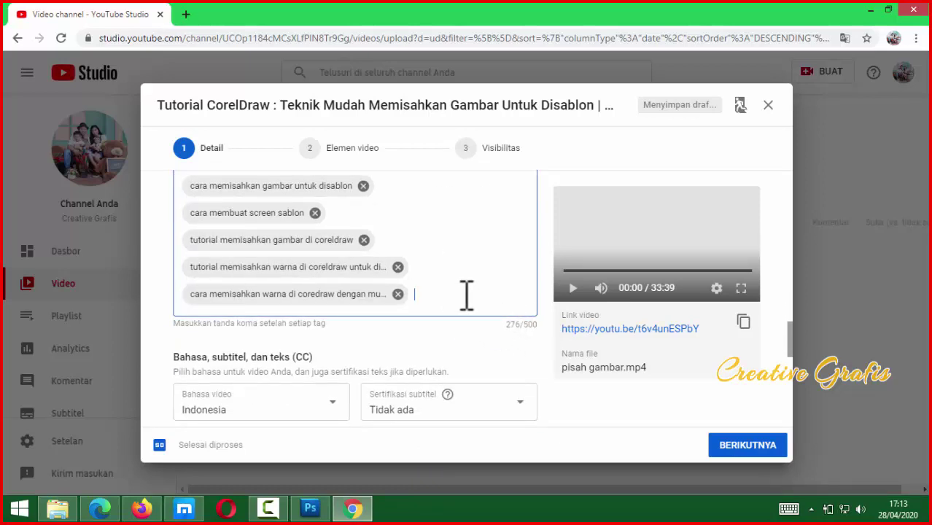
{"action": "type", "text": "tutorial corel"}
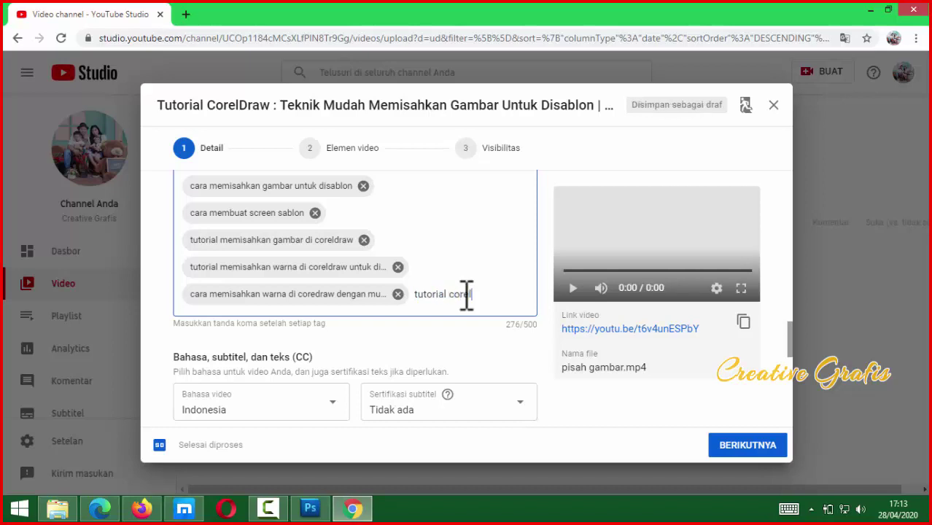
{"action": "type", "text": "draw"}
{"action": "key", "text": "Return"}
{"action": "type", "text": "tu"}
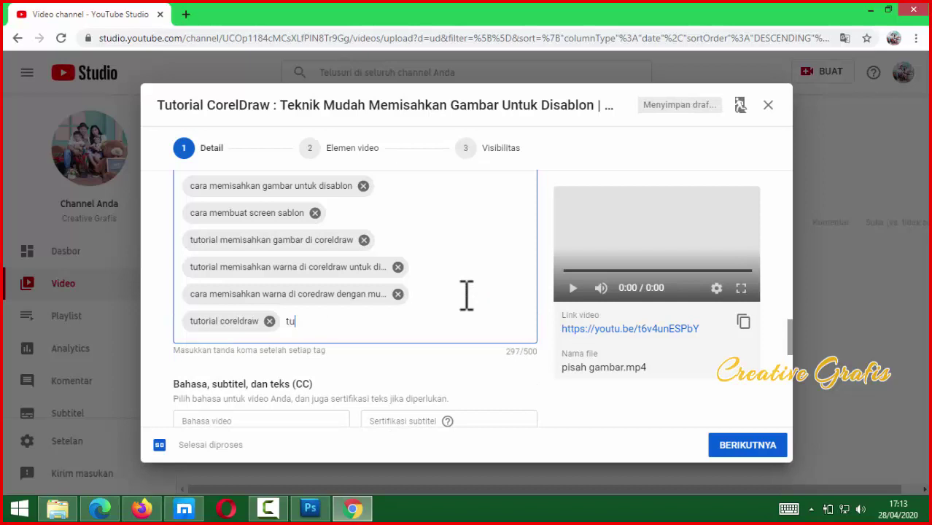
{"action": "type", "text": "torial coreldraw"}
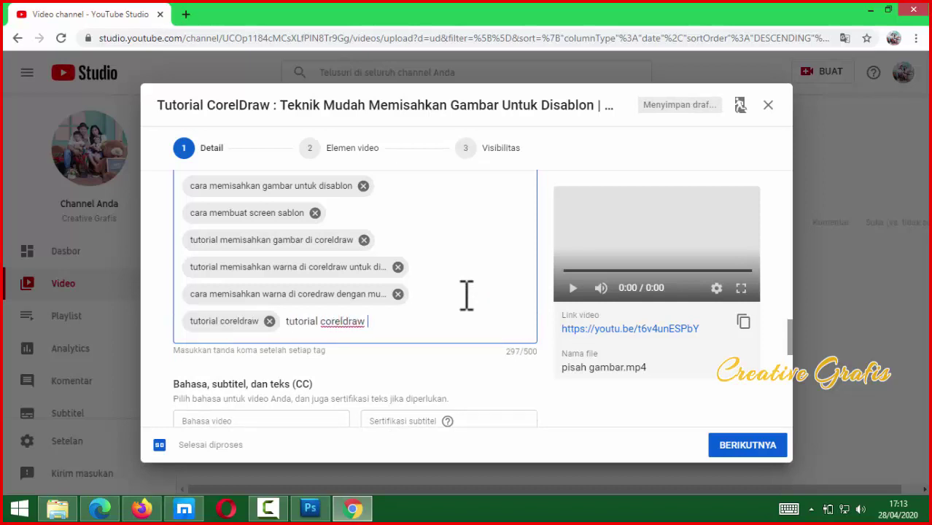
{"action": "type", "text": " keren"}
{"action": "key", "text": "Return"}
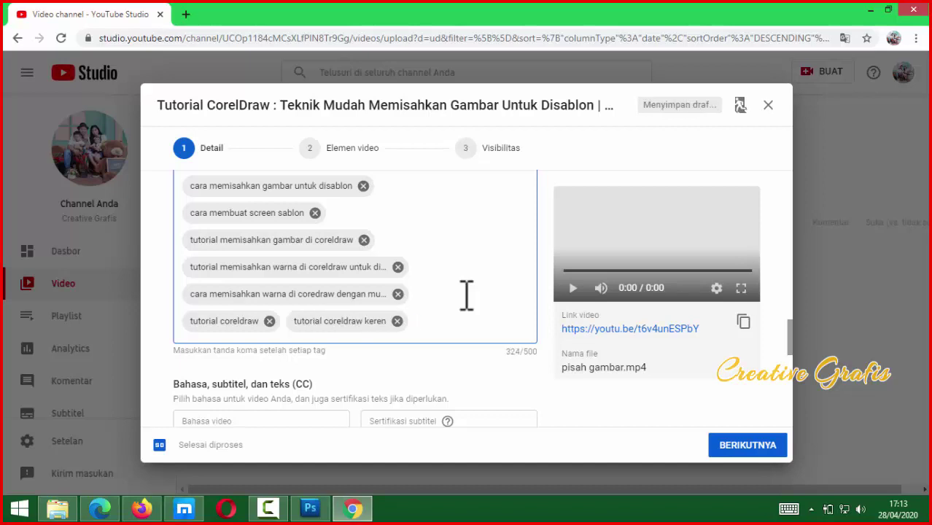
Add the two tags "coreldraw" and "coreldraw terbaru" to the video.
{"action": "type", "text": "coreldraw"}
{"action": "key", "text": "Return"}
{"action": "type", "text": "coreld"}
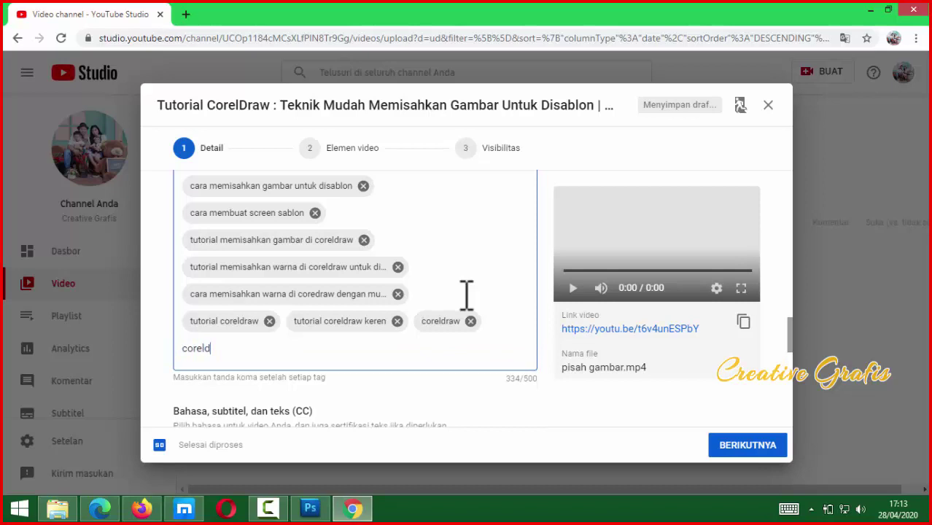
{"action": "type", "text": "raw terbaru"}
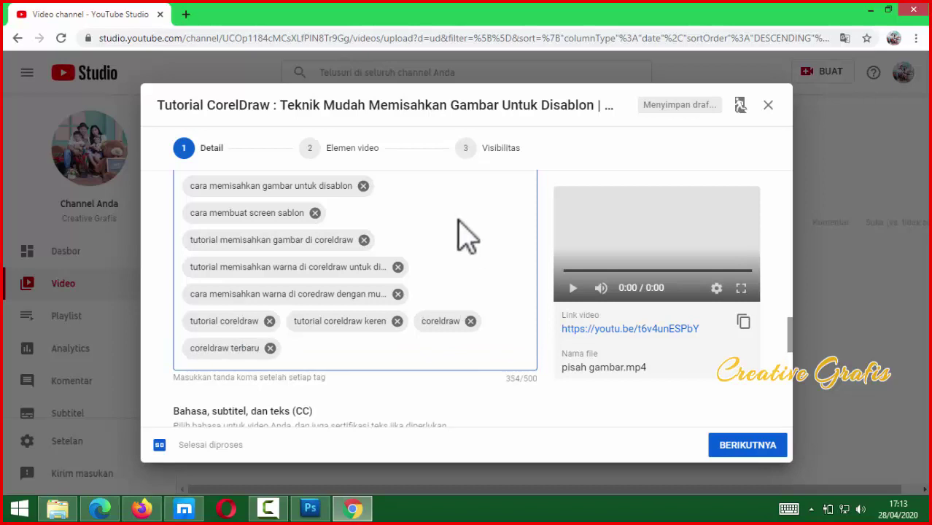
{"action": "scroll", "coordinate": [371, 329], "scroll_direction": "down", "scroll_amount": 3}
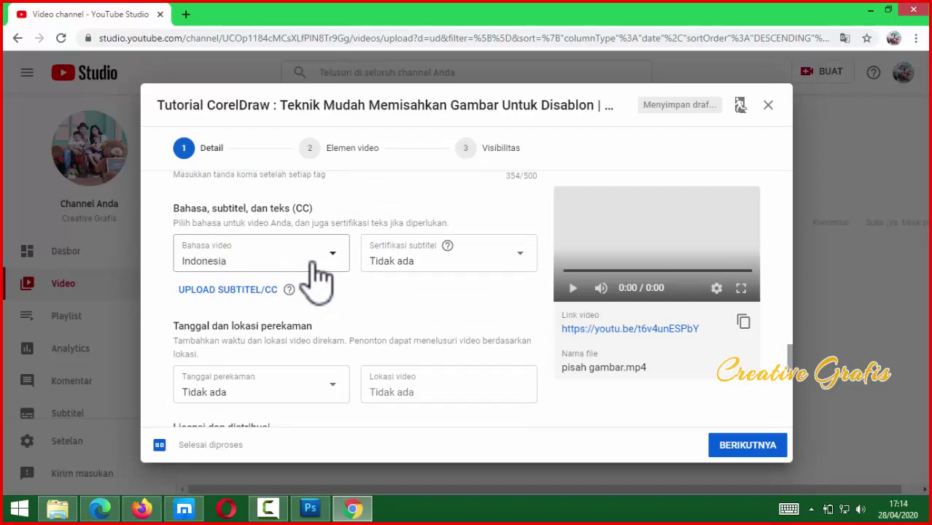
{"action": "scroll", "coordinate": [314, 262], "scroll_direction": "down", "scroll_amount": 2}
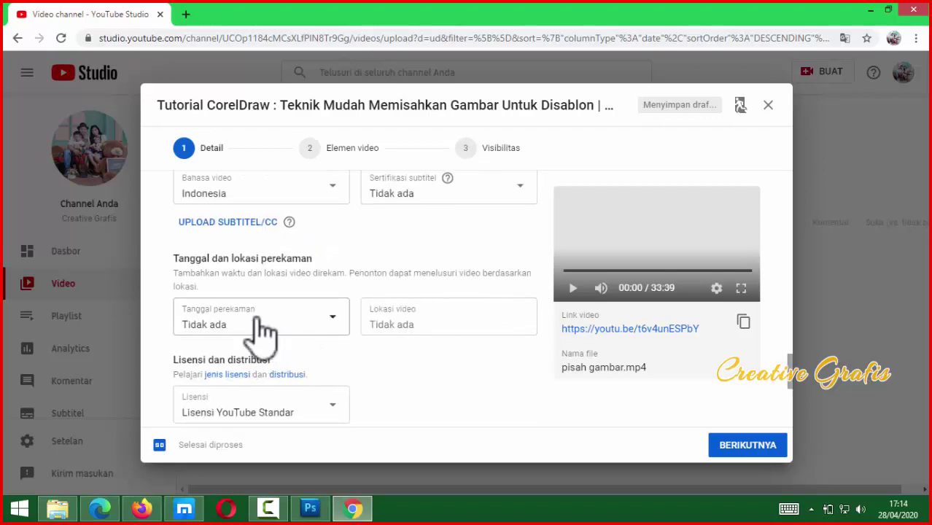
{"action": "left_click", "coordinate": [336, 321]}
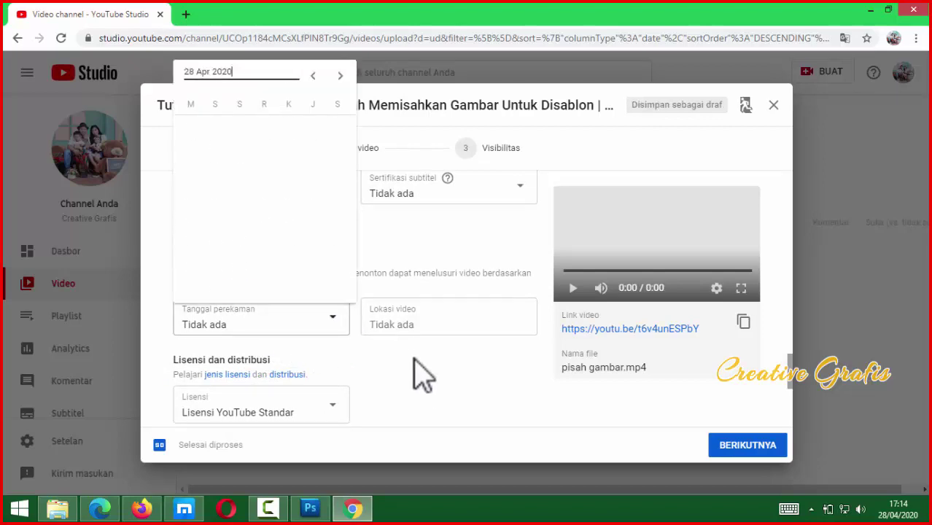
{"action": "left_click", "coordinate": [427, 266]}
Review the available video categories and select Pendidikan as the video's category.
{"action": "scroll", "coordinate": [378, 339], "scroll_direction": "down", "scroll_amount": 2}
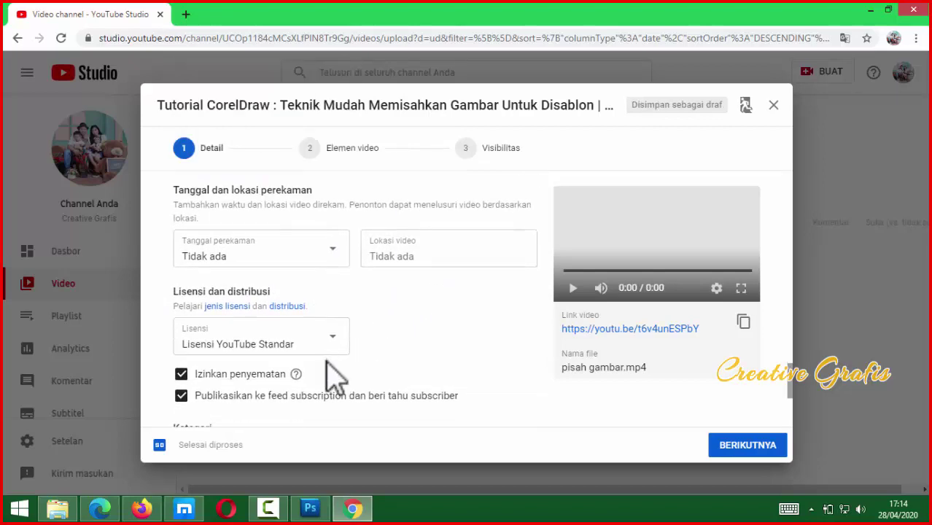
{"action": "scroll", "coordinate": [264, 375], "scroll_direction": "down", "scroll_amount": 6}
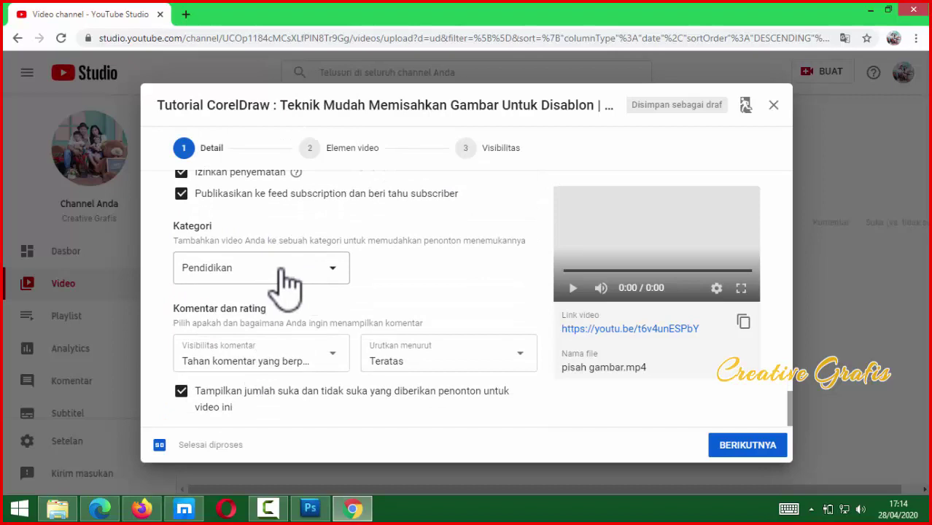
{"action": "left_click", "coordinate": [330, 269]}
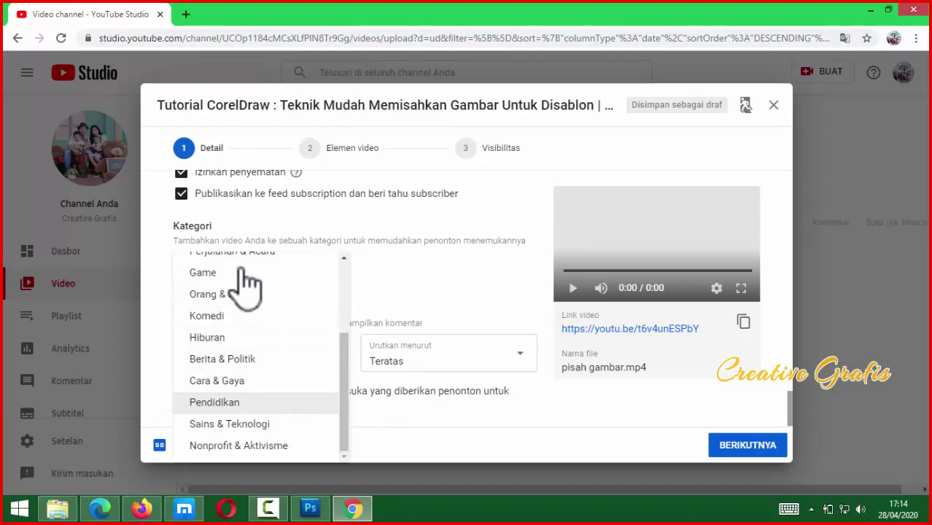
{"action": "left_click", "coordinate": [224, 403]}
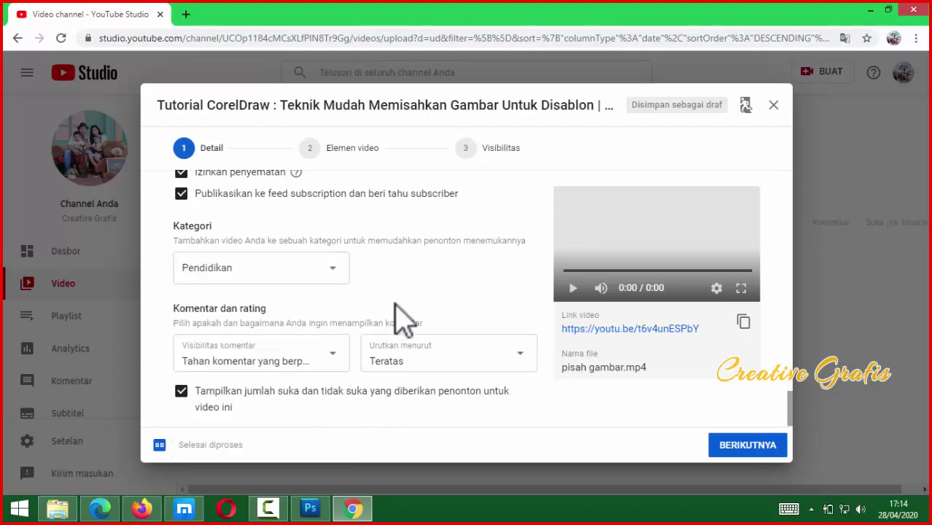
{"action": "left_click", "coordinate": [337, 271]}
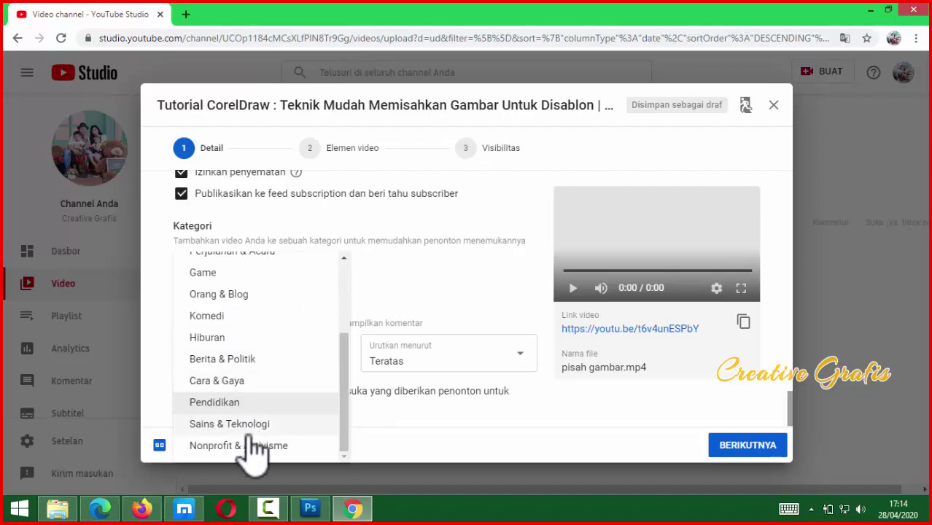
{"action": "scroll", "coordinate": [250, 381], "scroll_direction": "up", "scroll_amount": 3}
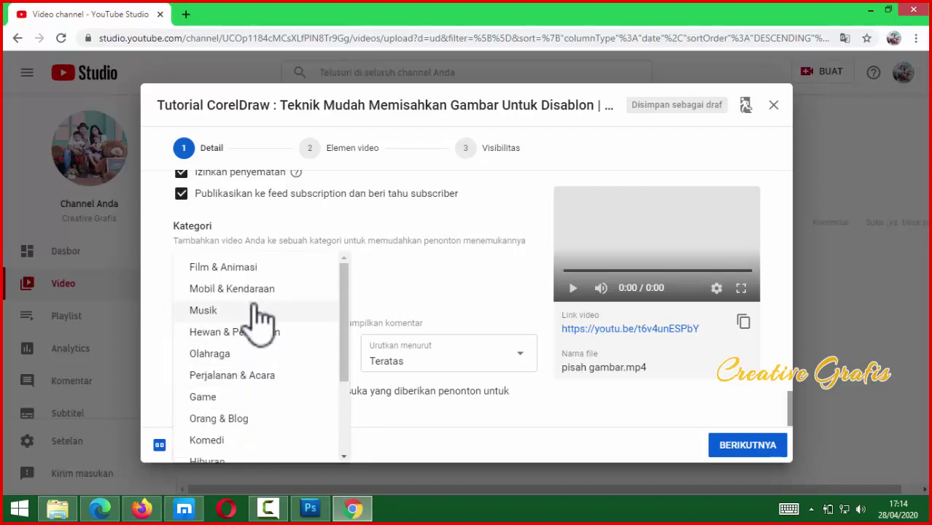
{"action": "scroll", "coordinate": [259, 321], "scroll_direction": "down", "scroll_amount": 3}
{"action": "left_click", "coordinate": [259, 404]}
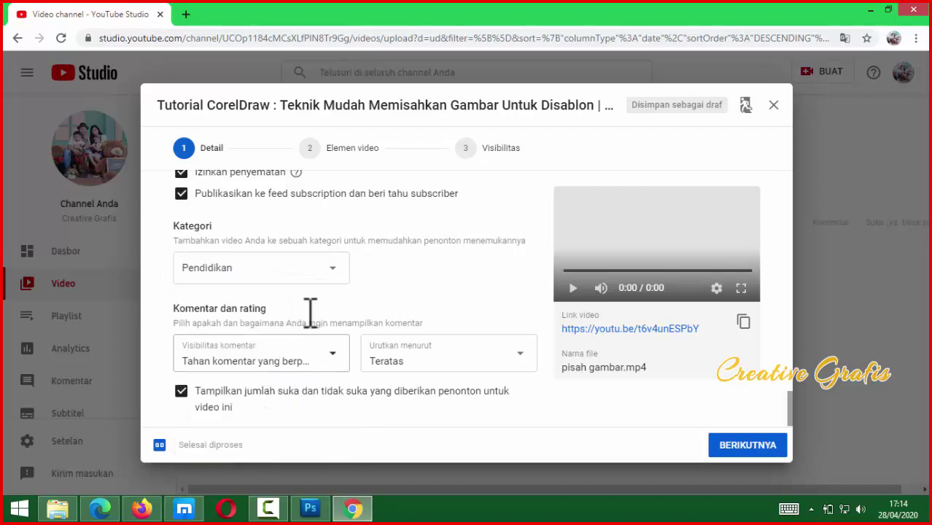
Proceed from the video details to the Elemen video stage and start adding an end screen.
{"action": "scroll", "coordinate": [405, 314], "scroll_direction": "down", "scroll_amount": 1}
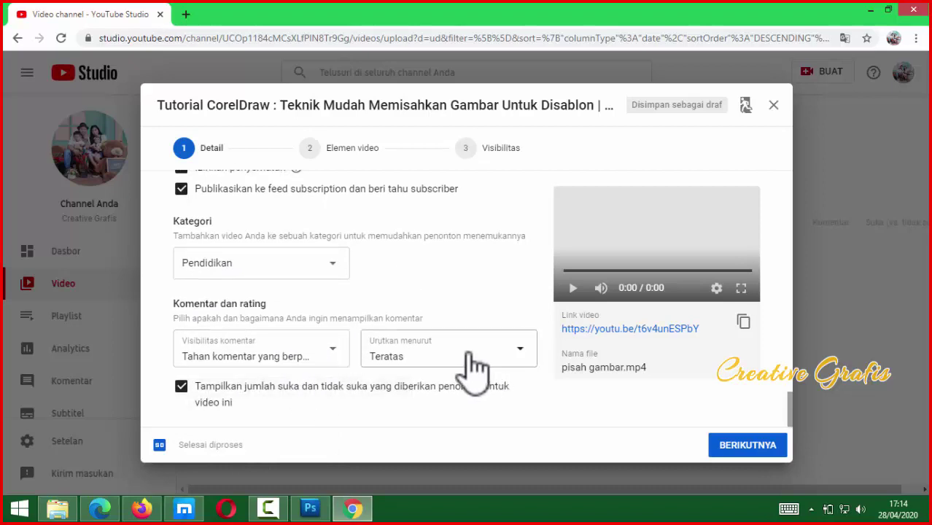
{"action": "scroll", "coordinate": [474, 365], "scroll_direction": "up", "scroll_amount": 15}
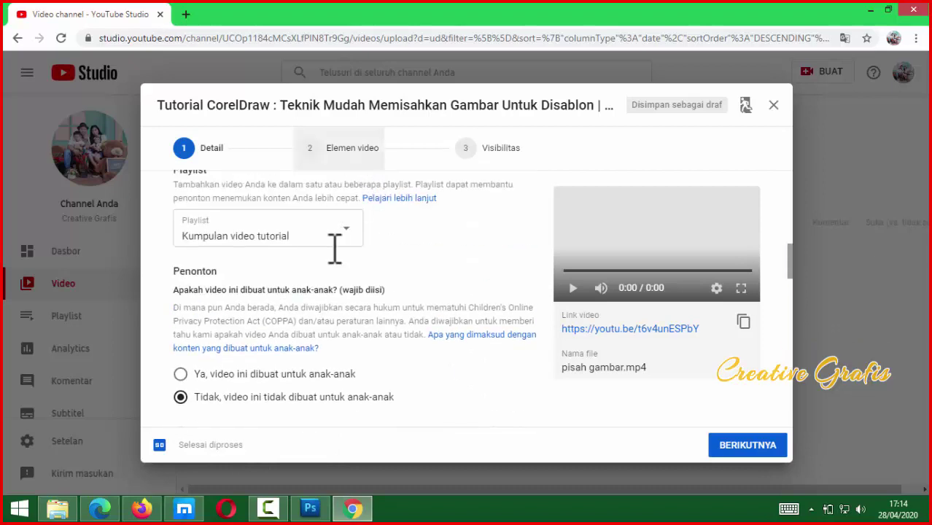
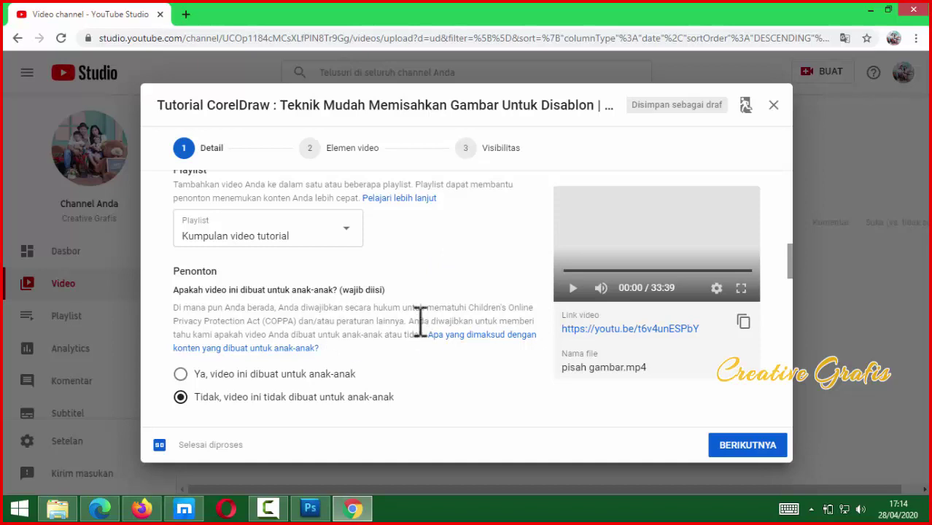
{"action": "left_click", "coordinate": [357, 155]}
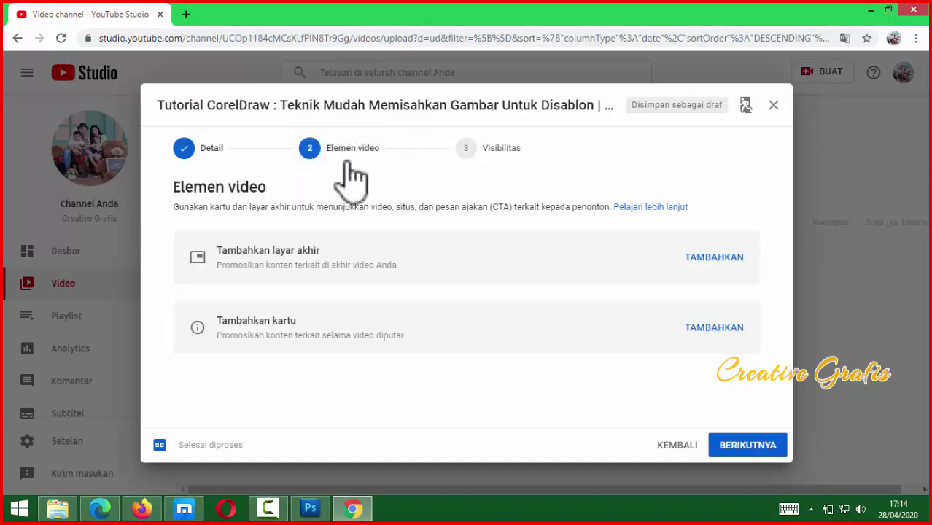
{"action": "left_click", "coordinate": [715, 257]}
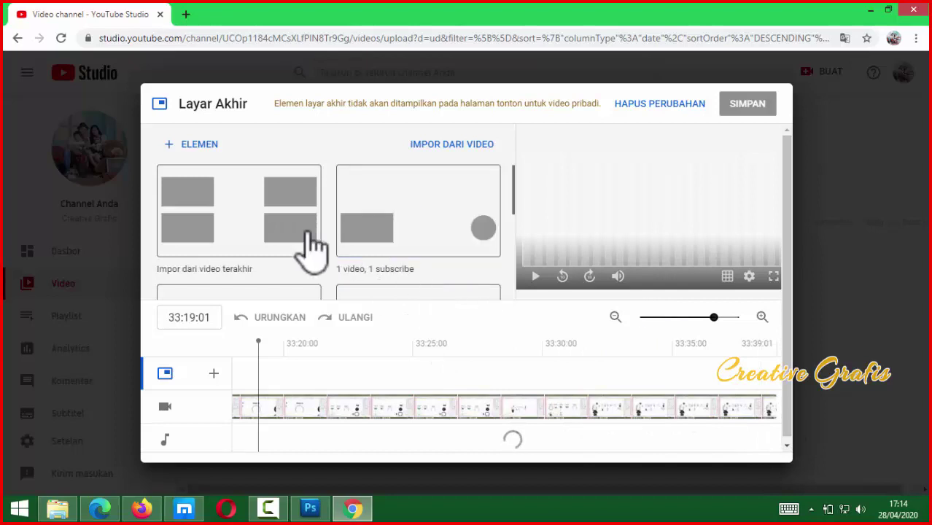
Review the end screen layouts, apply "Impor dari video terakhir" and save the end screen.
{"action": "scroll", "coordinate": [277, 238], "scroll_direction": "down", "scroll_amount": 1}
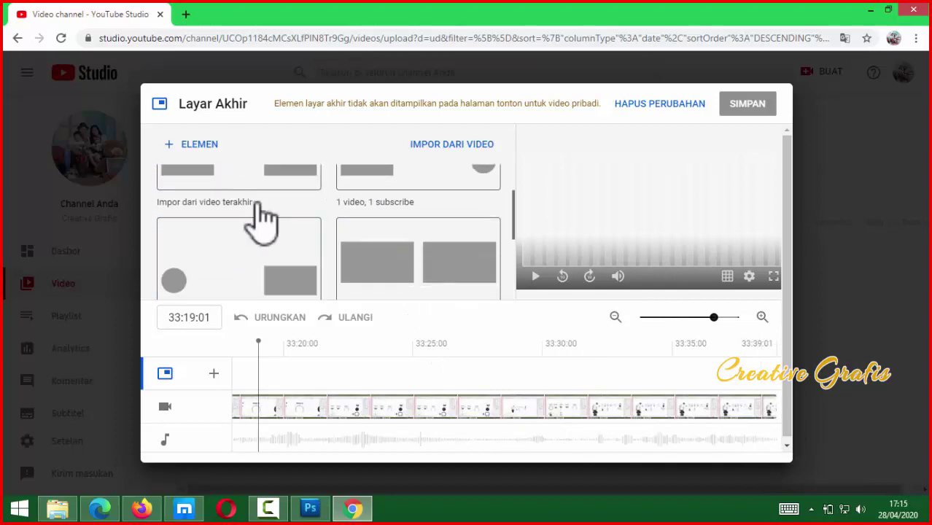
{"action": "scroll", "coordinate": [260, 222], "scroll_direction": "up", "scroll_amount": 1}
{"action": "scroll", "coordinate": [358, 232], "scroll_direction": "down", "scroll_amount": 1}
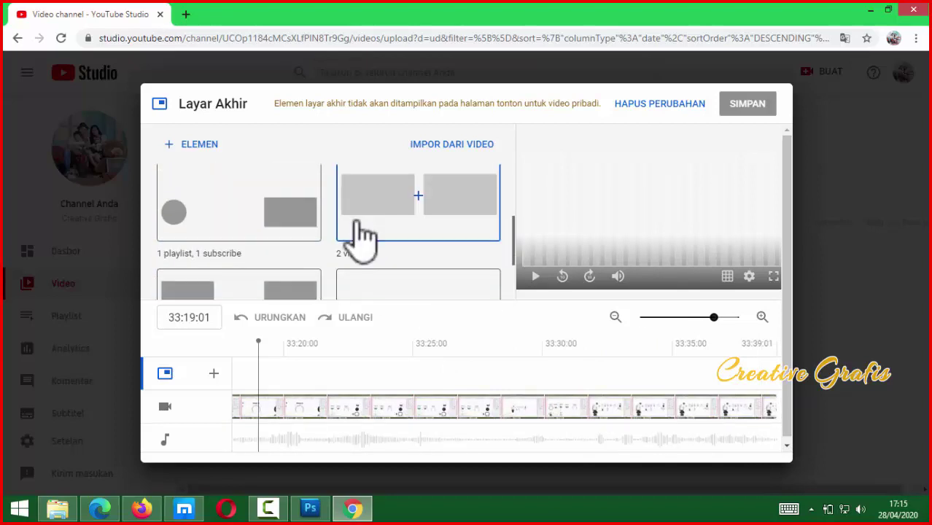
{"action": "scroll", "coordinate": [359, 235], "scroll_direction": "down", "scroll_amount": 2}
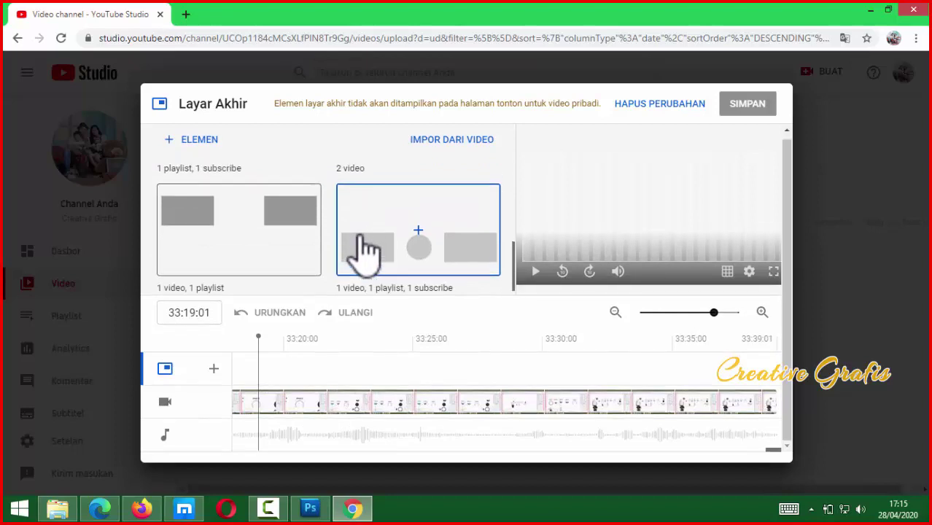
{"action": "scroll", "coordinate": [365, 248], "scroll_direction": "up", "scroll_amount": 3}
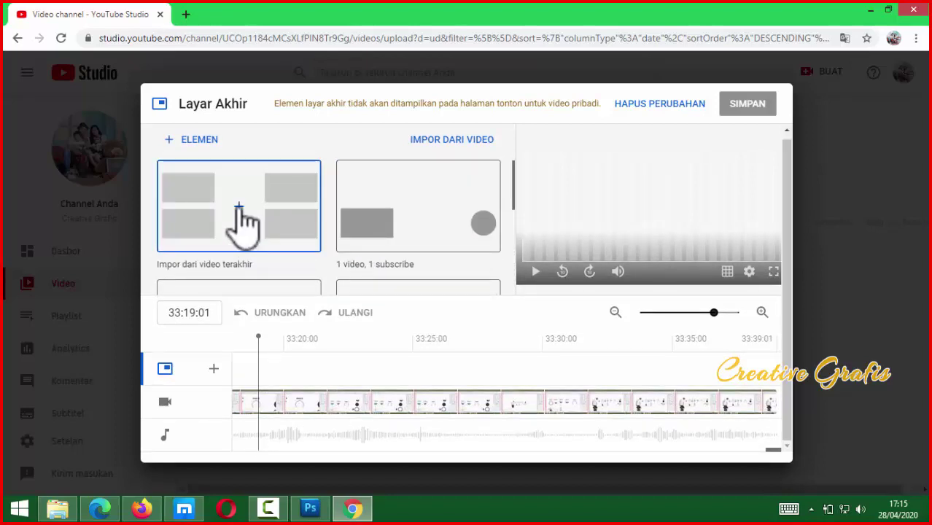
{"action": "left_click", "coordinate": [243, 226]}
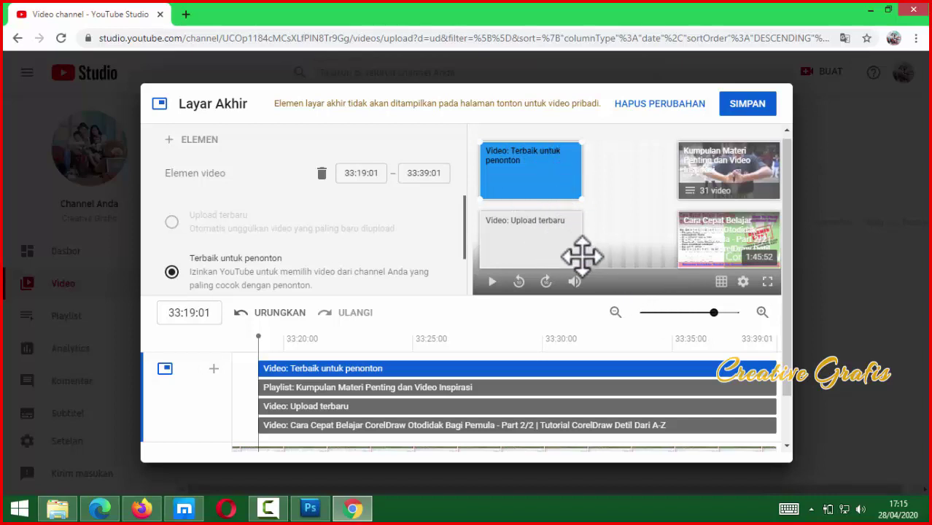
{"action": "left_click", "coordinate": [749, 104]}
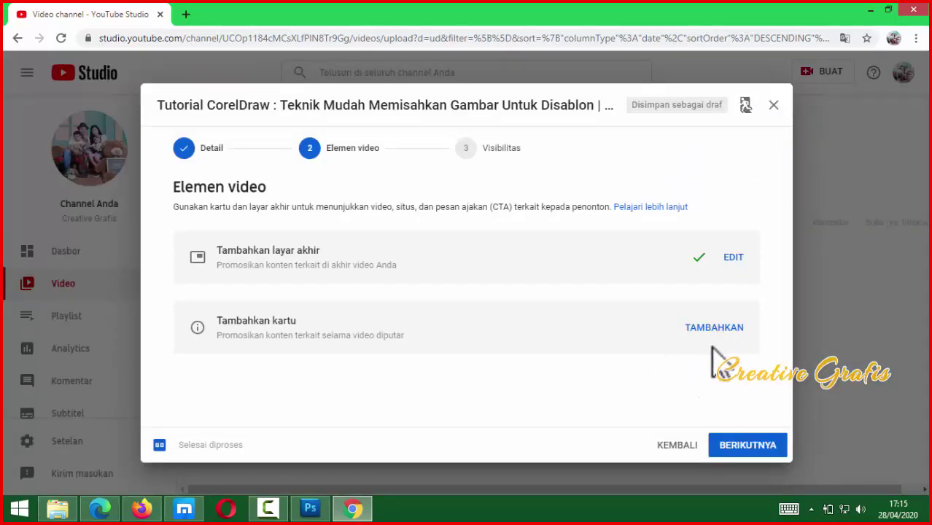
Open the card editor for the video and pause the preview at 0:13.
{"action": "left_click", "coordinate": [719, 330]}
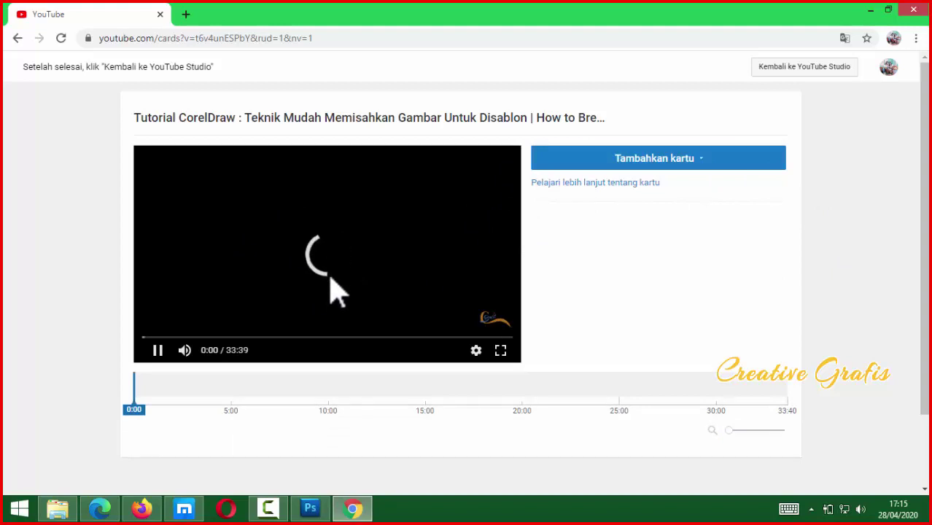
{"action": "left_click", "coordinate": [270, 511]}
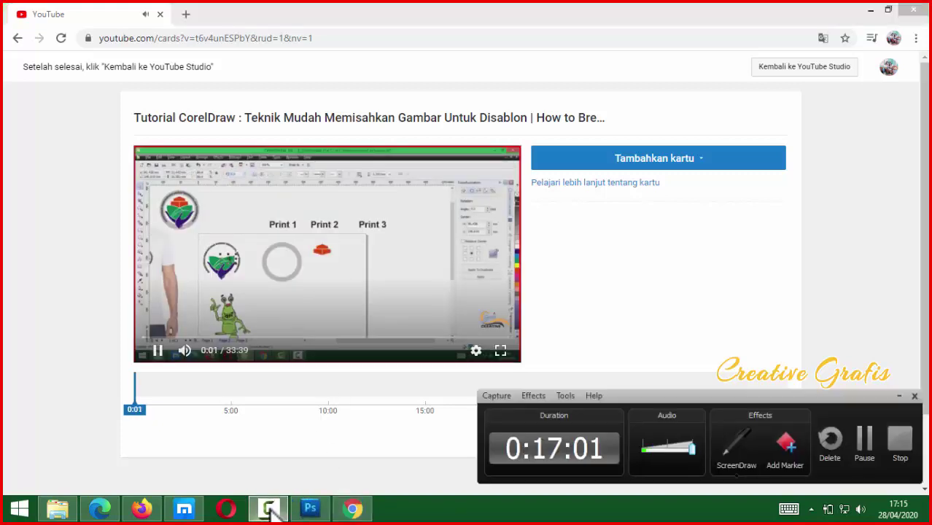
{"action": "left_click", "coordinate": [270, 510]}
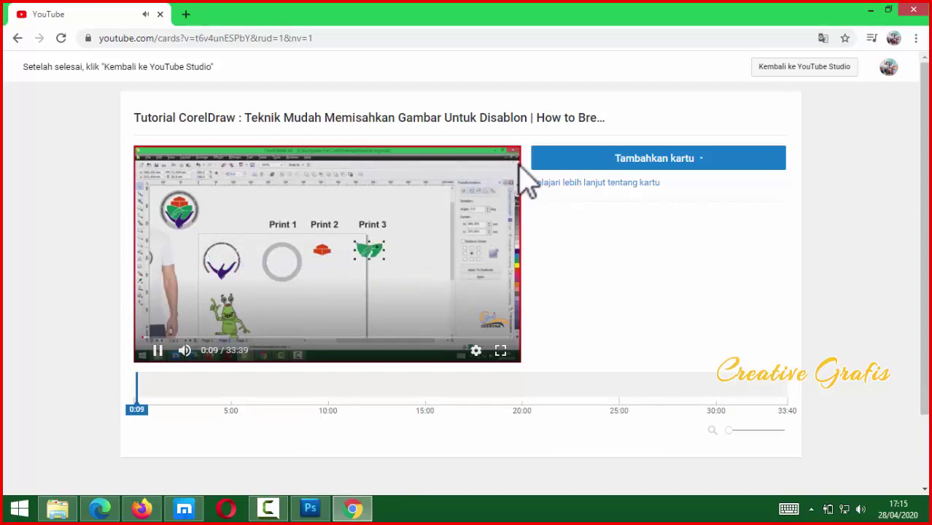
{"action": "left_click", "coordinate": [338, 285]}
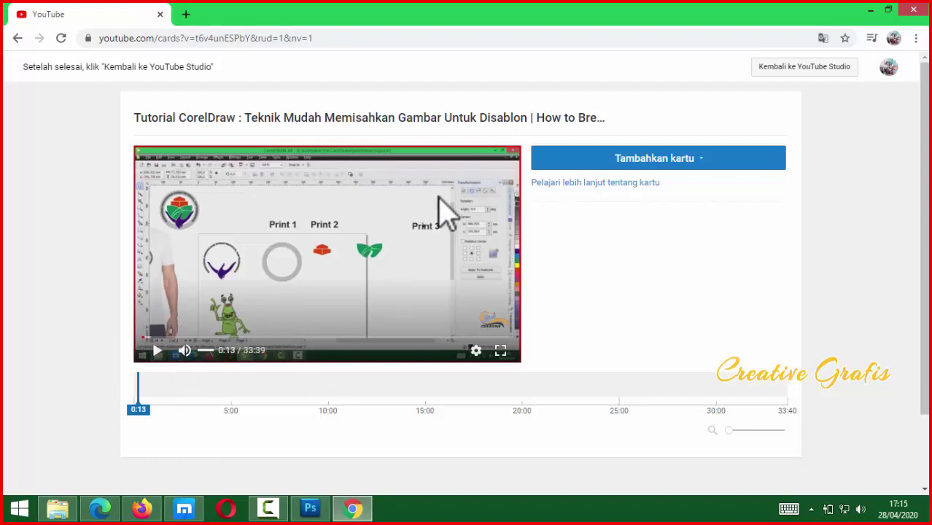
Add a card at 0:13 that promotes the playlist "Kumpulan Video Serba-Serbi dan Menakjubkan".
{"action": "left_click", "coordinate": [690, 159]}
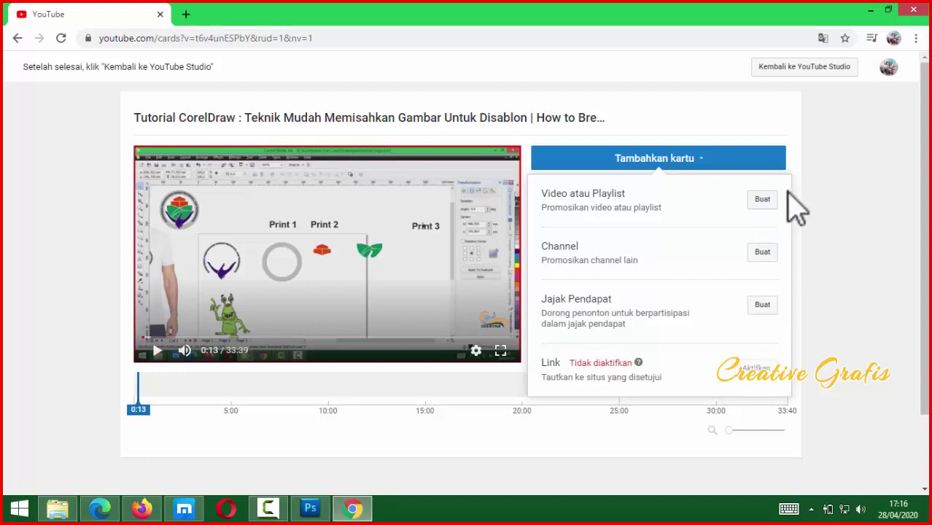
{"action": "left_click", "coordinate": [763, 201]}
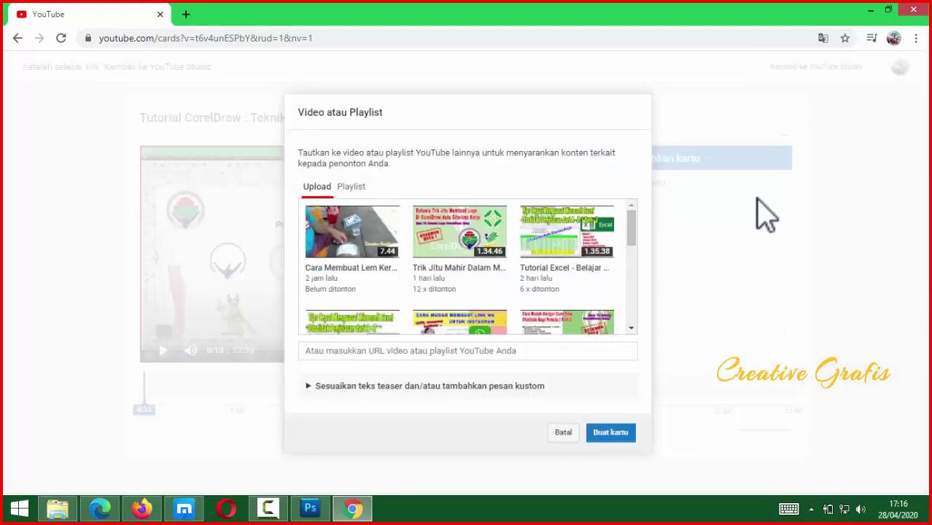
{"action": "left_click", "coordinate": [351, 188]}
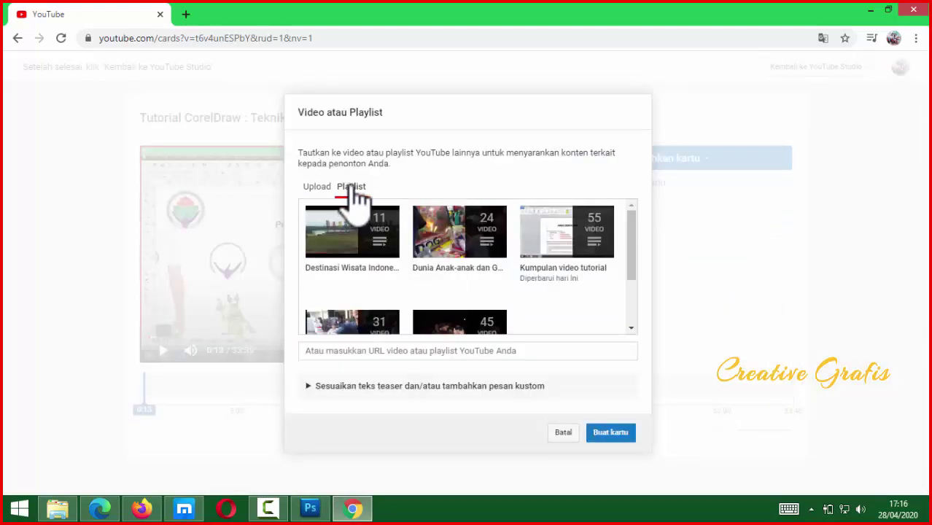
{"action": "scroll", "coordinate": [505, 328], "scroll_direction": "down", "scroll_amount": 2}
{"action": "left_click", "coordinate": [493, 313]}
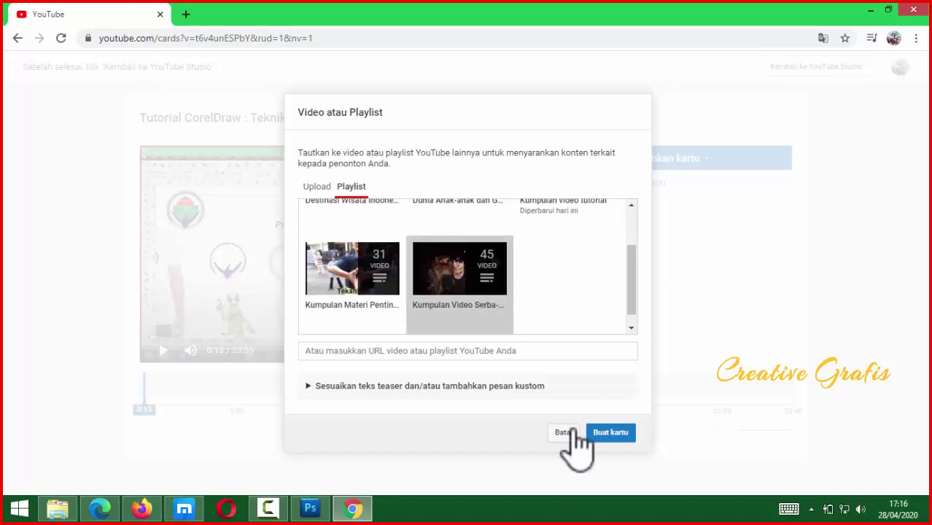
{"action": "left_click", "coordinate": [607, 434]}
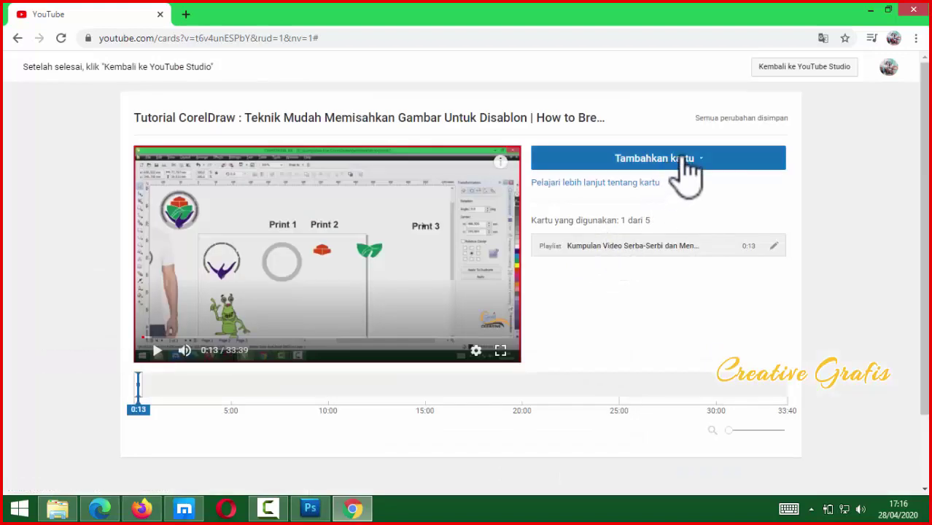
Add a second card at 0:13 that promotes the playlist "Destinasi Wisata Indonesia".
{"action": "left_click", "coordinate": [682, 162]}
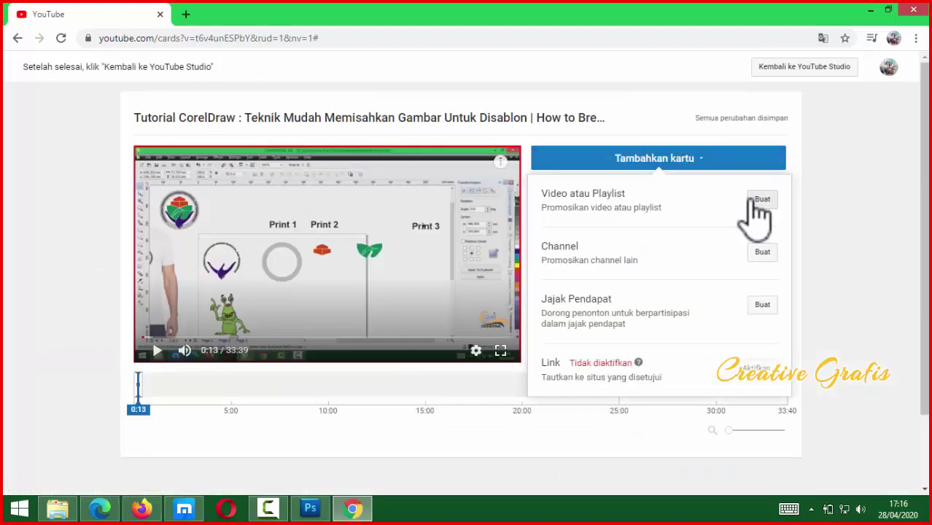
{"action": "left_click", "coordinate": [759, 200]}
{"action": "left_click", "coordinate": [352, 186]}
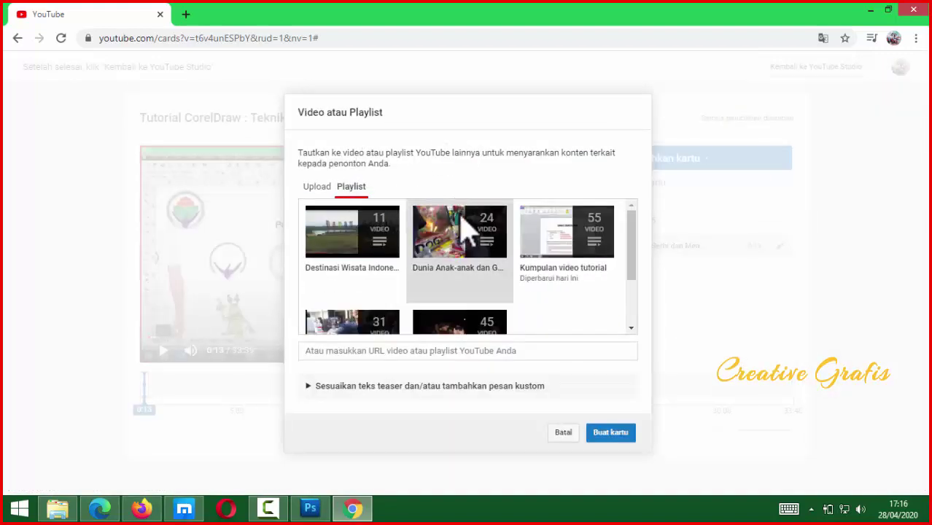
{"action": "left_click", "coordinate": [365, 252]}
{"action": "left_click", "coordinate": [606, 433]}
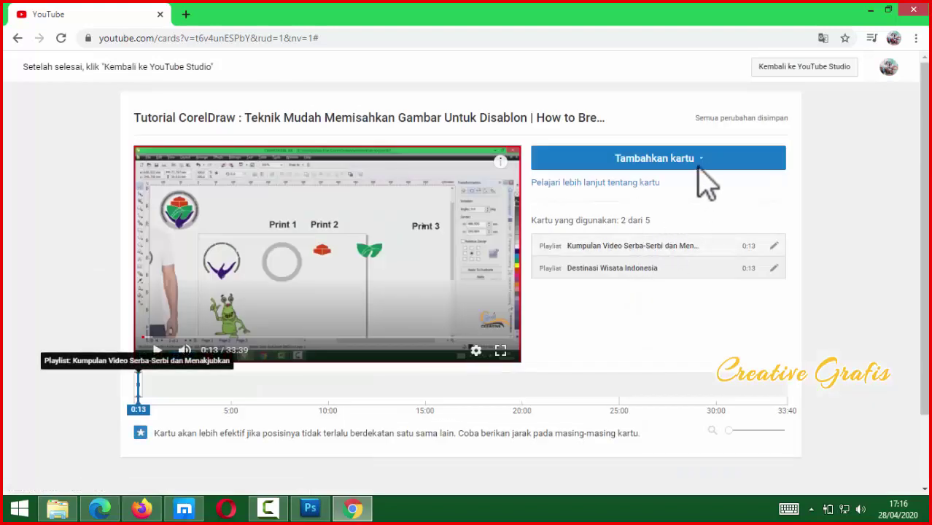
Add a third card that promotes the uploaded video "Cara Membuat Lem Kertas Super Kuat dan Murah".
{"action": "left_click", "coordinate": [702, 161]}
{"action": "left_click", "coordinate": [761, 202]}
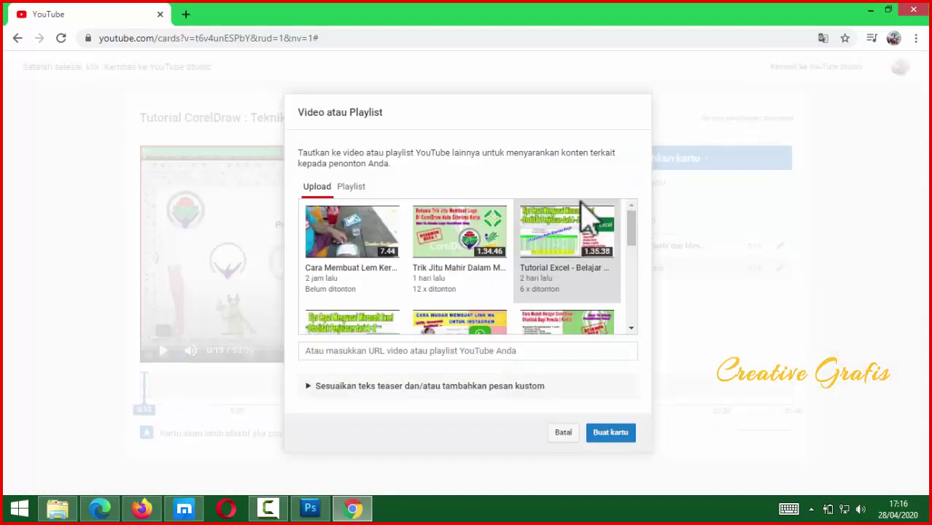
{"action": "left_click", "coordinate": [344, 260]}
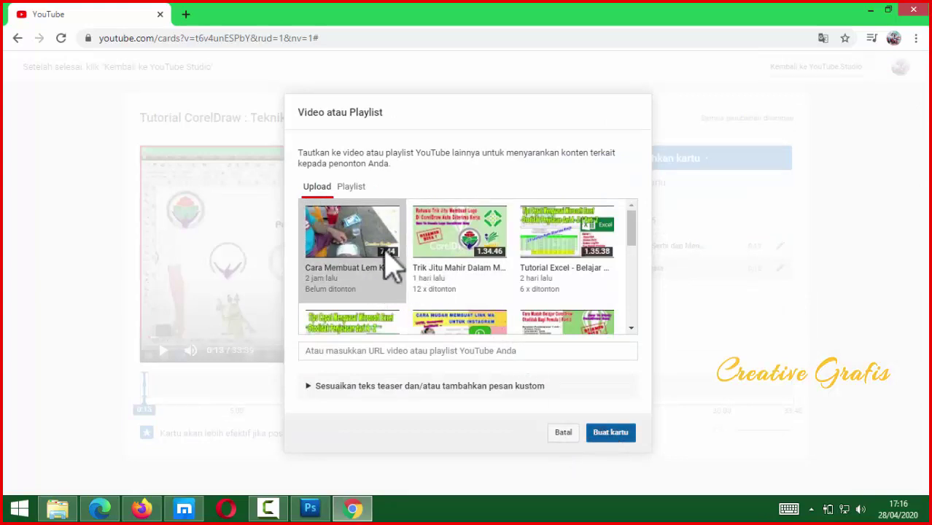
{"action": "left_click", "coordinate": [611, 435]}
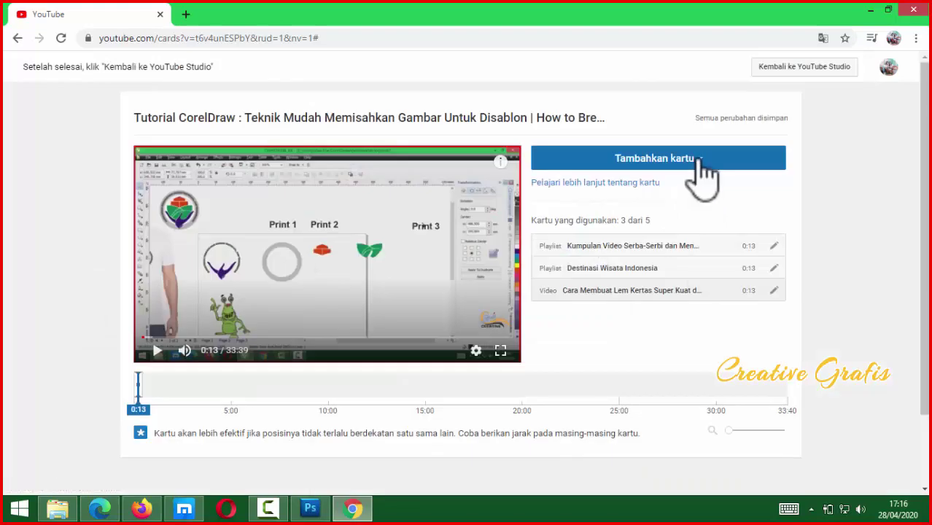
Add a fourth card that promotes the uploaded video "Trik Jitu Mahir Dalam Membuat Logo di CorelDraw".
{"action": "left_click", "coordinate": [698, 176]}
{"action": "left_click", "coordinate": [760, 203]}
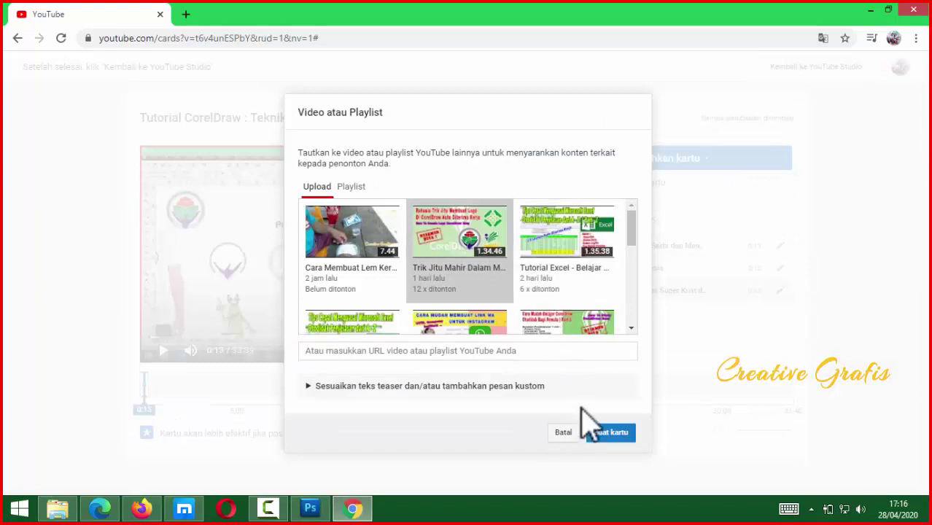
{"action": "left_click", "coordinate": [611, 433]}
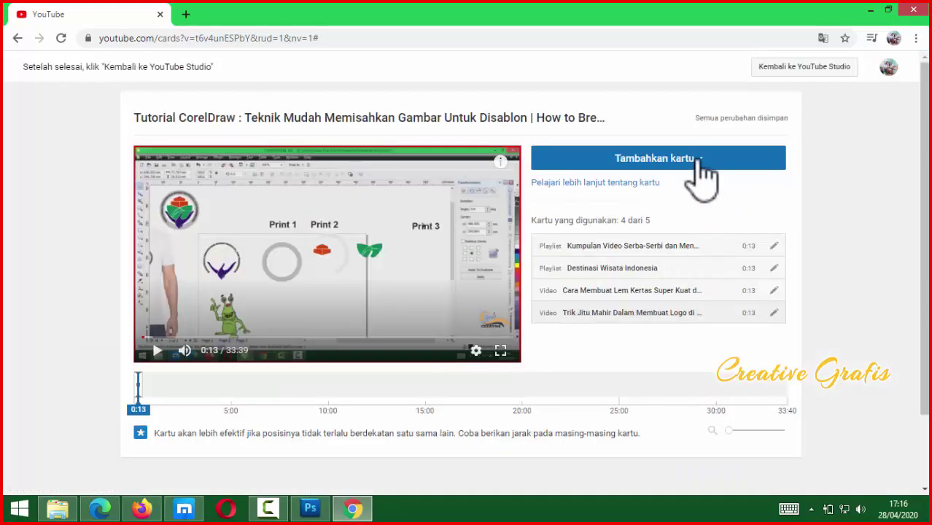
Add a fifth card that promotes the uploaded 40.18-long video starting with "Tutorial Photoshop : How to Create".
{"action": "left_click", "coordinate": [697, 163]}
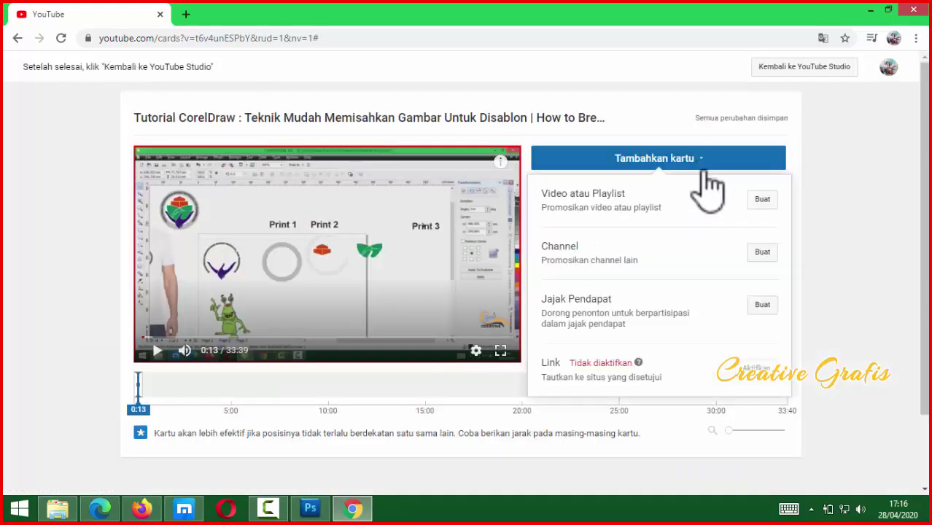
{"action": "left_click", "coordinate": [761, 198]}
{"action": "scroll", "coordinate": [499, 307], "scroll_direction": "down", "scroll_amount": 5}
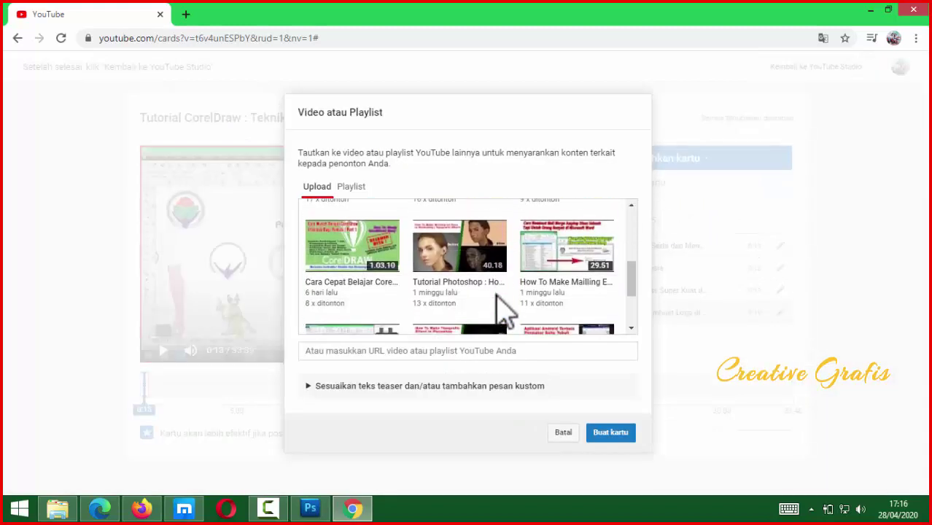
{"action": "left_click", "coordinate": [465, 276]}
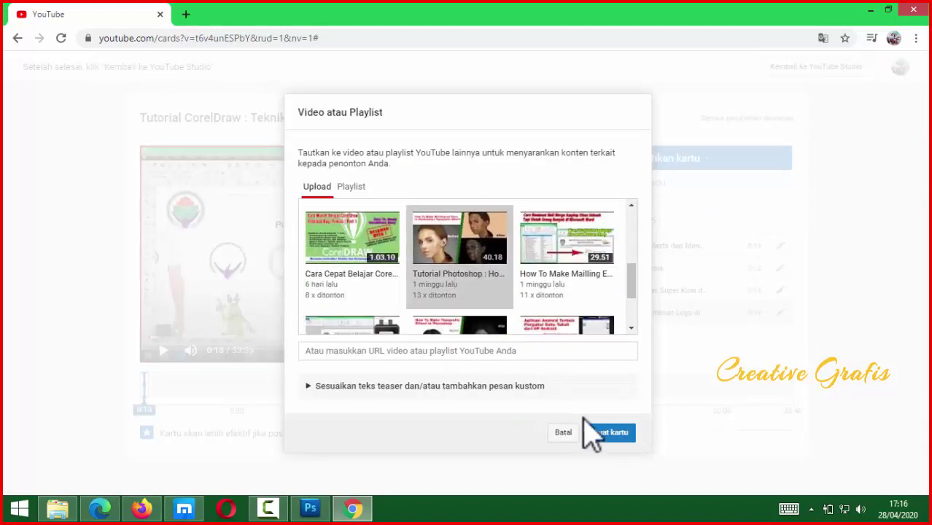
{"action": "left_click", "coordinate": [610, 432]}
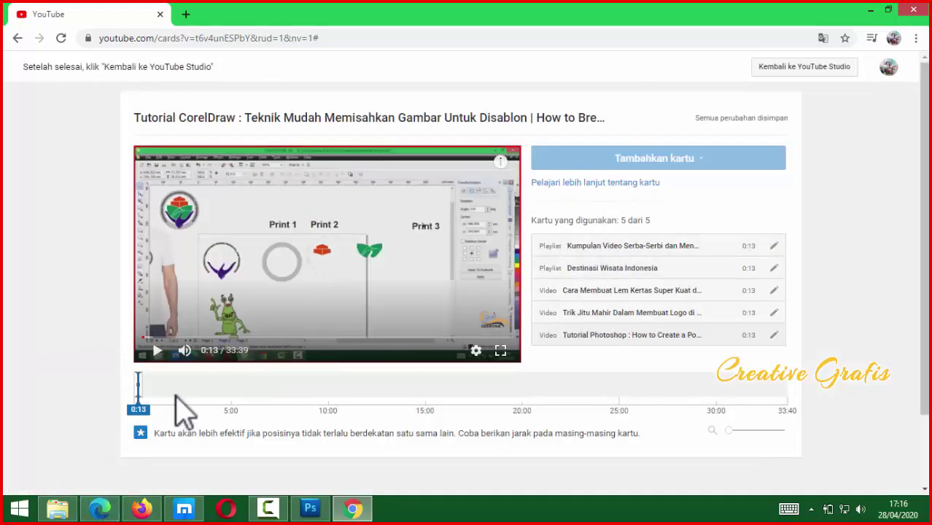
Spread the five cards along the timeline at 12:52, 17:21, 21:54, 25:49 and 29:28, and return to YouTube Studio.
{"action": "mouse_move", "coordinate": [138, 391]}
{"action": "left_mouse_down"}
{"action": "mouse_move", "coordinate": [537, 418]}
{"action": "mouse_move", "coordinate": [705, 416]}
{"action": "left_mouse_up"}
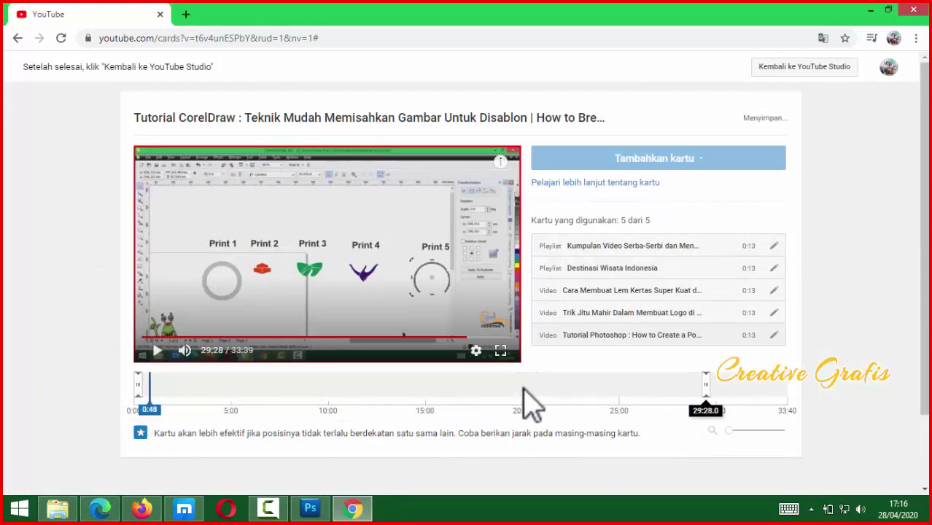
{"action": "left_click", "coordinate": [140, 399]}
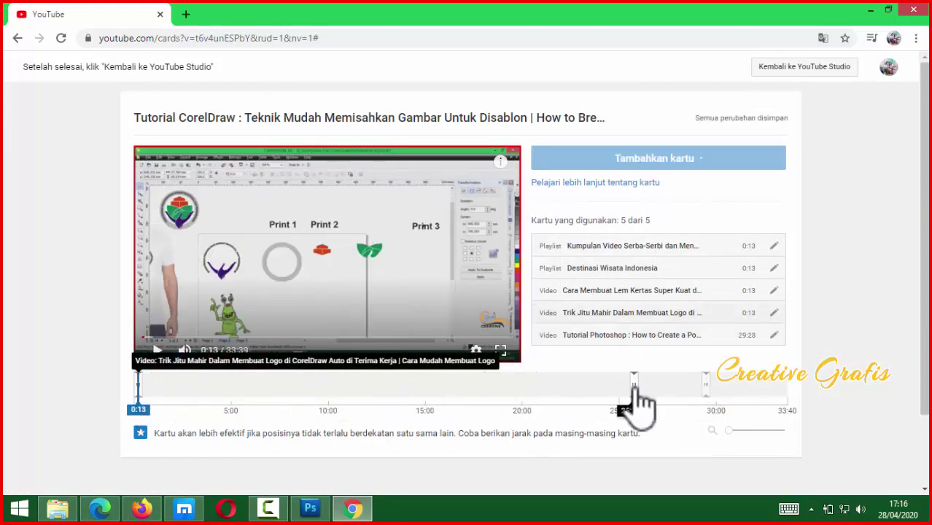
{"action": "mouse_move", "coordinate": [639, 401]}
{"action": "left_mouse_down"}
{"action": "mouse_move", "coordinate": [129, 375]}
{"action": "mouse_move", "coordinate": [142, 387]}
{"action": "left_mouse_up"}
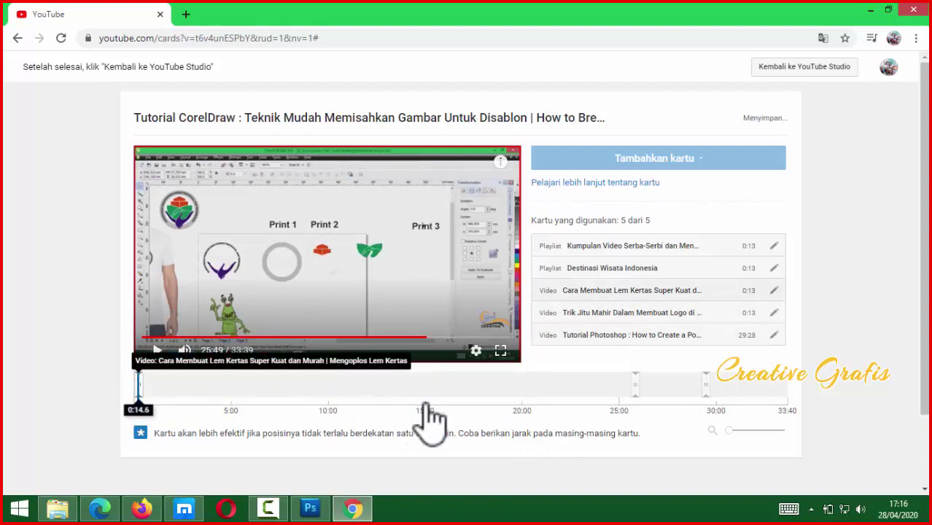
{"action": "left_click", "coordinate": [559, 398]}
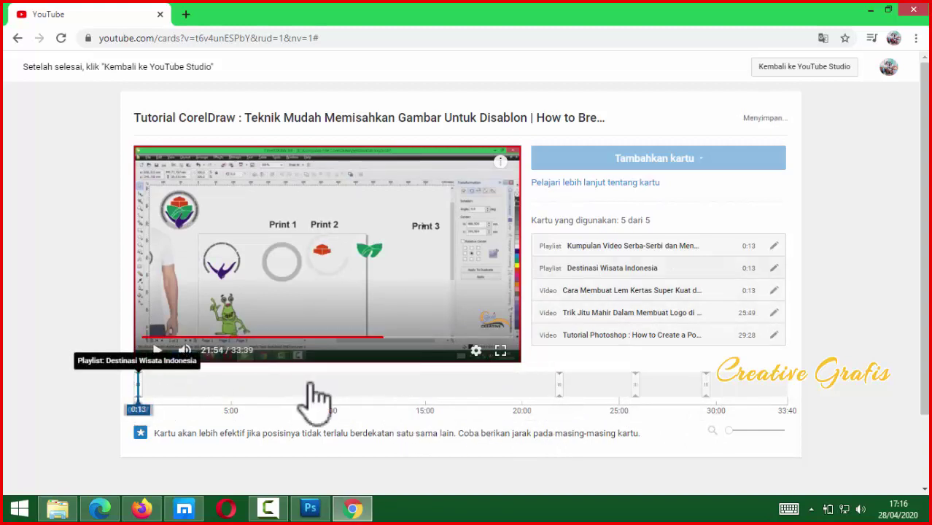
{"action": "left_click", "coordinate": [470, 401]}
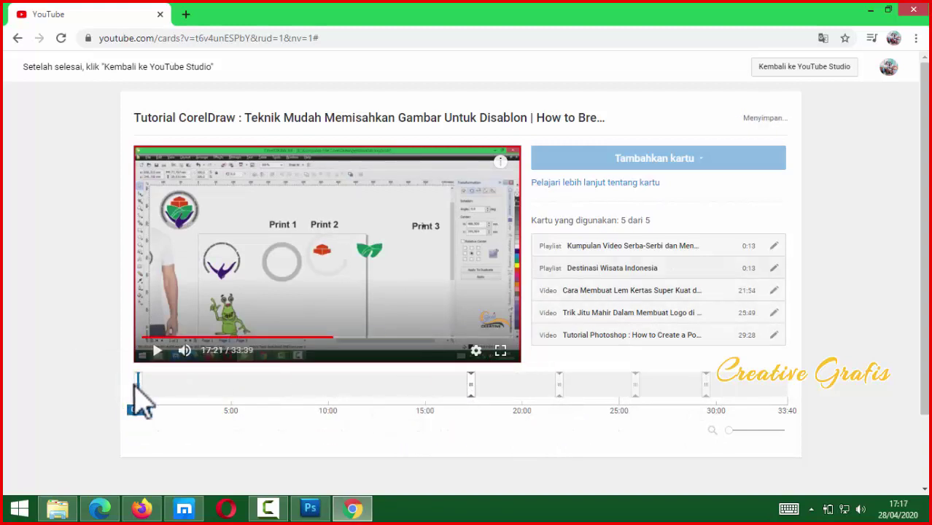
{"action": "left_click", "coordinate": [382, 409]}
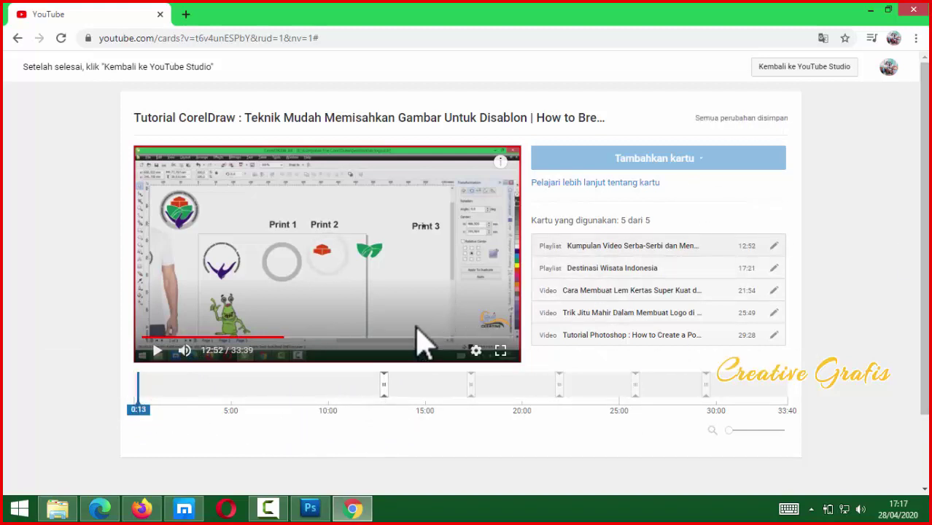
{"action": "mouse_move", "coordinate": [716, 124]}
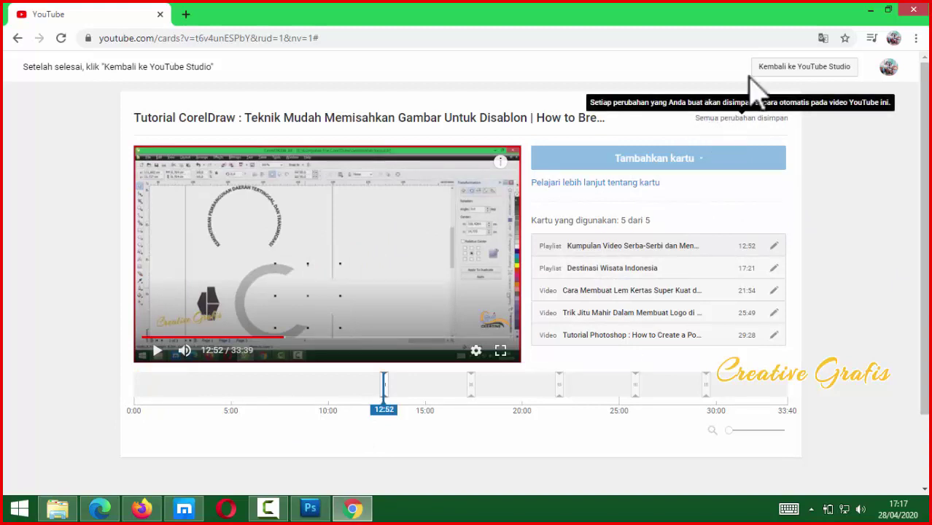
{"action": "left_click", "coordinate": [797, 71]}
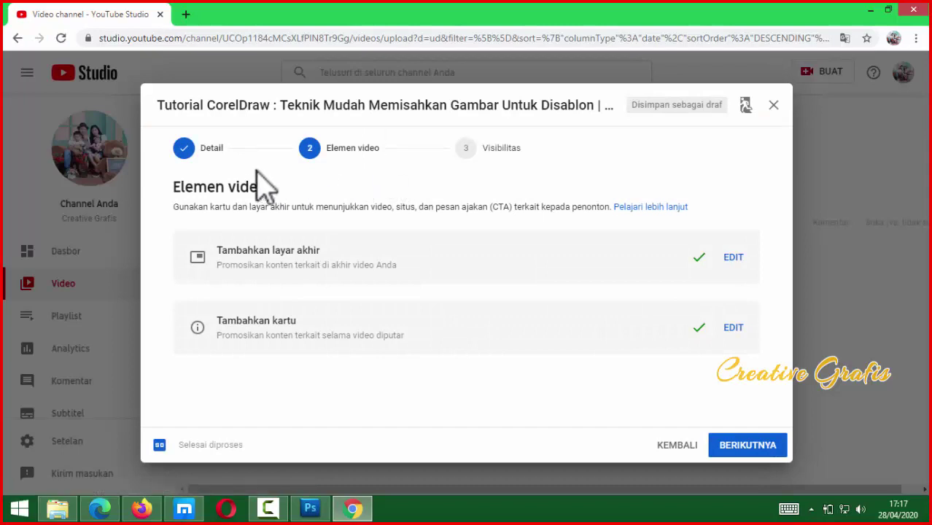
Add the hashtag "#caramembuatscreensablon" on a new line at the end of the video description in the details.
{"action": "left_click", "coordinate": [218, 159]}
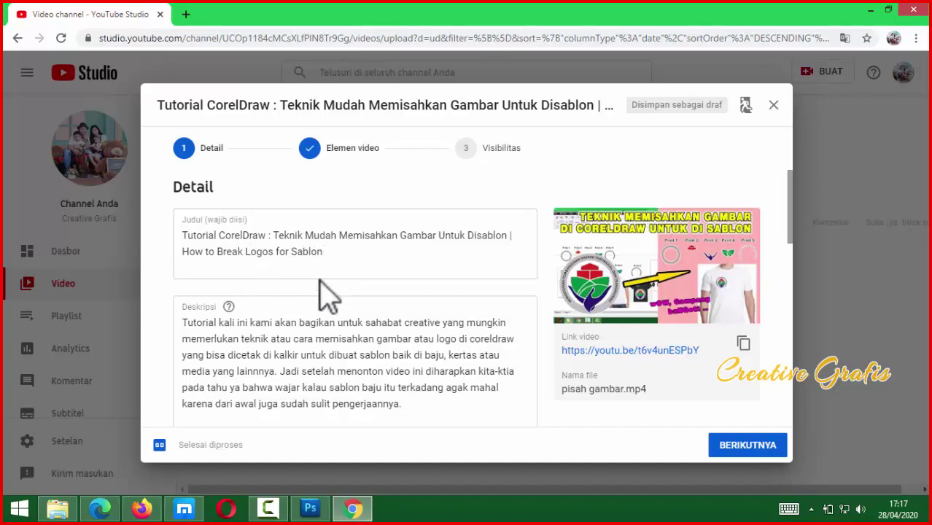
{"action": "scroll", "coordinate": [277, 302], "scroll_direction": "down", "scroll_amount": 1}
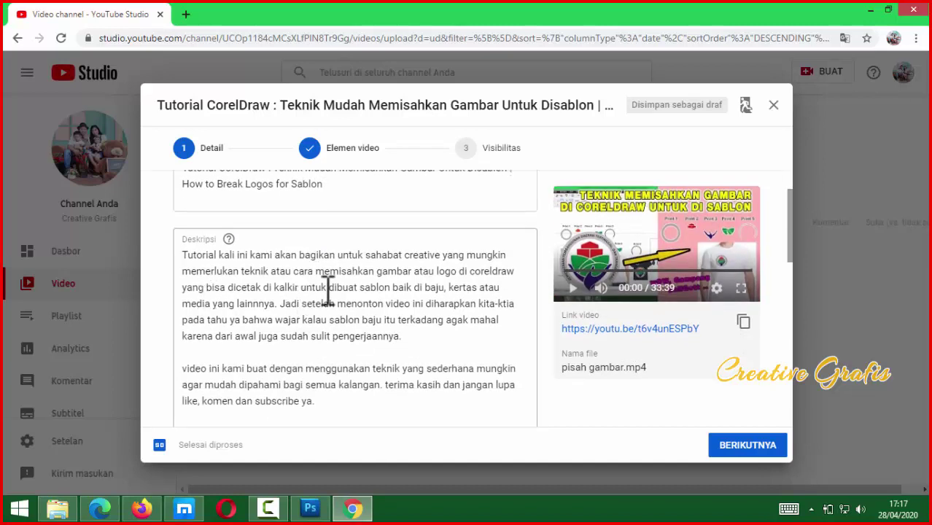
{"action": "scroll", "coordinate": [435, 310], "scroll_direction": "down", "scroll_amount": 1}
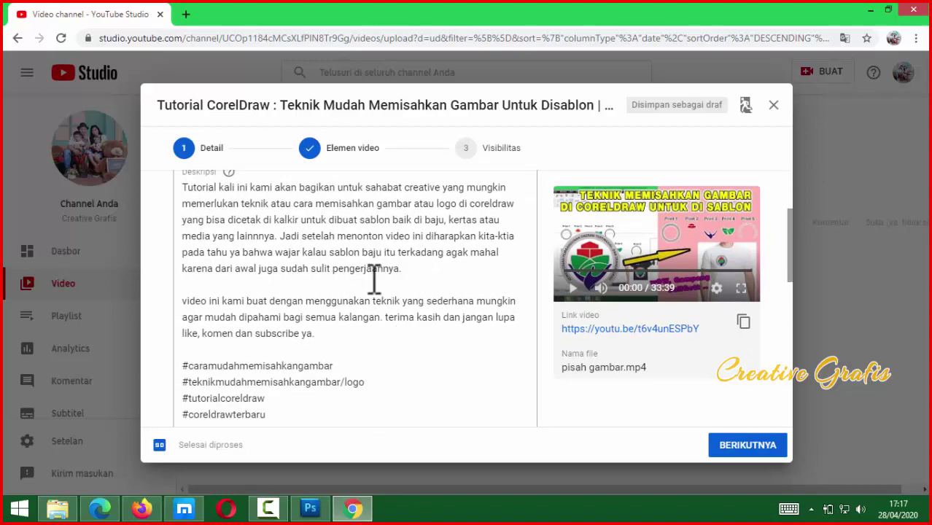
{"action": "scroll", "coordinate": [292, 277], "scroll_direction": "down", "scroll_amount": 1}
{"action": "scroll", "coordinate": [275, 312], "scroll_direction": "down", "scroll_amount": 1}
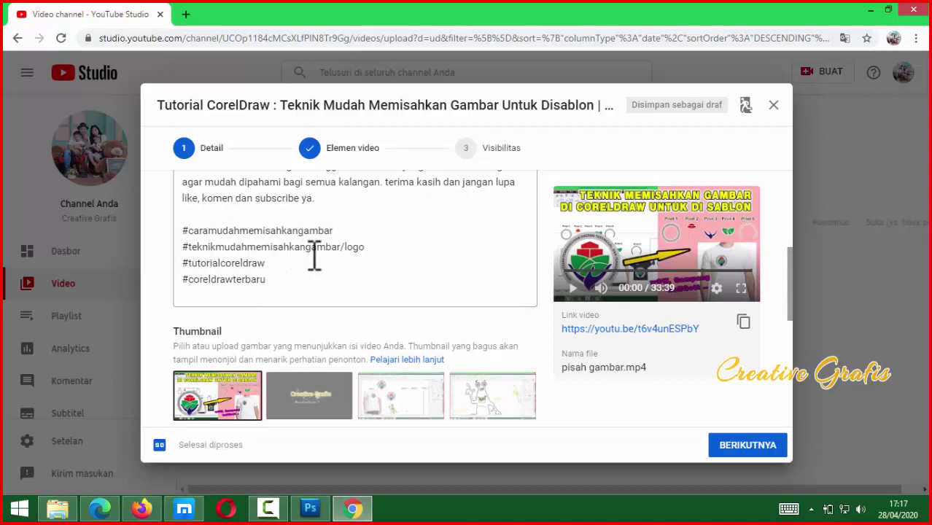
{"action": "left_click", "coordinate": [350, 229]}
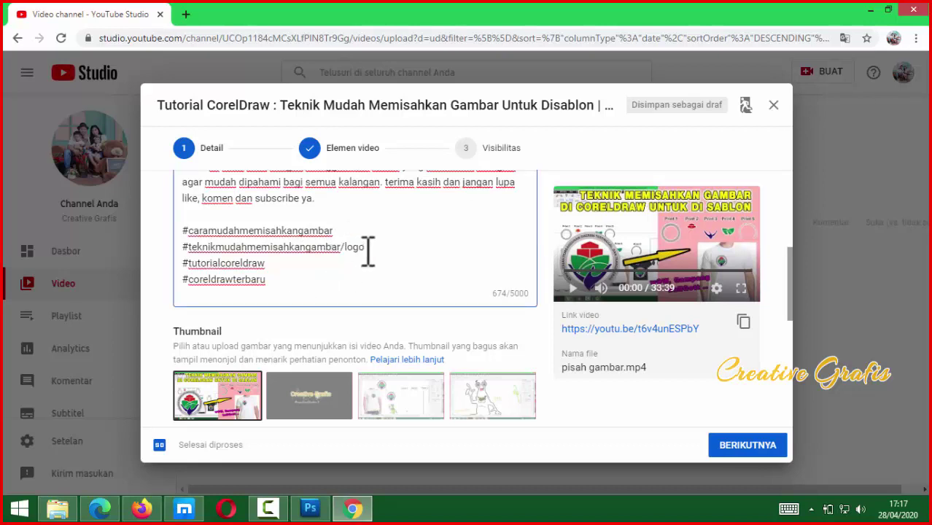
{"action": "left_click", "coordinate": [286, 279]}
{"action": "key", "text": "Return"}
{"action": "type", "text": "#caramembuatscreensablon"}
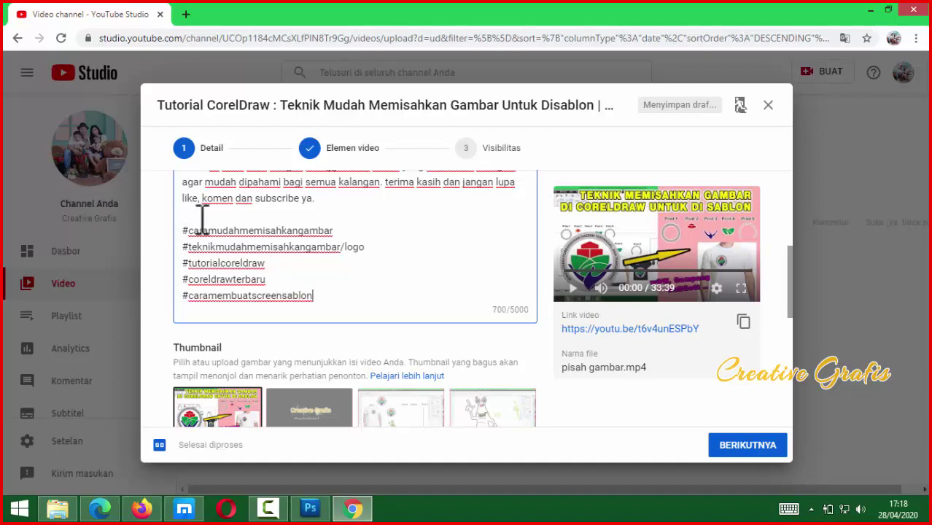
Check the remaining details and video elements, and publish the video with public visibility.
{"action": "scroll", "coordinate": [219, 365], "scroll_direction": "down", "scroll_amount": 1}
{"action": "scroll", "coordinate": [241, 358], "scroll_direction": "down", "scroll_amount": 4}
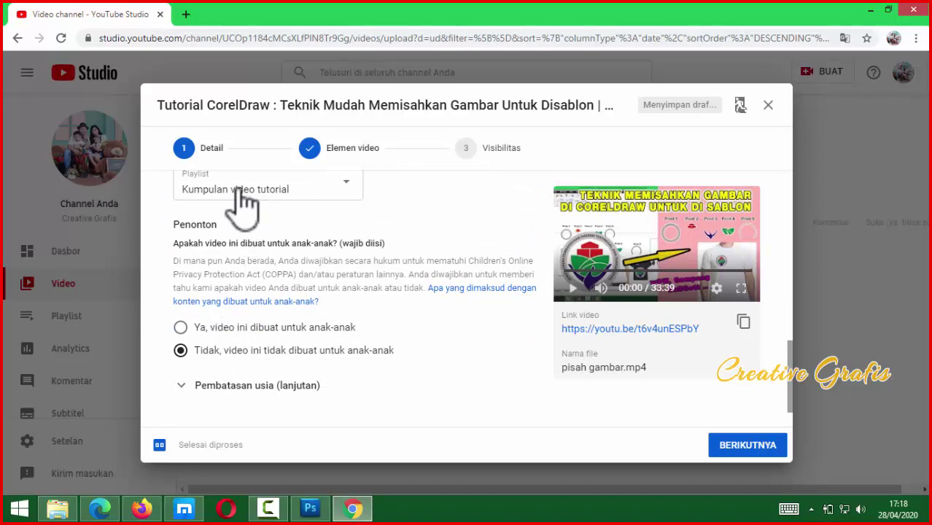
{"action": "scroll", "coordinate": [290, 348], "scroll_direction": "up", "scroll_amount": 1}
{"action": "scroll", "coordinate": [292, 358], "scroll_direction": "down", "scroll_amount": 1}
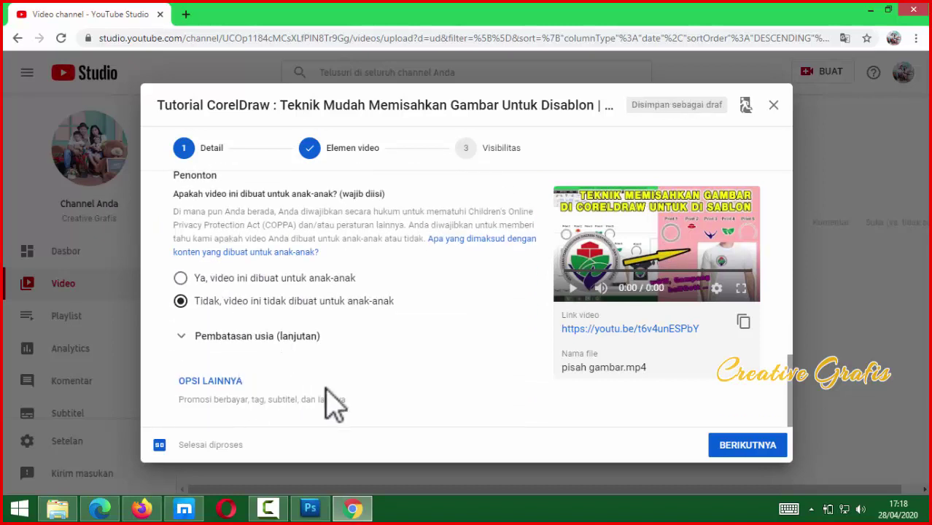
{"action": "left_click", "coordinate": [354, 150]}
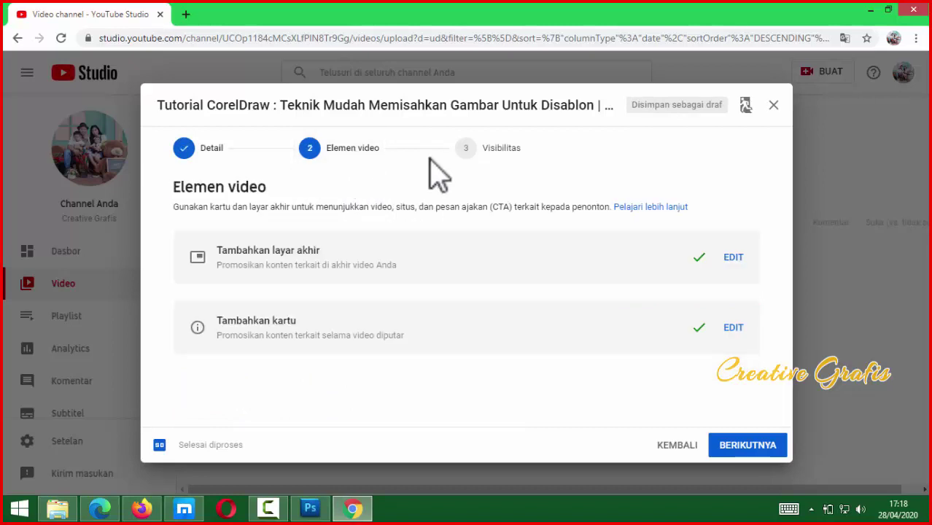
{"action": "left_click", "coordinate": [500, 149]}
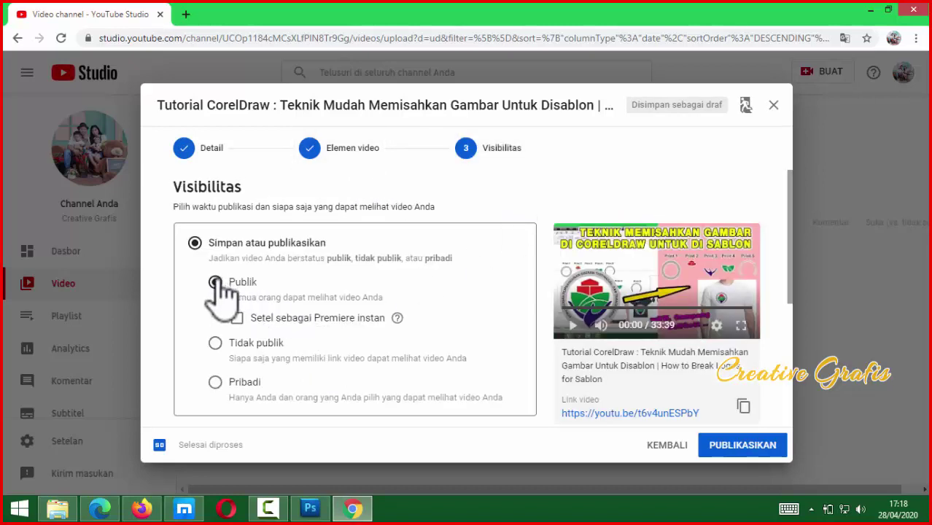
{"action": "left_click", "coordinate": [743, 446]}
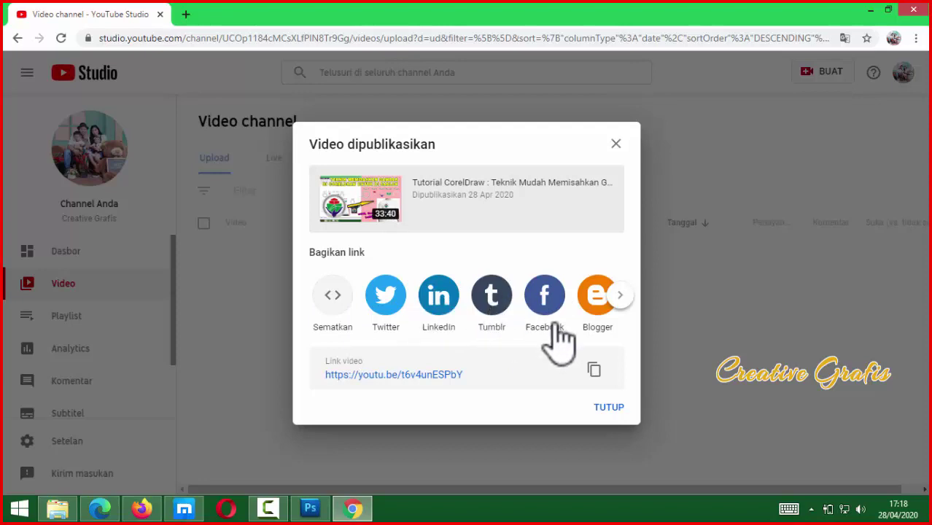
Open the Facebook and Twitter share pages for the published video.
{"action": "left_click", "coordinate": [548, 302]}
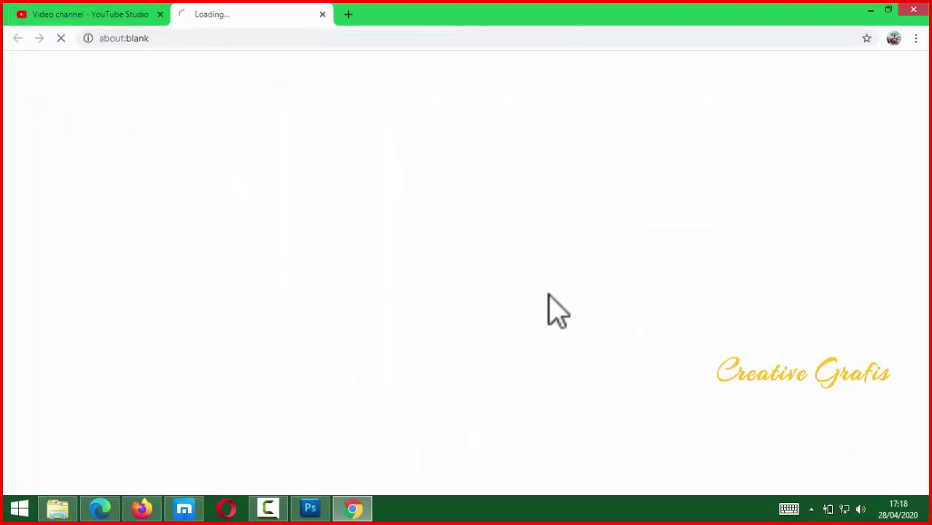
{"action": "left_click", "coordinate": [51, 19]}
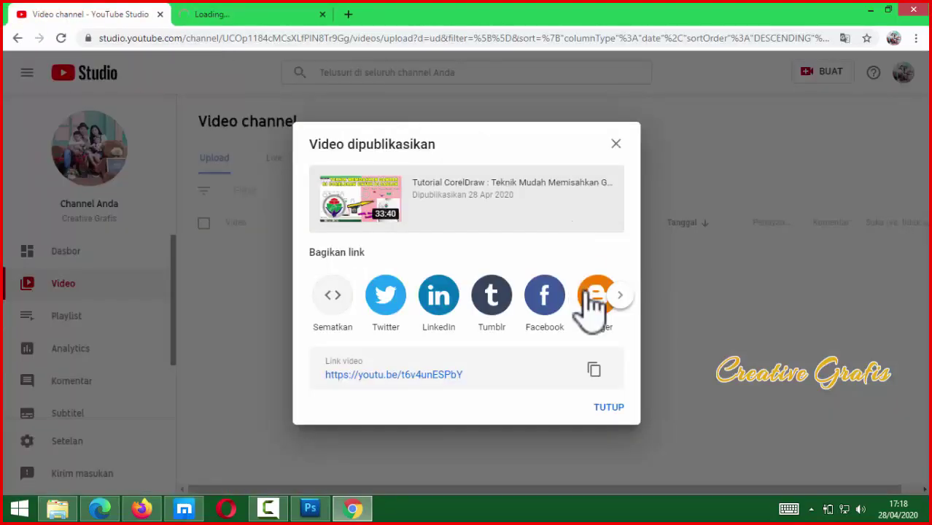
{"action": "left_click", "coordinate": [389, 300]}
{"action": "left_click", "coordinate": [138, 14]}
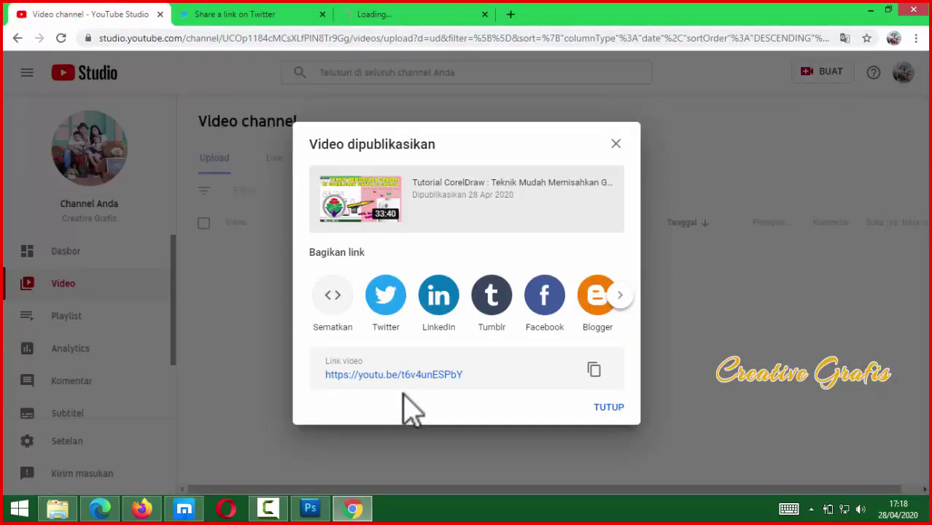
Copy the published video's link to the clipboard and open web.whatsapp.com in a new browser tab.
{"action": "left_click", "coordinate": [599, 370]}
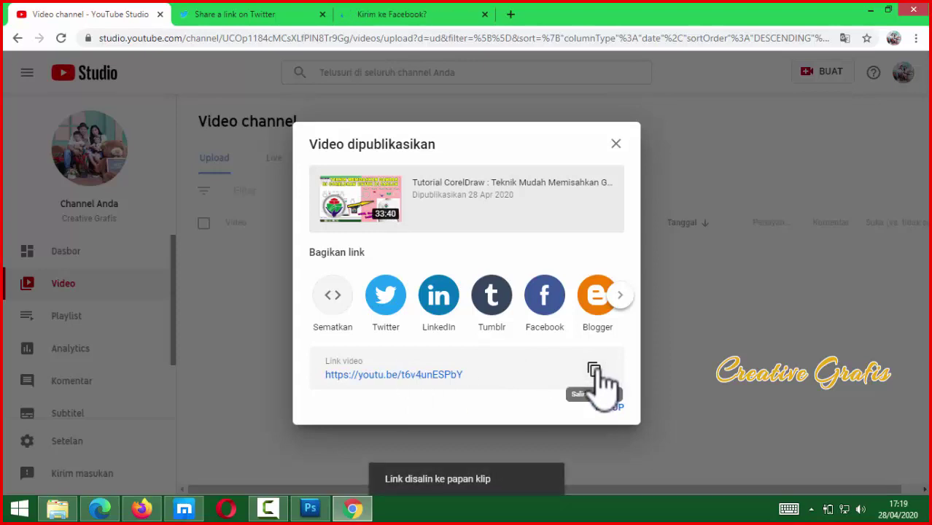
{"action": "left_click", "coordinate": [611, 410]}
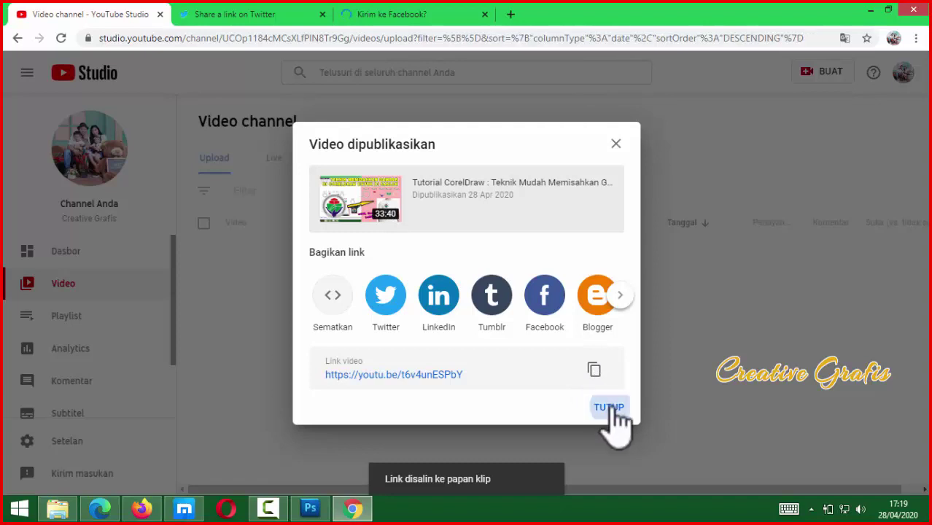
{"action": "left_click", "coordinate": [510, 15]}
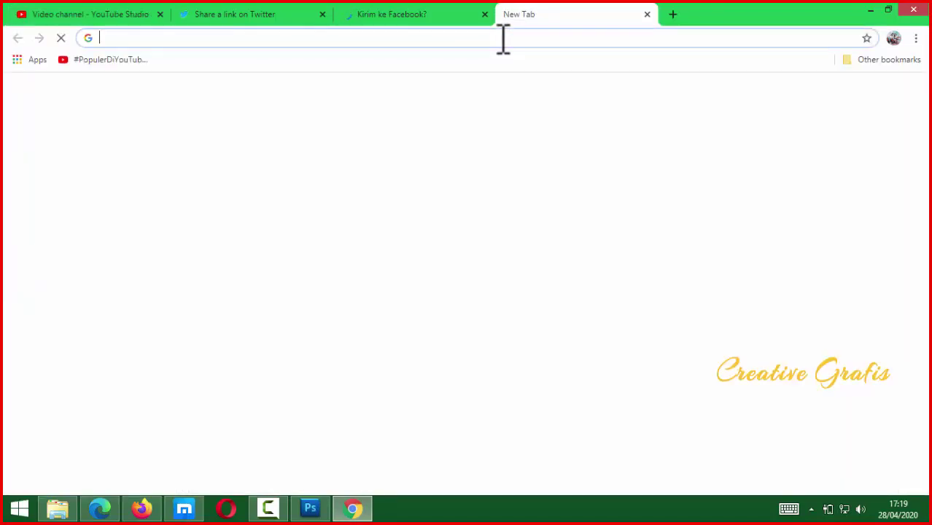
{"action": "type", "text": "web.whatsapp.com"}
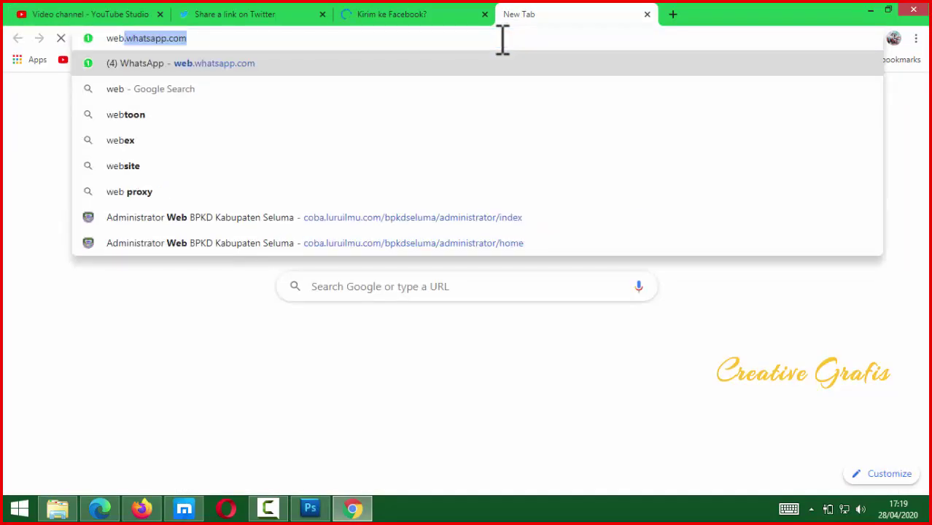
{"action": "key", "text": "Return"}
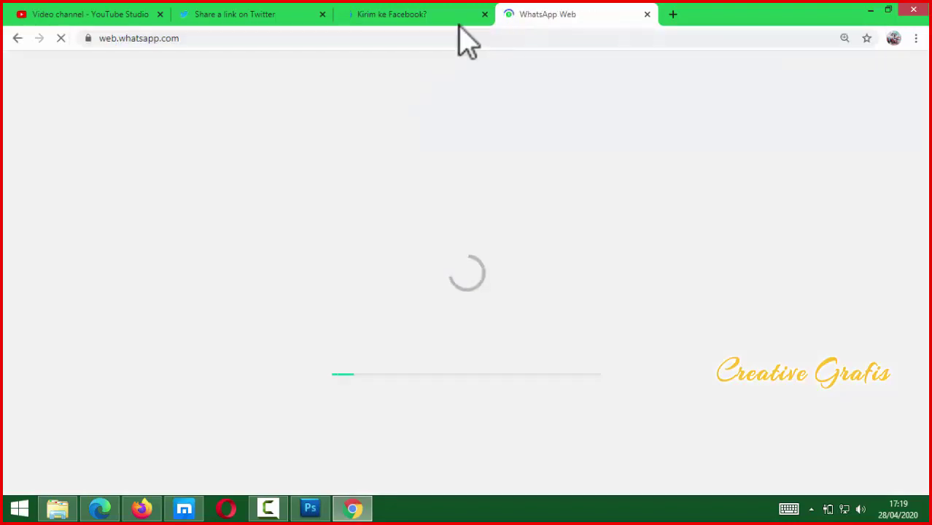
Post the prefilled tweet with the video link on the Twitter share page.
{"action": "left_click", "coordinate": [386, 16]}
{"action": "left_click", "coordinate": [246, 13]}
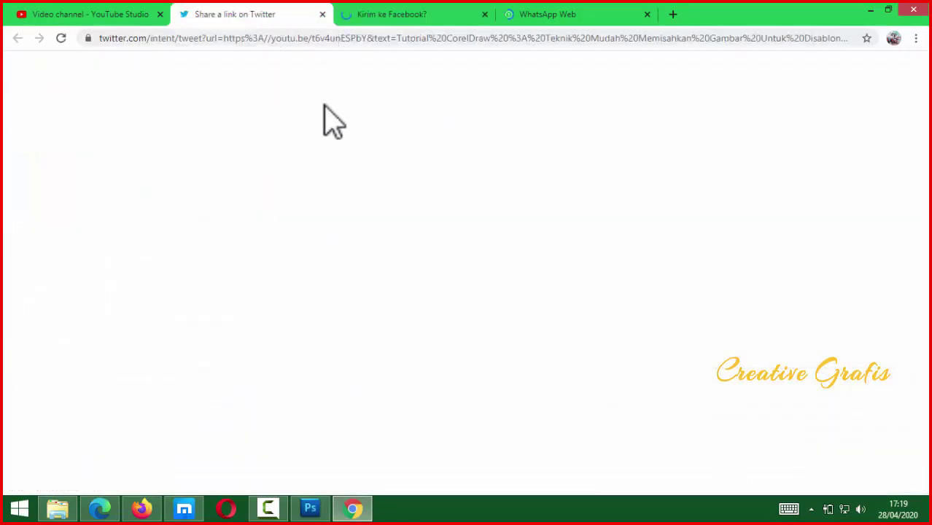
{"action": "left_click", "coordinate": [660, 186]}
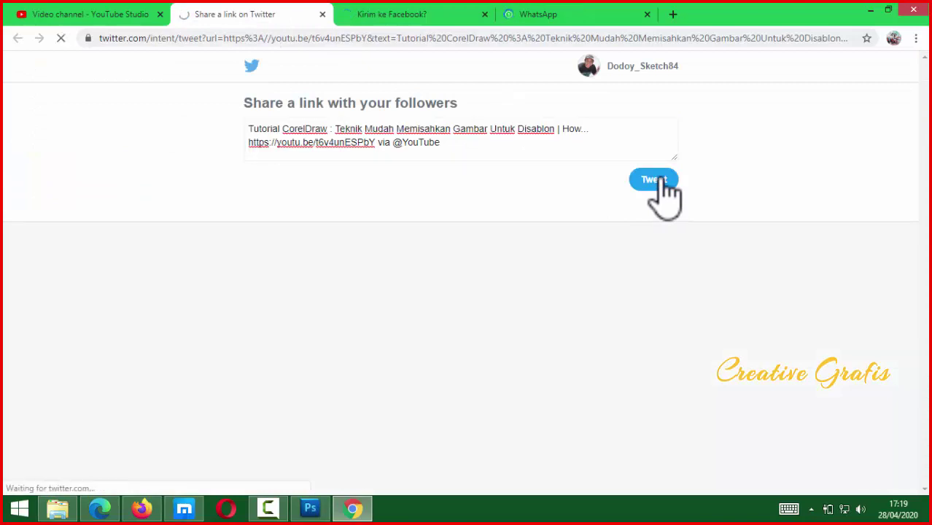
Post the video on Facebook with the caption "yuk belajar teknik memisahkan gambar/warna untuk sablon dari awal hingga akhir".
{"action": "left_click", "coordinate": [427, 16]}
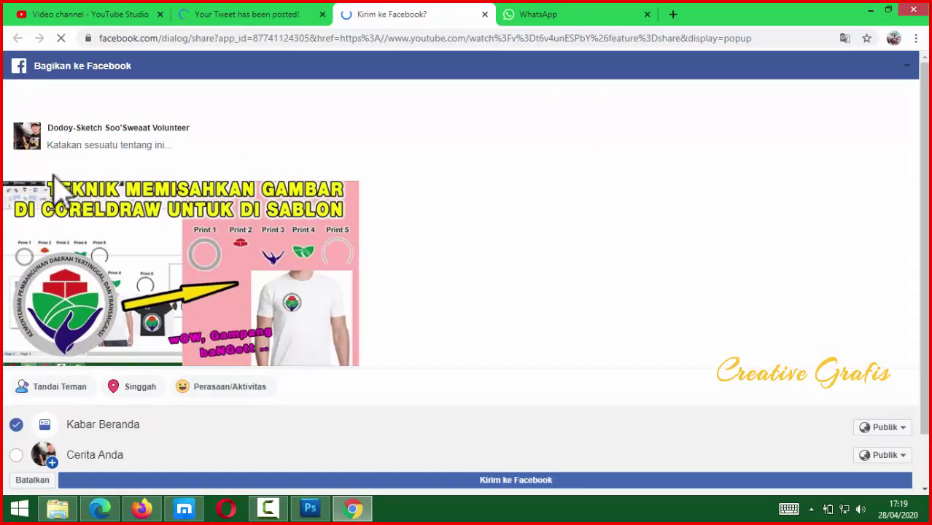
{"action": "left_click", "coordinate": [74, 151]}
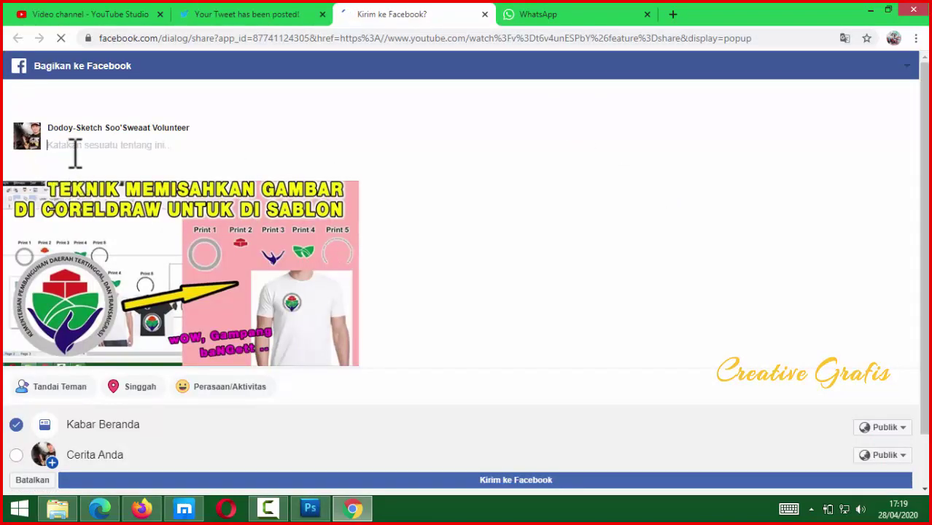
{"action": "type", "text": "yuk belajar teknik sablon dar"}
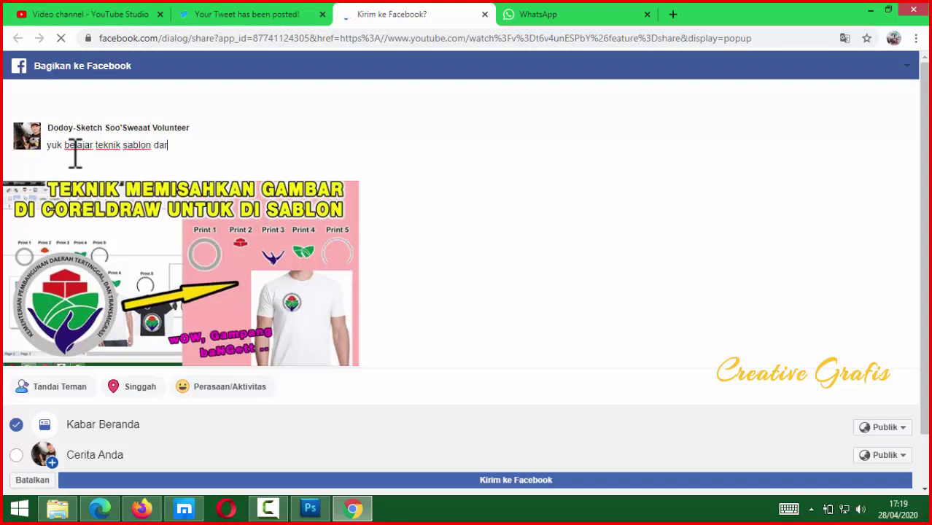
{"action": "type", "text": "i awal"}
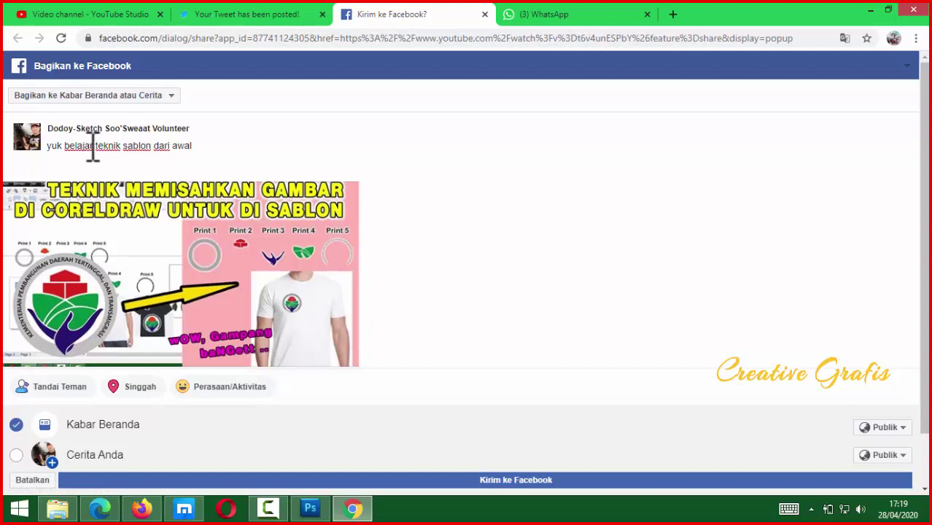
{"action": "left_click", "coordinate": [122, 146]}
{"action": "type", "text": "memisahkan gambar"}
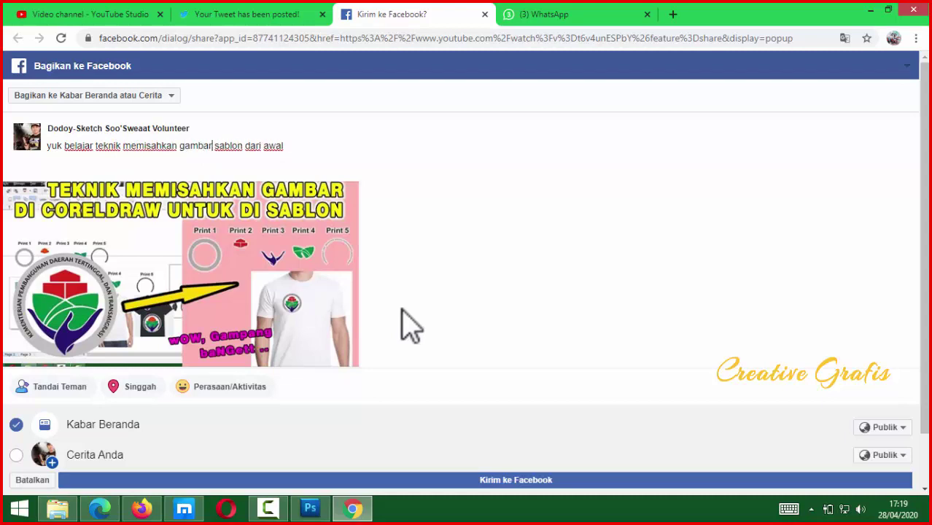
{"action": "type", "text": "/warna untuk"}
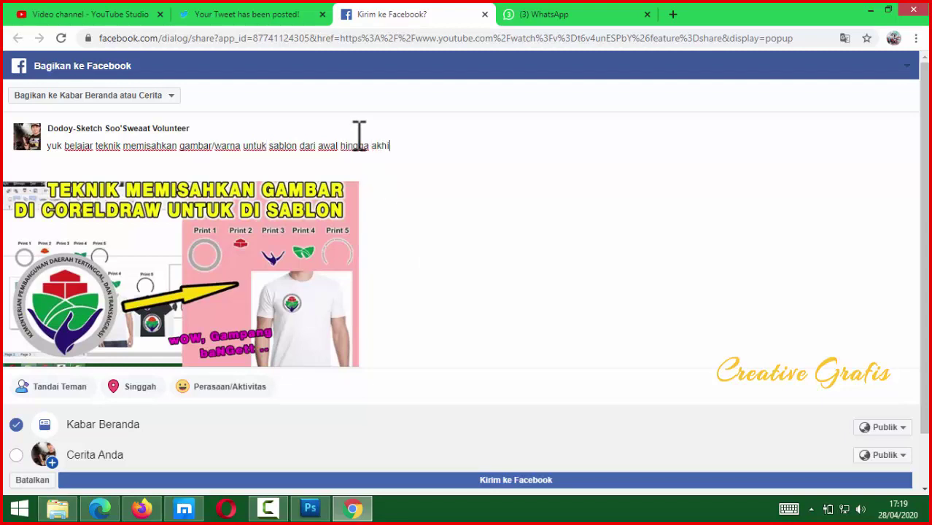
{"action": "left_click", "coordinate": [514, 480]}
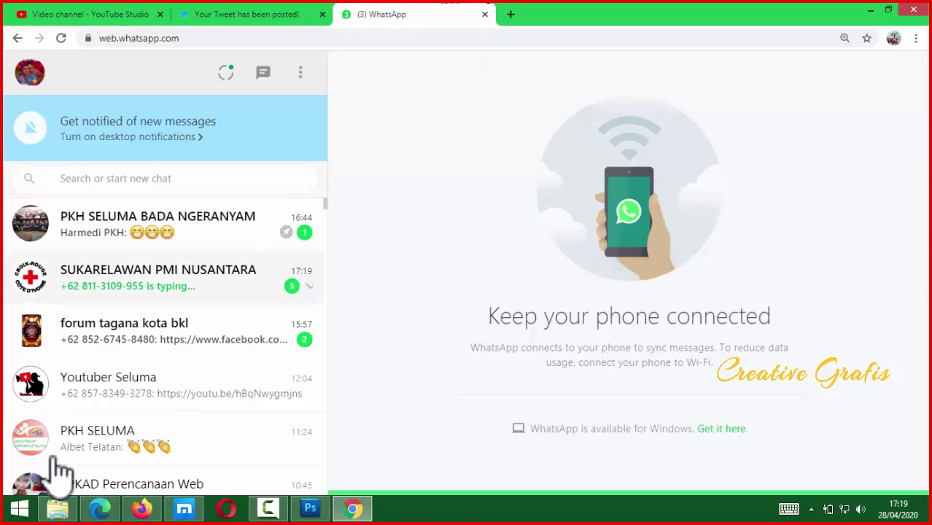
{"action": "scroll", "coordinate": [233, 365], "scroll_direction": "down", "scroll_amount": 2}
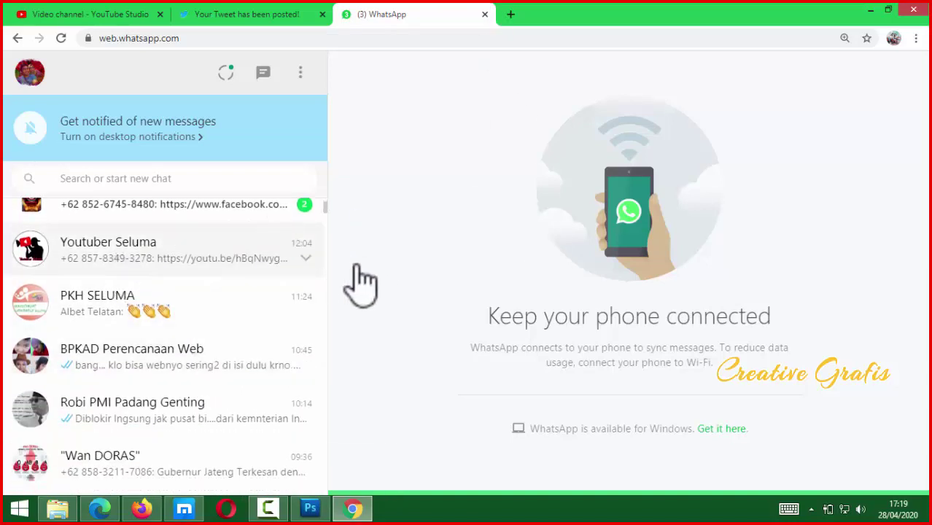
{"action": "left_click", "coordinate": [312, 267]}
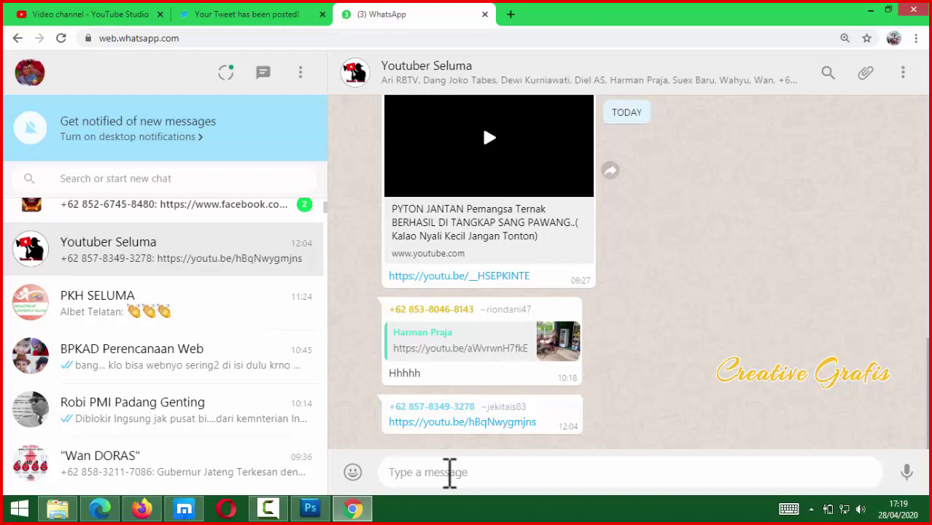
{"action": "type", "text": "https://youtu.be/t6v4unESPbY"}
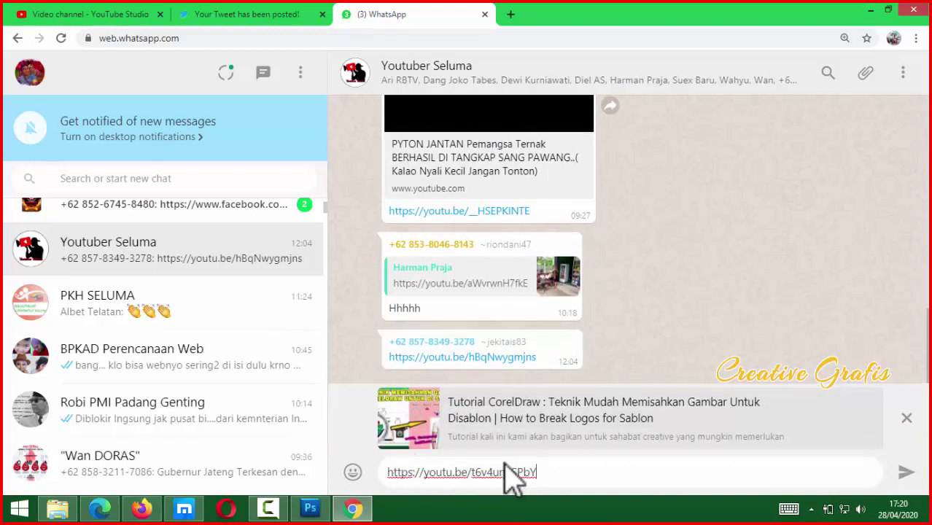
{"action": "key", "text": "Return"}
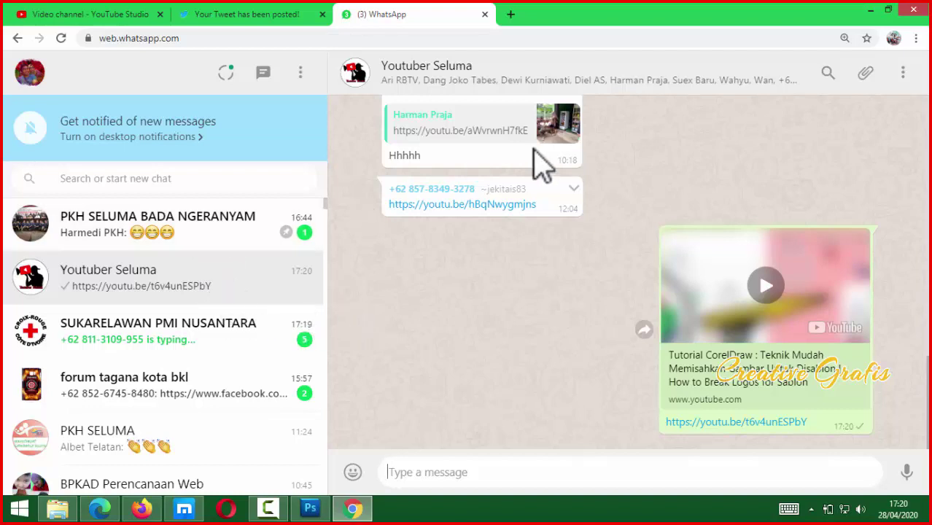
Return to YouTube Studio and open the details of the Double Exposure Effect - Photoshop Tutorial video from the channel's video list.
{"action": "left_click", "coordinate": [259, 15]}
{"action": "left_click", "coordinate": [102, 15]}
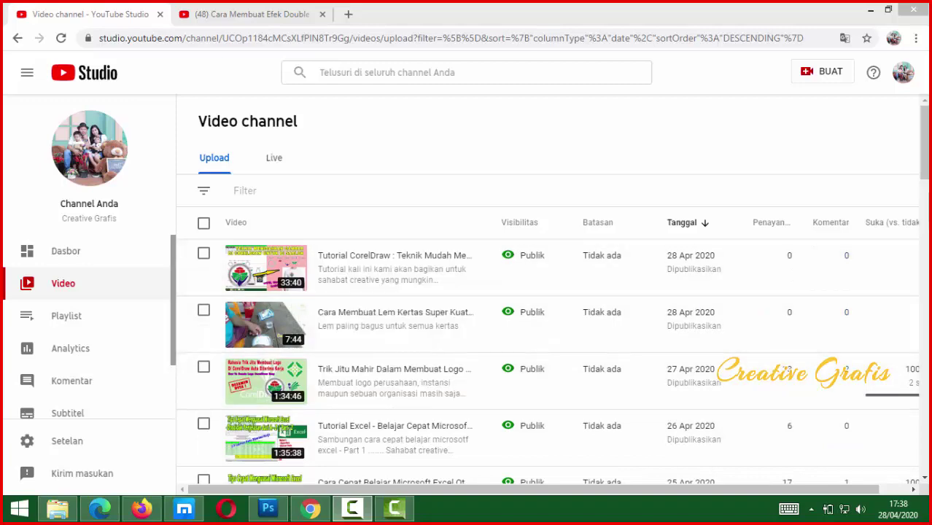
{"action": "mouse_move", "coordinate": [925, 146]}
{"action": "left_mouse_down"}
{"action": "mouse_move", "coordinate": [925, 182]}
{"action": "mouse_move", "coordinate": [927, 153]}
{"action": "left_mouse_up"}
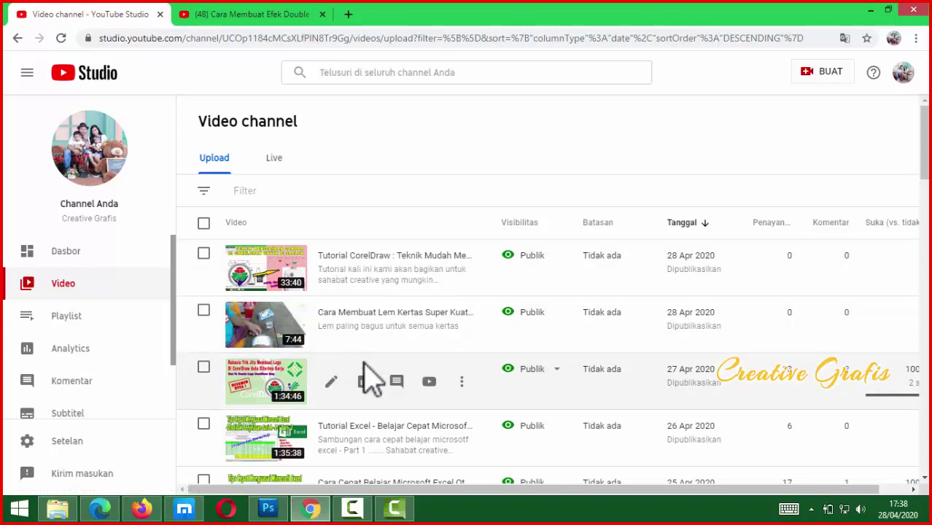
{"action": "scroll", "coordinate": [401, 419], "scroll_direction": "down", "scroll_amount": 1}
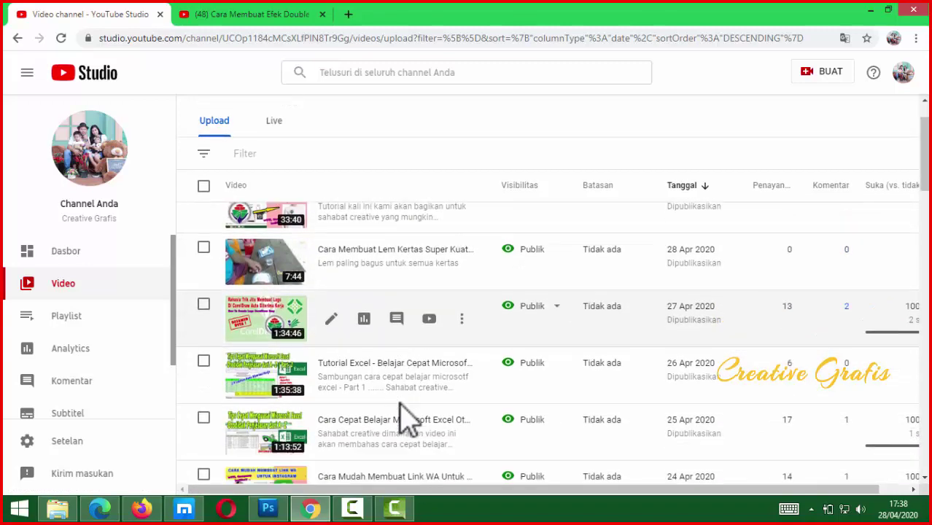
{"action": "scroll", "coordinate": [445, 405], "scroll_direction": "down", "scroll_amount": 2}
{"action": "scroll", "coordinate": [635, 291], "scroll_direction": "down", "scroll_amount": 4}
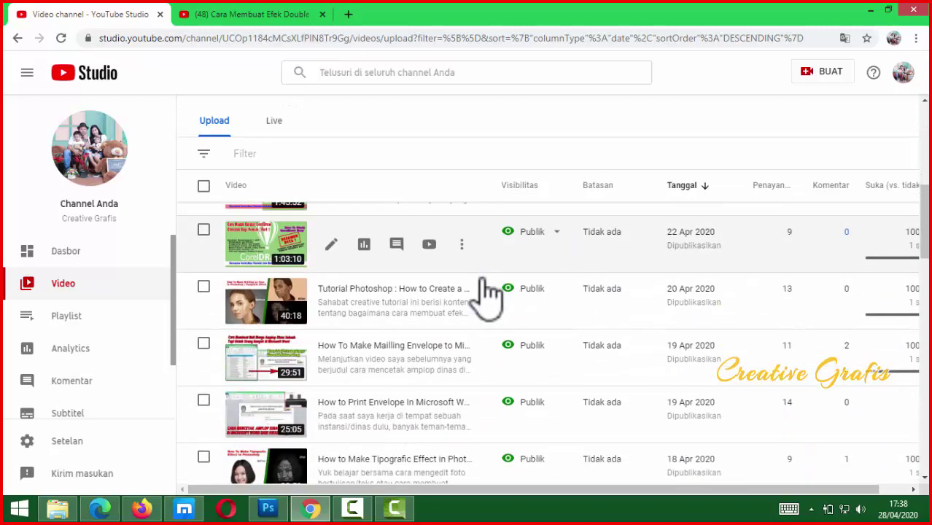
{"action": "scroll", "coordinate": [487, 292], "scroll_direction": "down", "scroll_amount": 5}
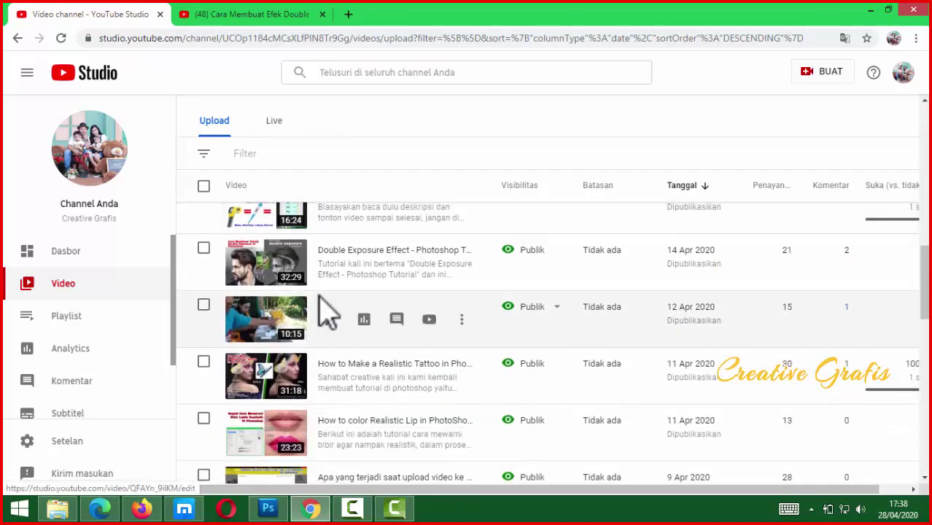
{"action": "scroll", "coordinate": [216, 378], "scroll_direction": "down", "scroll_amount": 1}
{"action": "scroll", "coordinate": [244, 375], "scroll_direction": "up", "scroll_amount": 1}
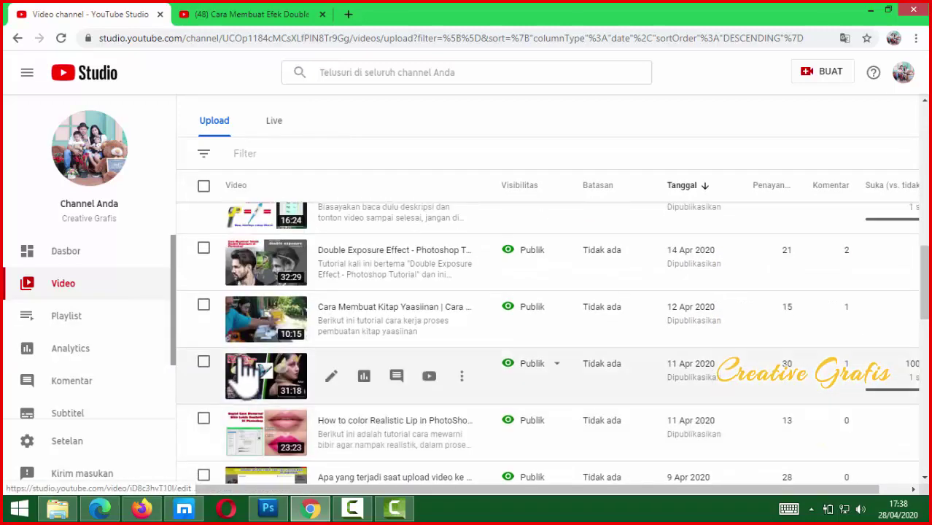
{"action": "scroll", "coordinate": [277, 350], "scroll_direction": "up", "scroll_amount": 1}
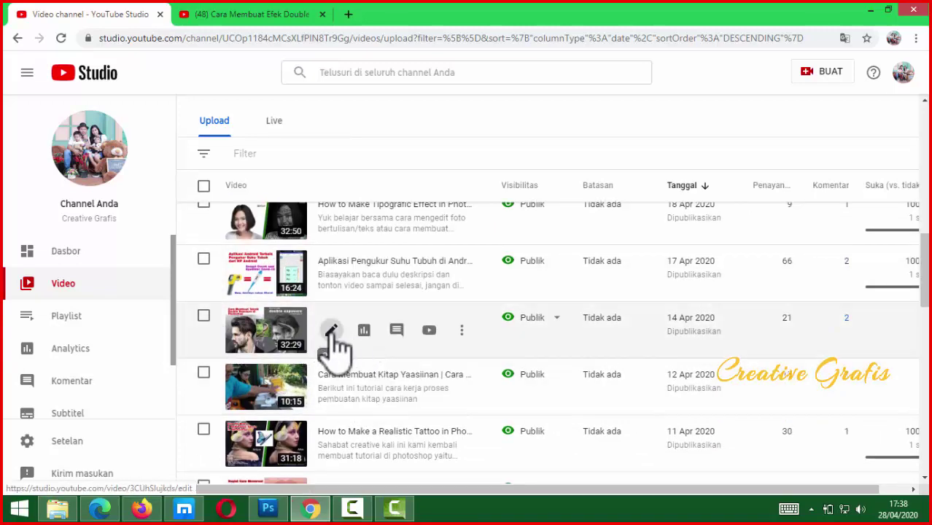
{"action": "left_click", "coordinate": [332, 332]}
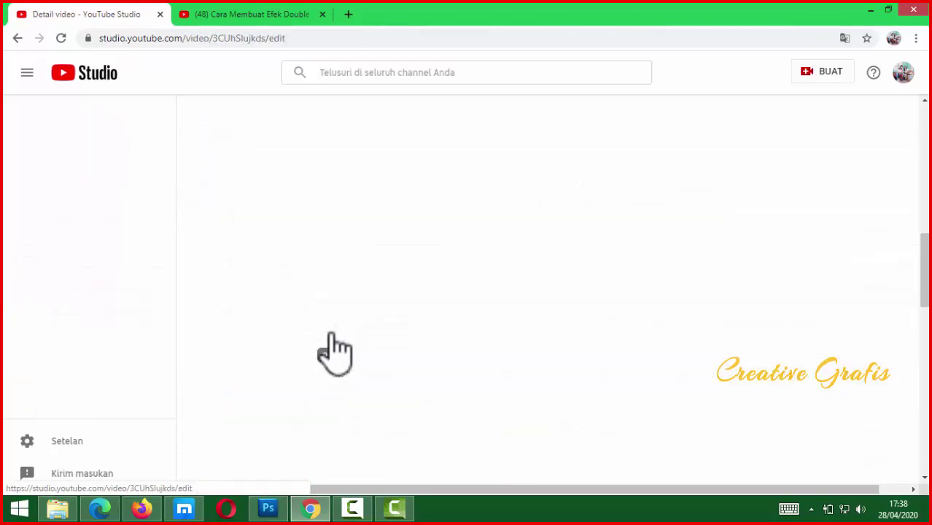
Copy the phrase "Cara Membuat Efek Double Exposur di Photoshop" from the video's title.
{"action": "scroll", "coordinate": [350, 250], "scroll_direction": "up", "scroll_amount": 10}
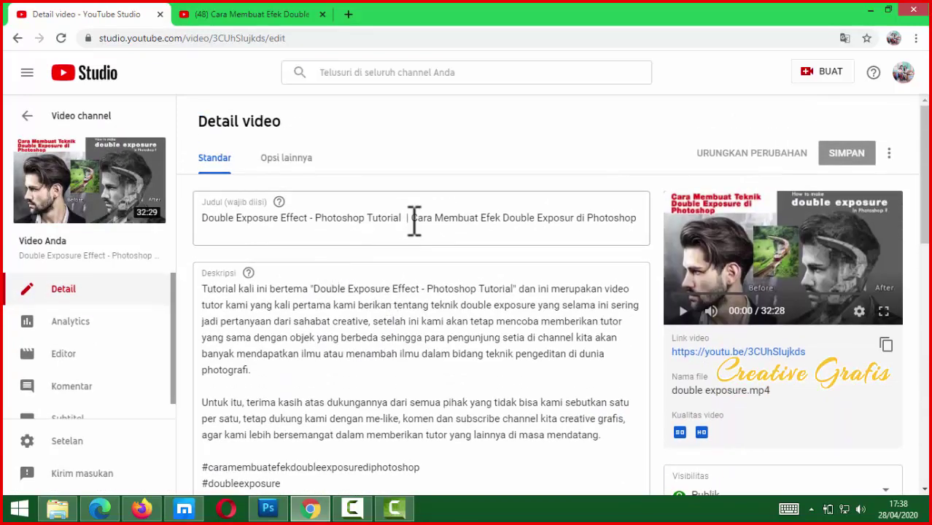
{"action": "left_click", "coordinate": [414, 217]}
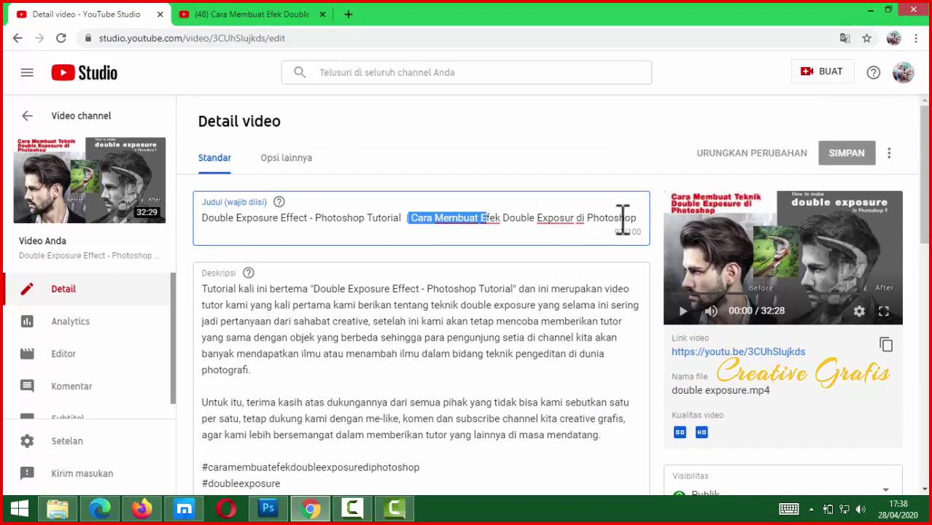
{"action": "left_click_drag", "start_coordinate": [533, 222], "coordinate": [411, 223]}
{"action": "key", "text": "ctrl+c"}
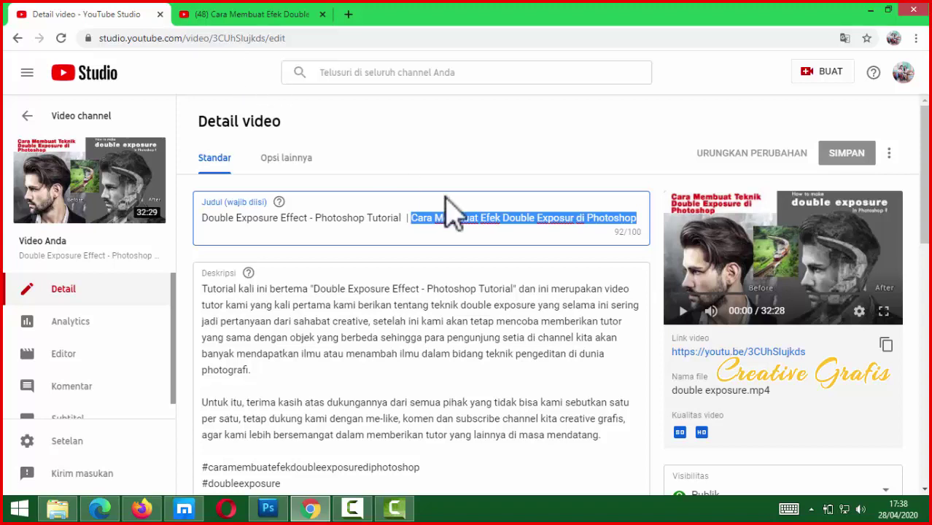
Search YouTube for the copied title phrase "Cara Membuat Efek Double Exposur di Photoshop".
{"action": "left_click", "coordinate": [268, 16]}
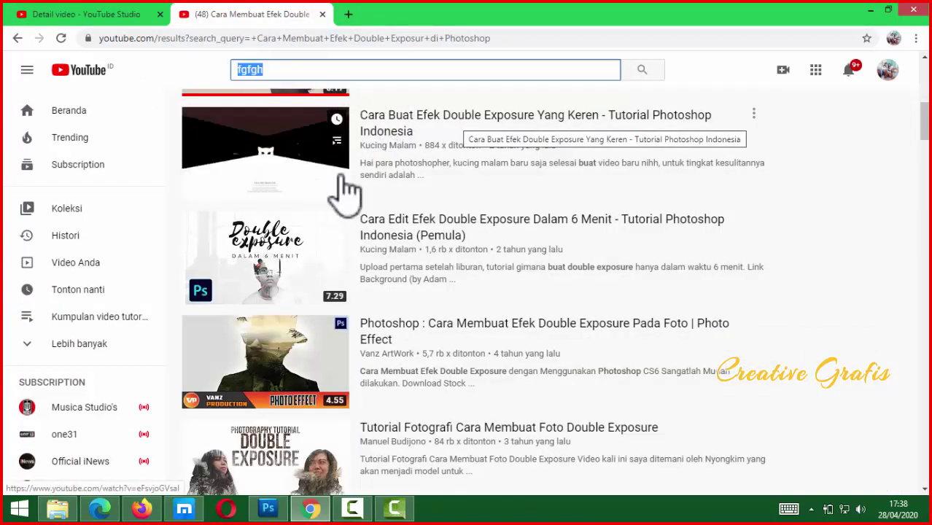
{"action": "scroll", "coordinate": [602, 227], "scroll_direction": "up", "scroll_amount": 3}
{"action": "scroll", "coordinate": [416, 261], "scroll_direction": "up", "scroll_amount": 4}
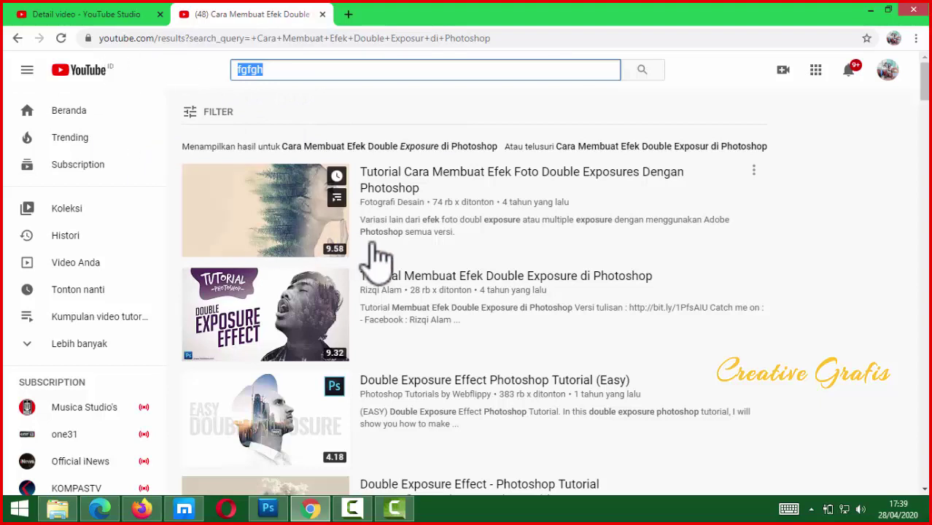
{"action": "key", "text": "ctrl+v"}
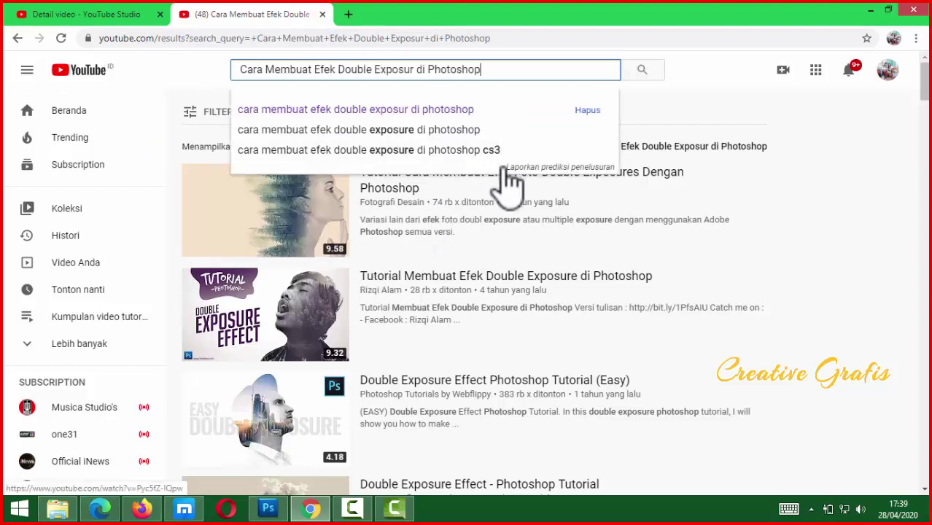
{"action": "key", "text": "Return"}
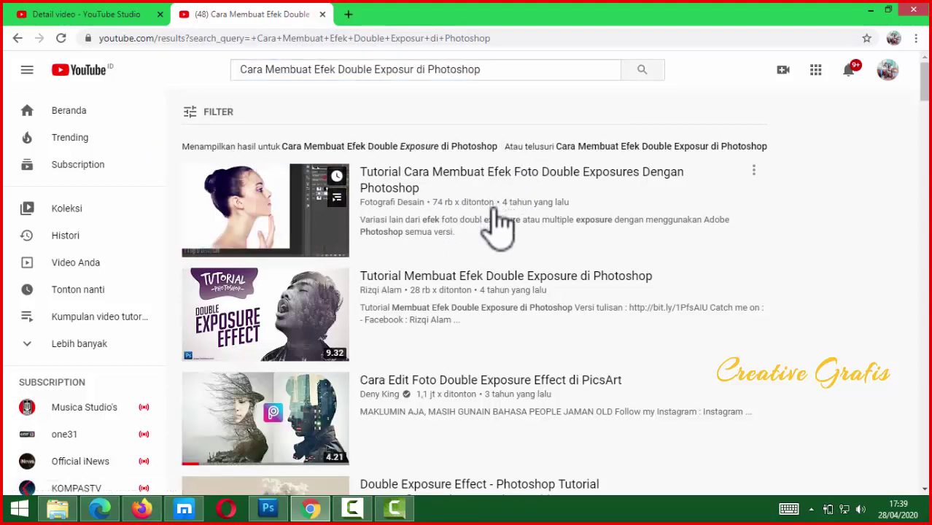
Look through the search results for the Creative Grafis double exposure video's position and check it against the video details in YouTube Studio.
{"action": "scroll", "coordinate": [499, 248], "scroll_direction": "down", "scroll_amount": 4}
{"action": "scroll", "coordinate": [639, 332], "scroll_direction": "up", "scroll_amount": 4}
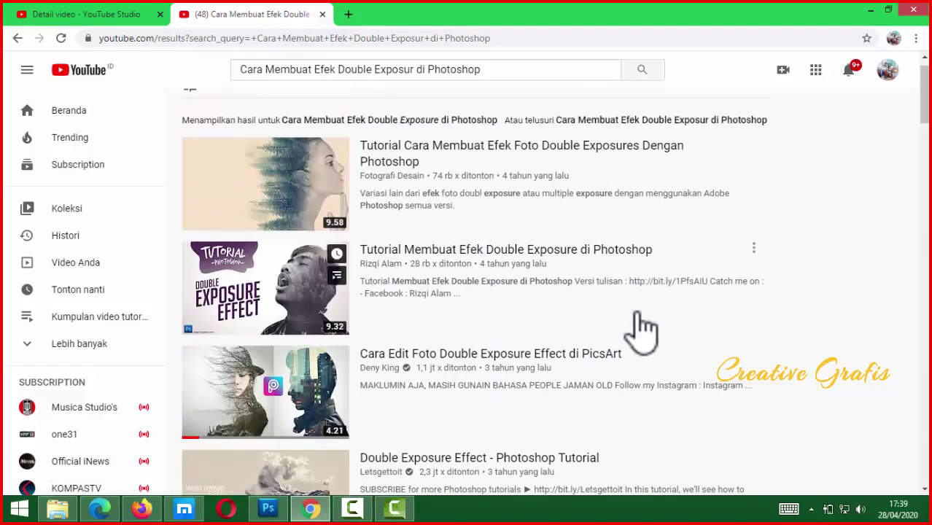
{"action": "scroll", "coordinate": [642, 349], "scroll_direction": "down", "scroll_amount": 5}
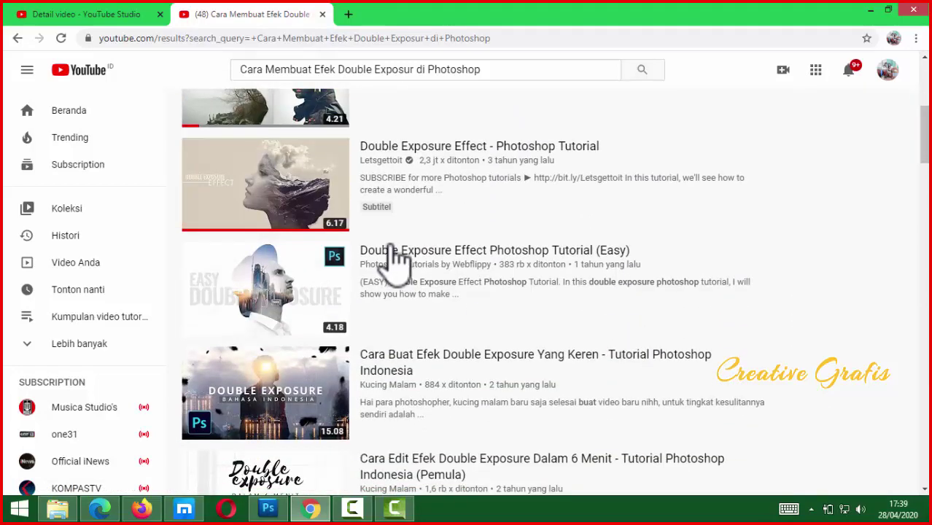
{"action": "scroll", "coordinate": [530, 292], "scroll_direction": "down", "scroll_amount": 4}
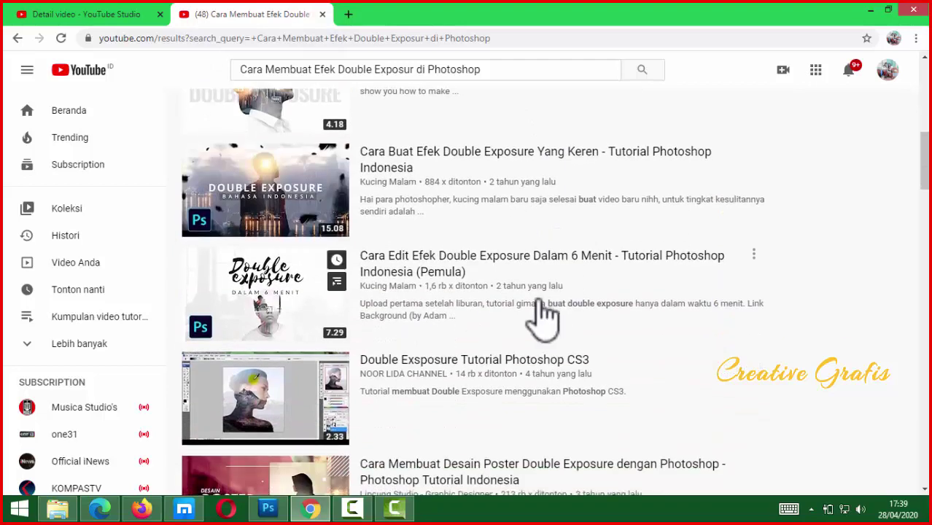
{"action": "scroll", "coordinate": [493, 335], "scroll_direction": "down", "scroll_amount": 2}
{"action": "scroll", "coordinate": [449, 335], "scroll_direction": "down", "scroll_amount": 3}
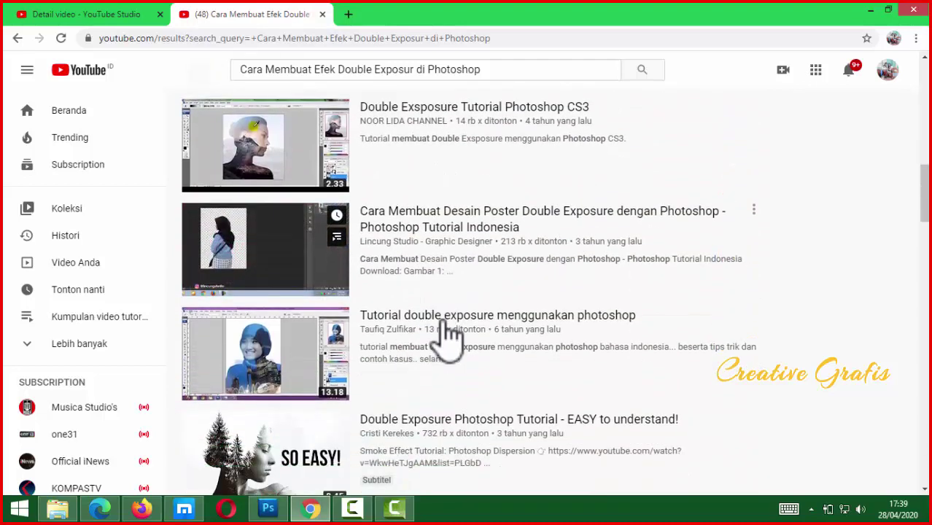
{"action": "scroll", "coordinate": [448, 337], "scroll_direction": "down", "scroll_amount": 3}
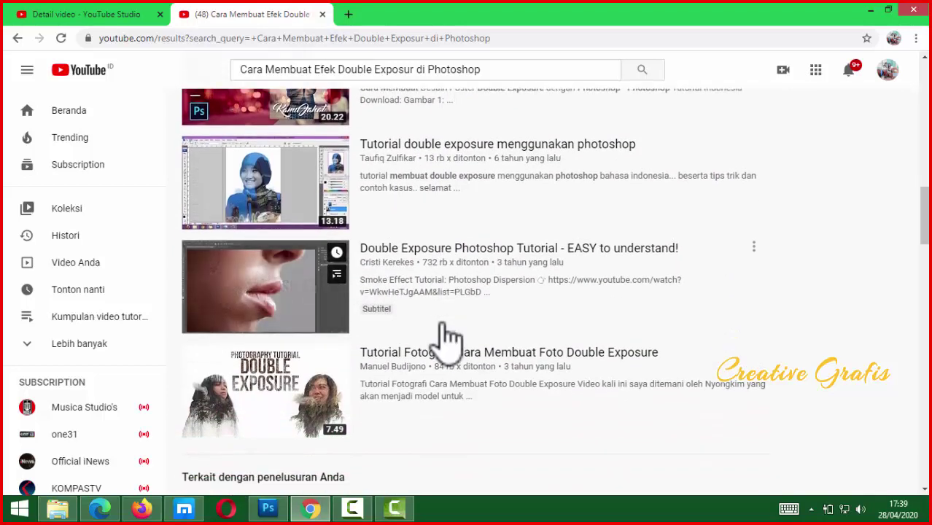
{"action": "scroll", "coordinate": [448, 337], "scroll_direction": "down", "scroll_amount": 5}
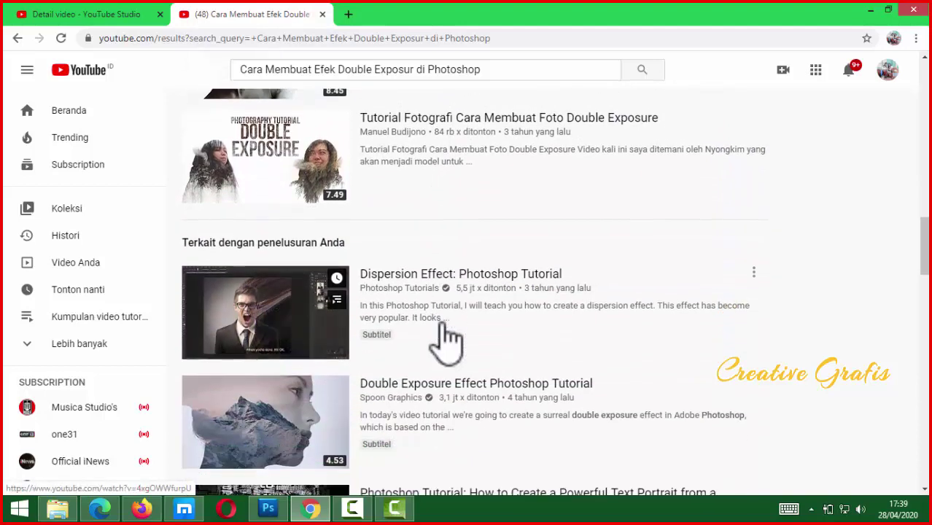
{"action": "scroll", "coordinate": [449, 337], "scroll_direction": "down", "scroll_amount": 1}
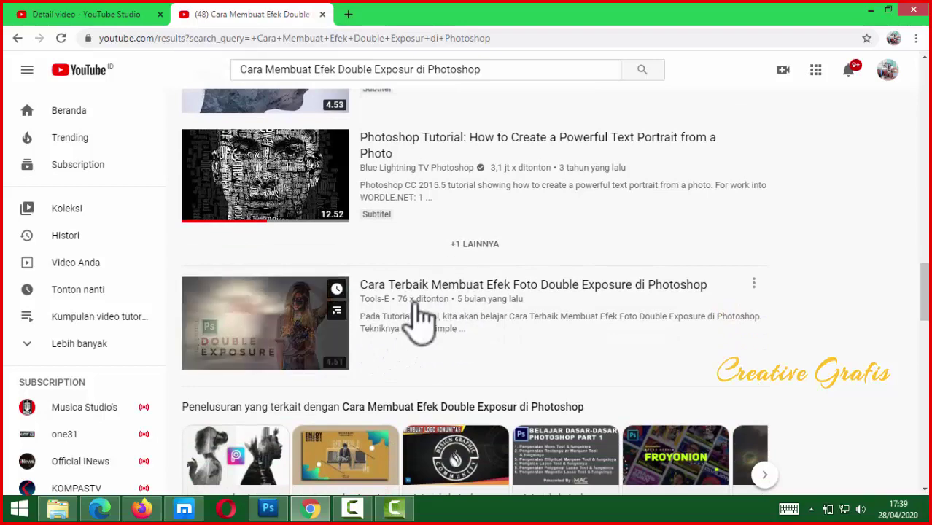
{"action": "scroll", "coordinate": [423, 244], "scroll_direction": "down", "scroll_amount": 7}
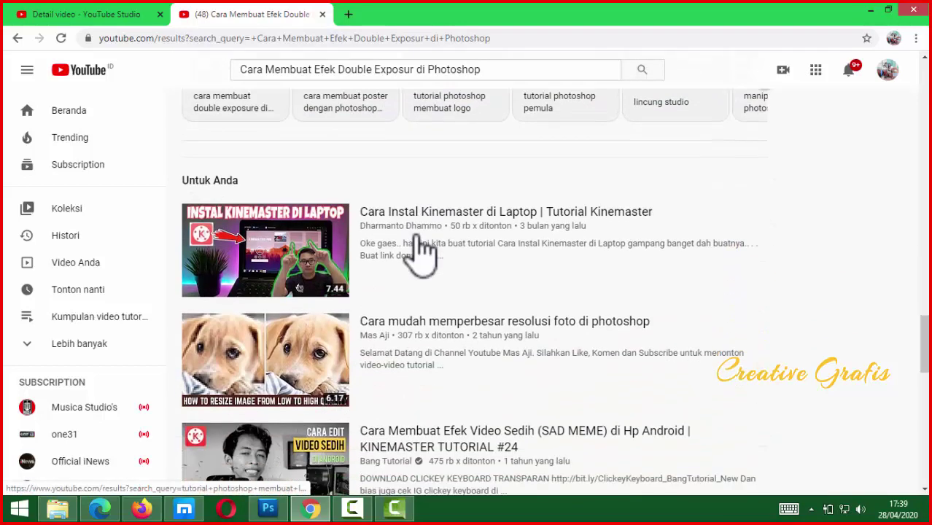
{"action": "scroll", "coordinate": [416, 235], "scroll_direction": "down", "scroll_amount": 4}
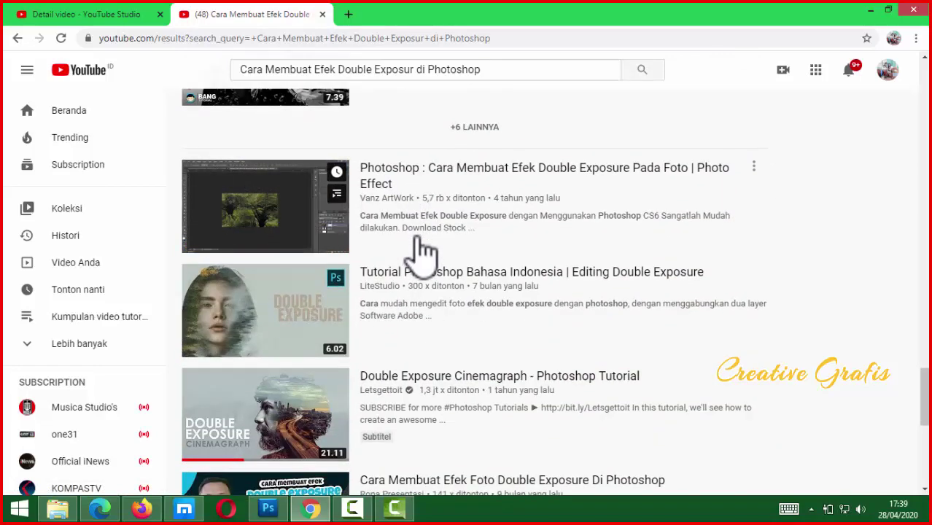
{"action": "scroll", "coordinate": [423, 251], "scroll_direction": "down", "scroll_amount": 9}
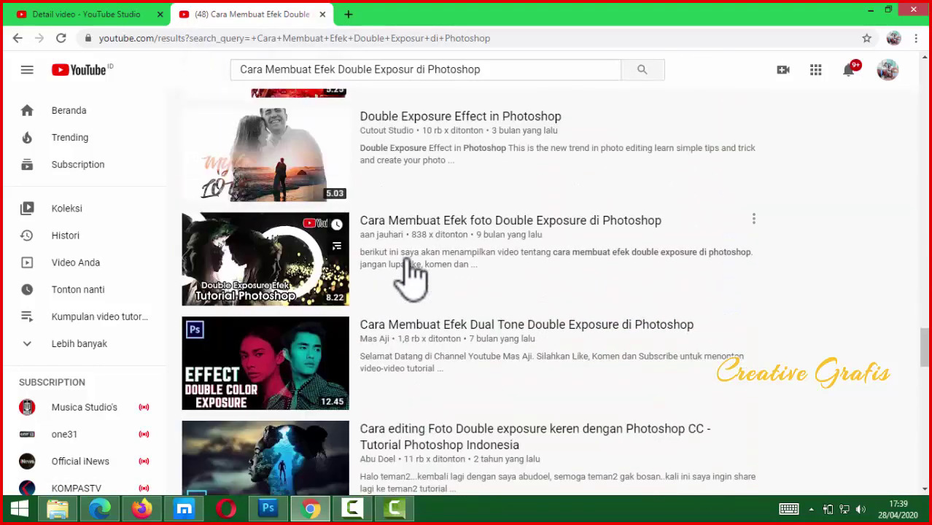
{"action": "scroll", "coordinate": [412, 273], "scroll_direction": "down", "scroll_amount": 7}
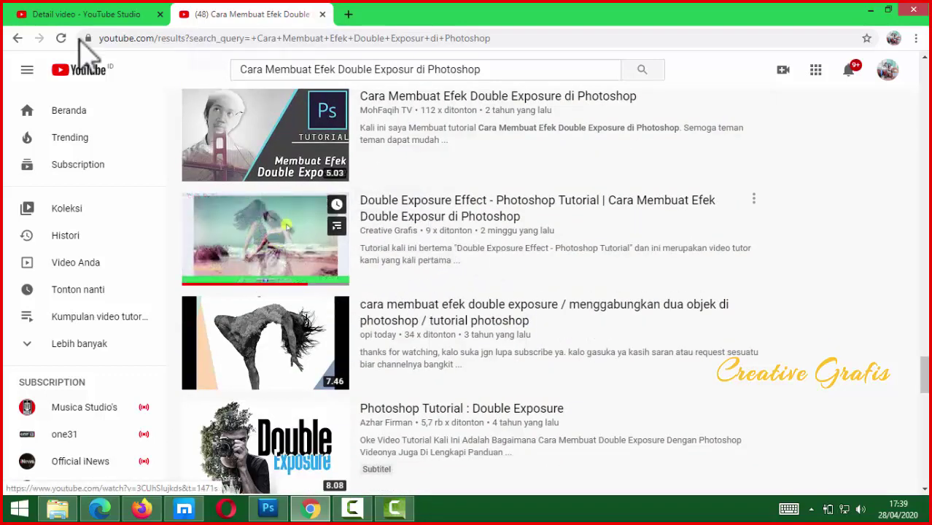
{"action": "left_click", "coordinate": [64, 16]}
{"action": "left_click", "coordinate": [226, 16]}
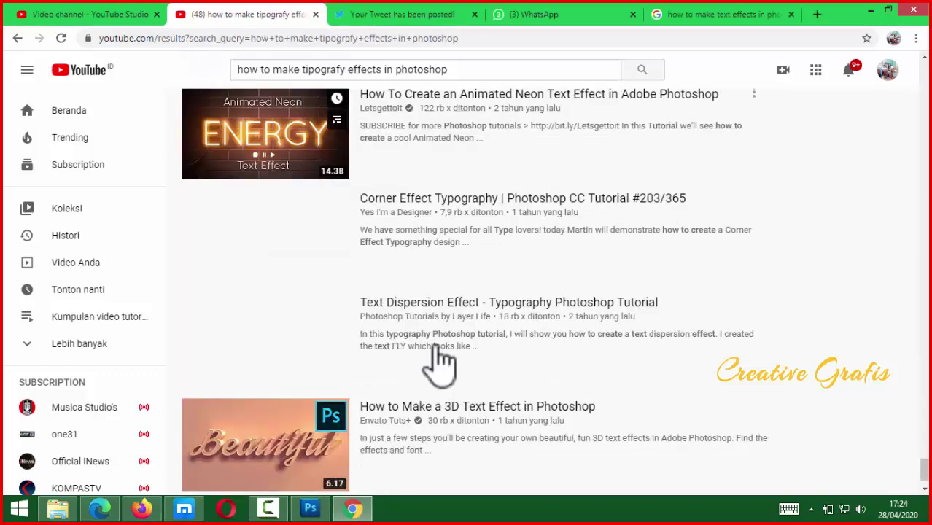
Look through the YouTube results for "how to make tipografy effects in photoshop" for the channel's own video.
{"action": "scroll", "coordinate": [437, 361], "scroll_direction": "down", "scroll_amount": 1}
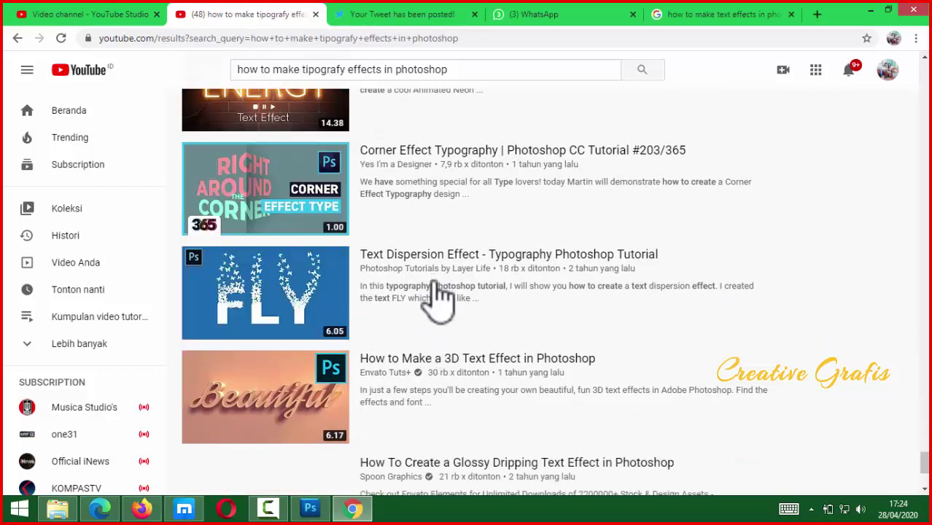
{"action": "scroll", "coordinate": [437, 300], "scroll_direction": "down", "scroll_amount": 7}
{"action": "scroll", "coordinate": [437, 297], "scroll_direction": "down", "scroll_amount": 1}
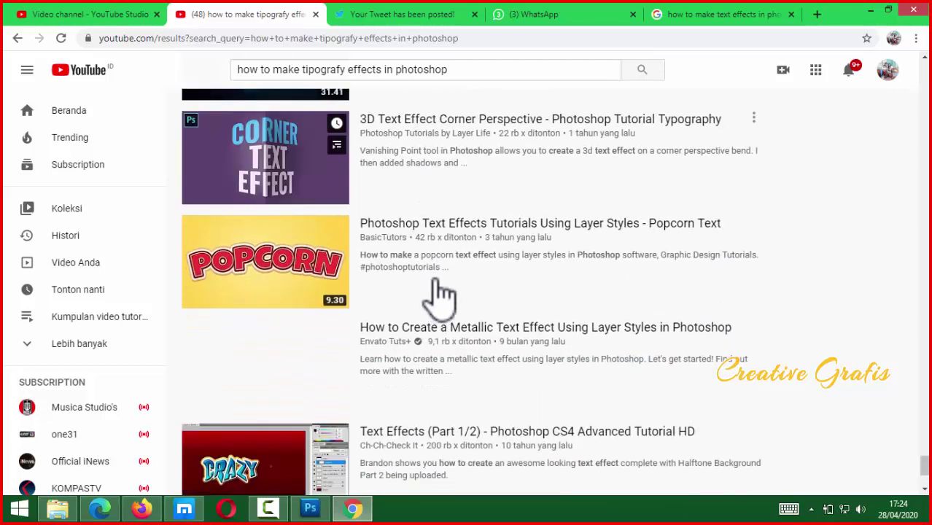
{"action": "mouse_move", "coordinate": [359, 513]}
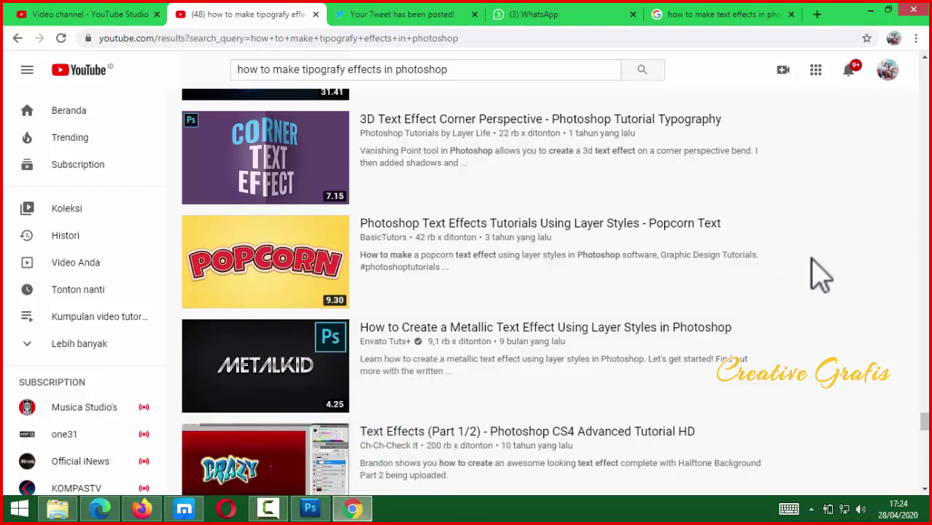
{"action": "scroll", "coordinate": [462, 386], "scroll_direction": "down", "scroll_amount": 6}
{"action": "scroll", "coordinate": [462, 375], "scroll_direction": "down", "scroll_amount": 5}
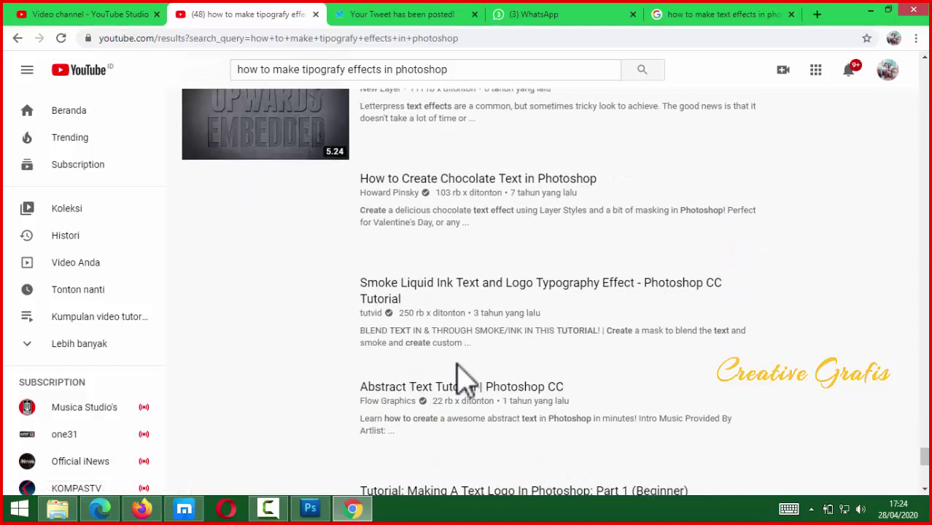